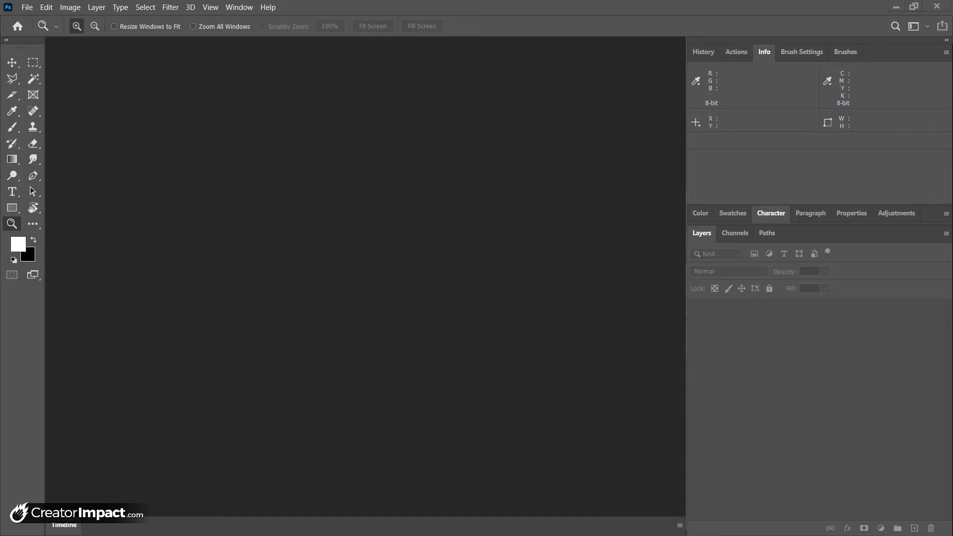
- Switch to the browser and review the Pexels photos of the screaming man, the upset man and the photo studio
key(alt+Tab)
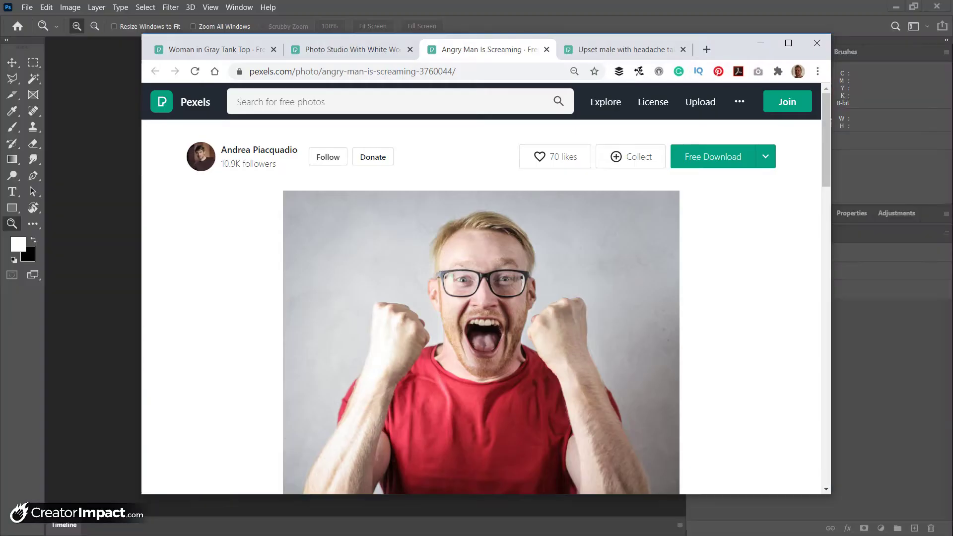
click(608, 51)
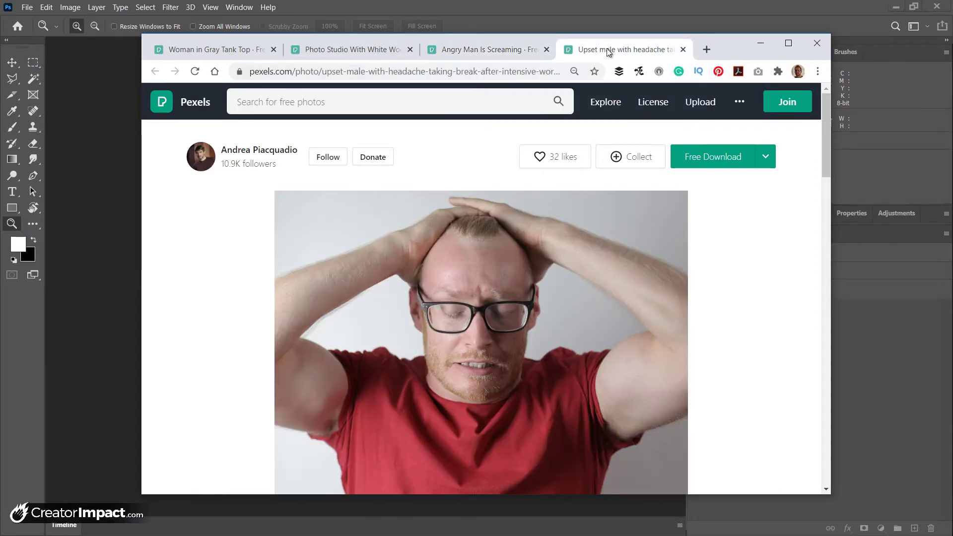
click(451, 51)
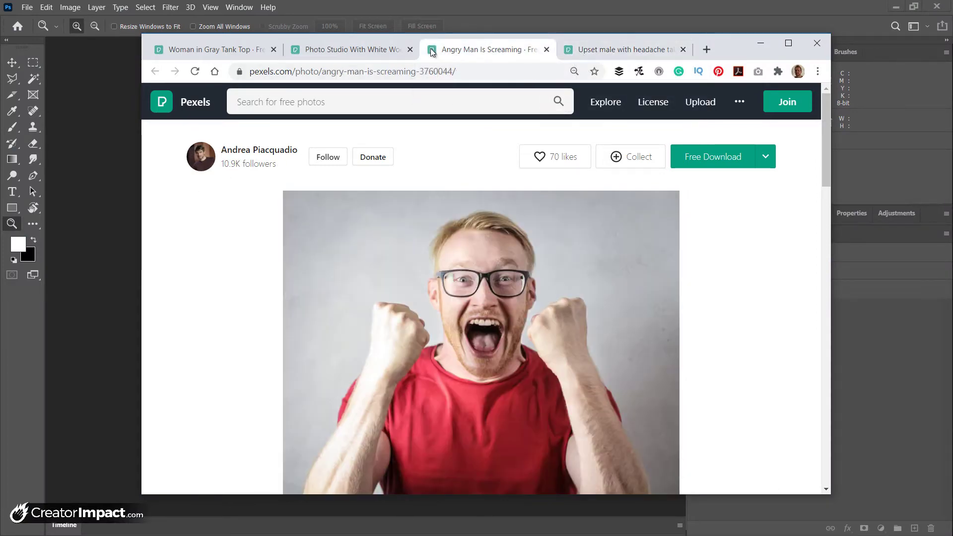
click(329, 45)
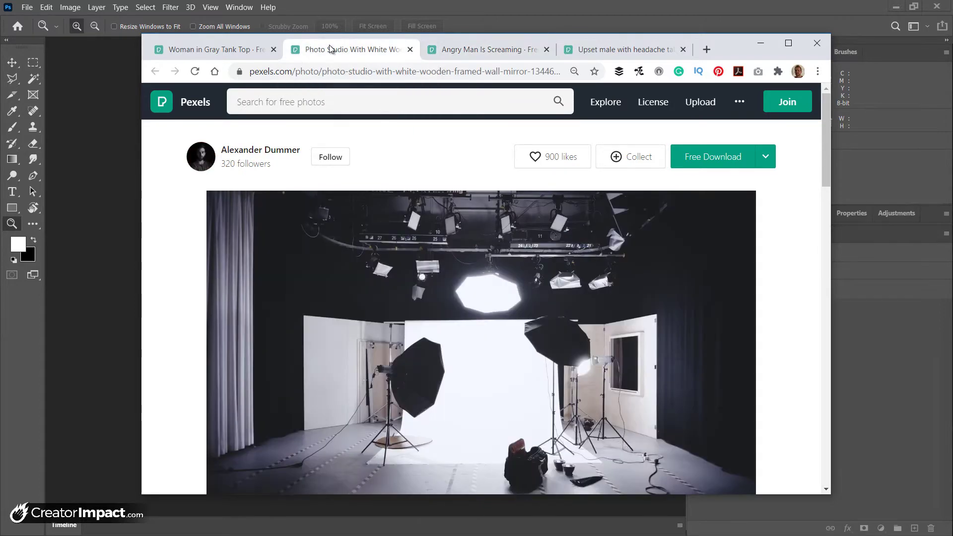
click(523, 53)
click(618, 49)
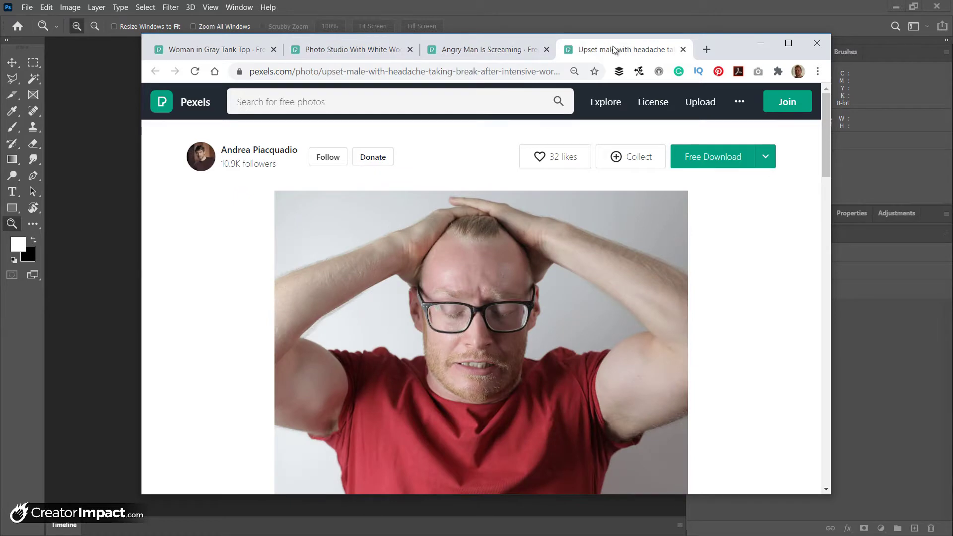
click(759, 43)
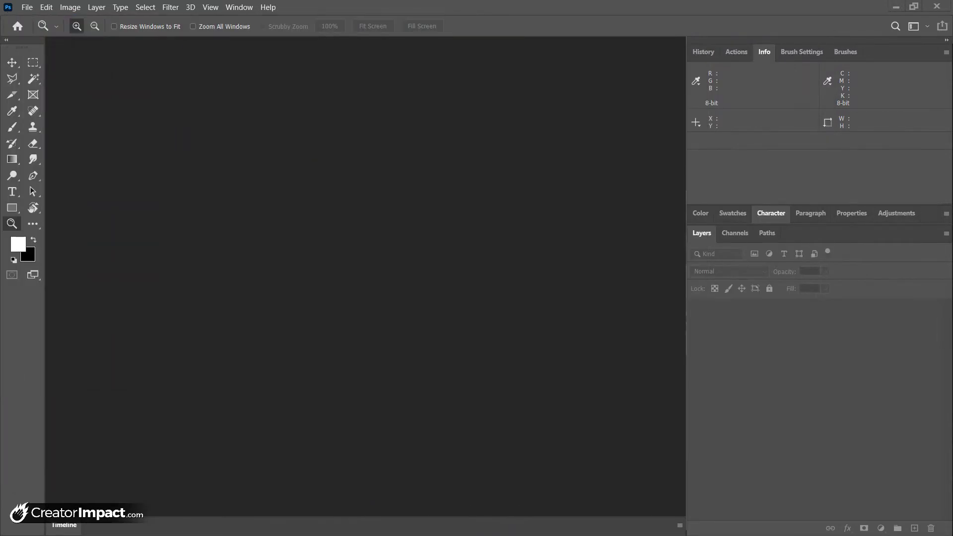
- Create a new blank document 1920 pixels wide and 1080 pixels high at 72 pixels/inch
click(28, 7)
click(35, 17)
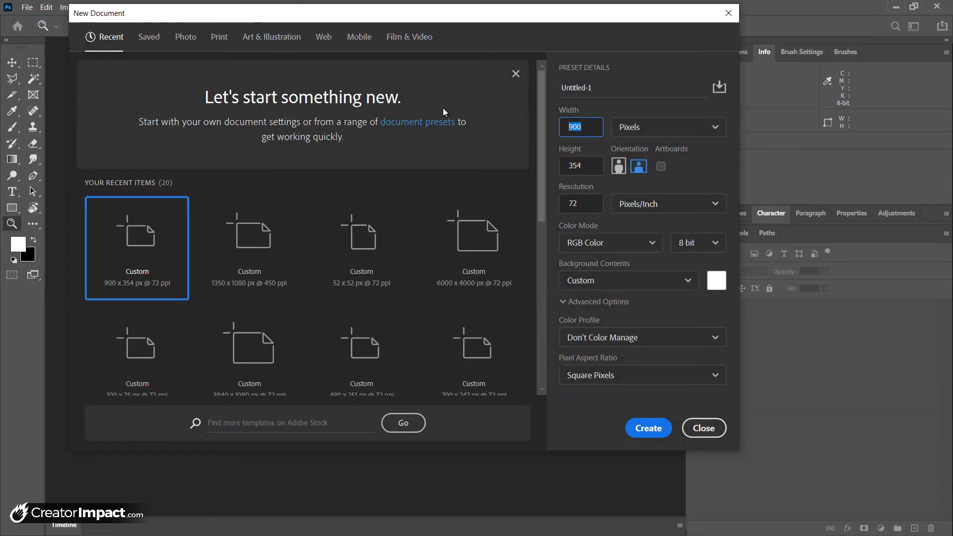
text(1920)
key(Tab)
key(Tab)
text(1080)
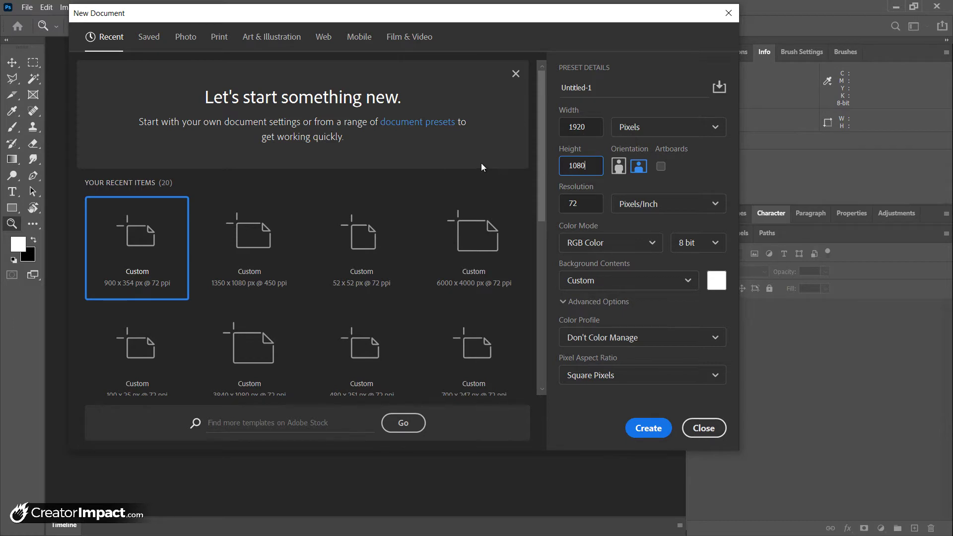
click(587, 127)
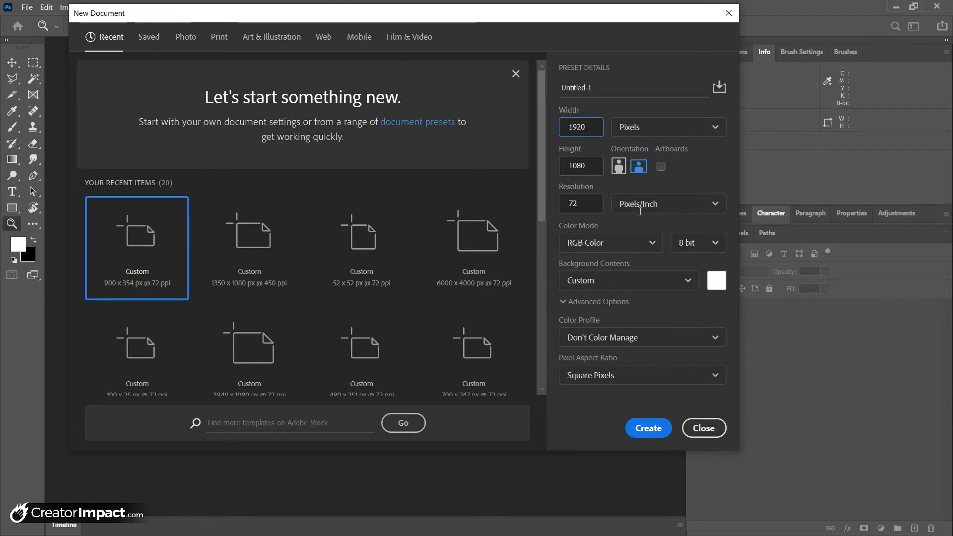
click(651, 428)
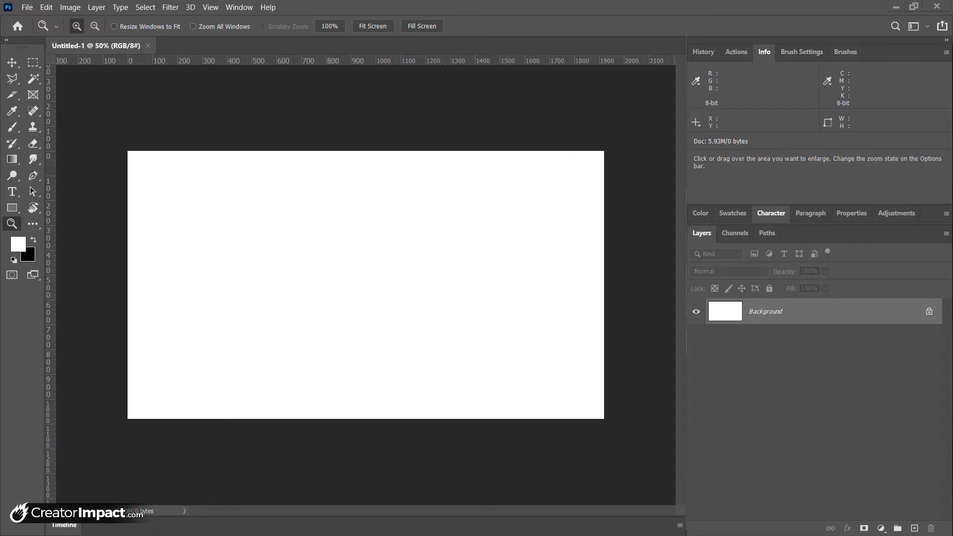
- Copy the screaming man photo from its Pexels page in the browser and paste it into the new Photoshop document
key(alt+Tab)
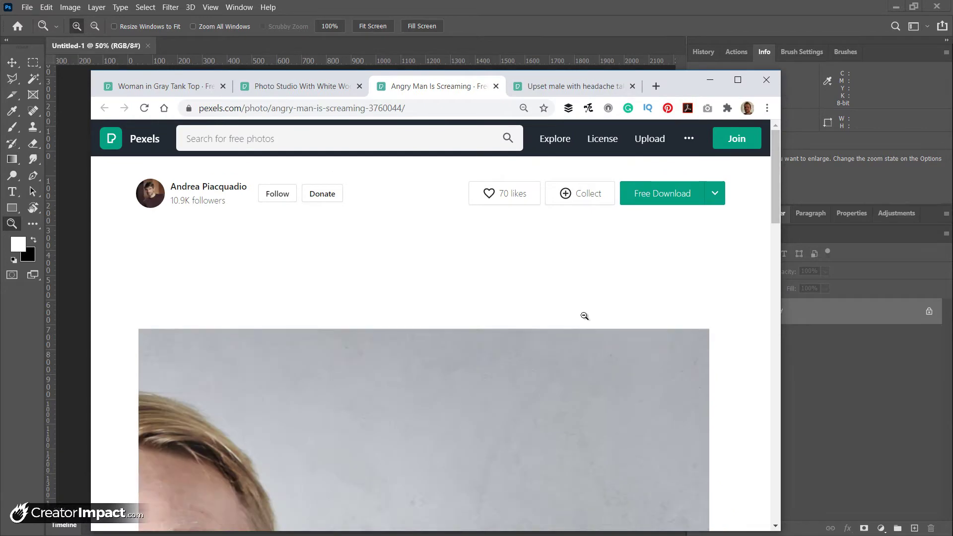
scroll(322, 220, down, 5)
scroll(321, 220, up, 10)
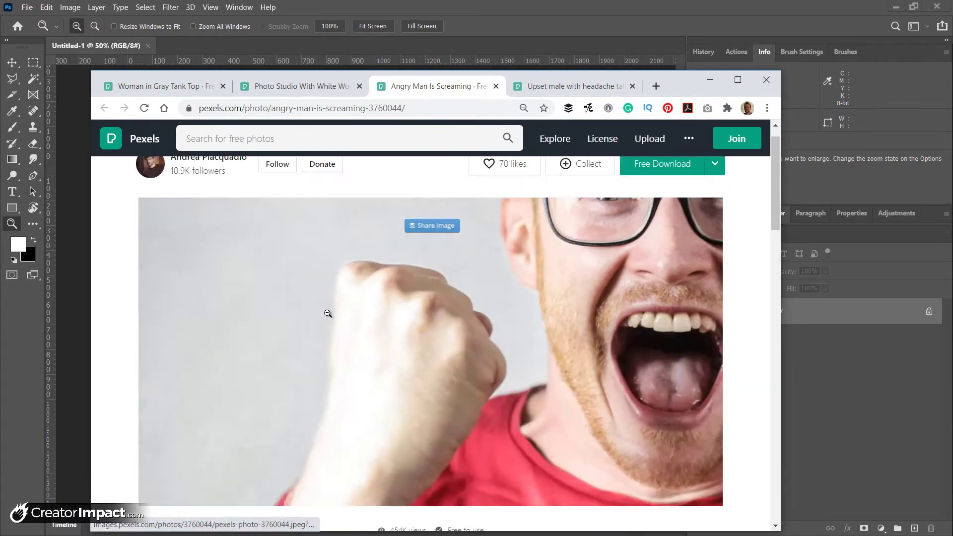
right_click(356, 332)
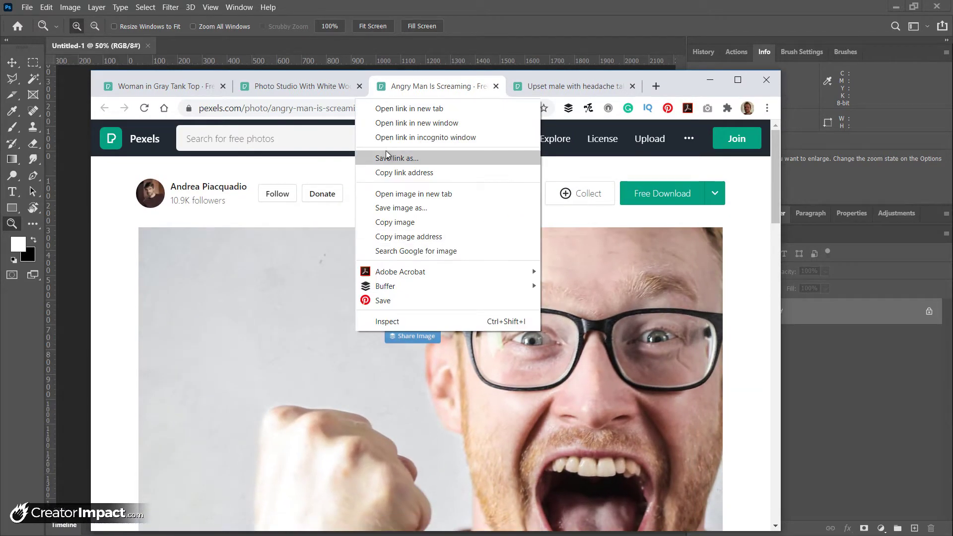
click(396, 221)
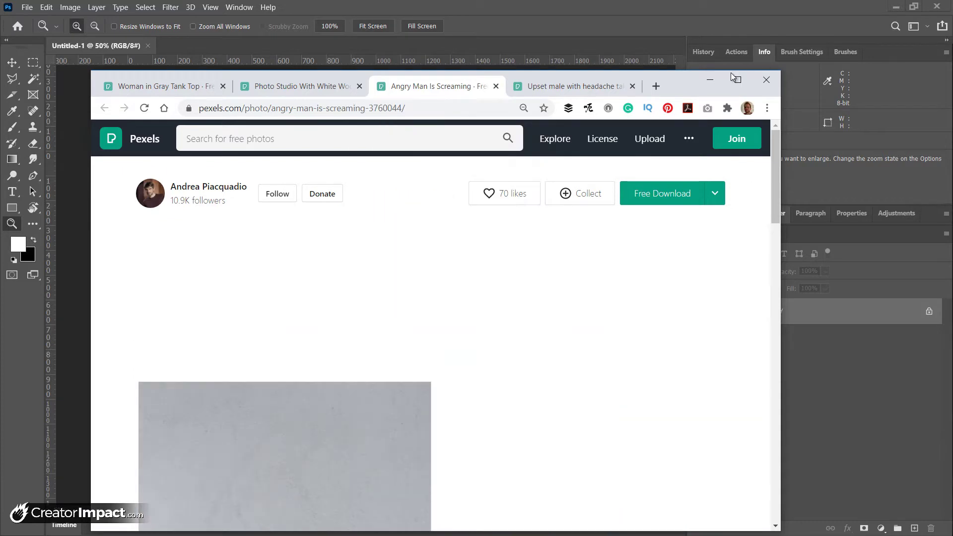
click(699, 82)
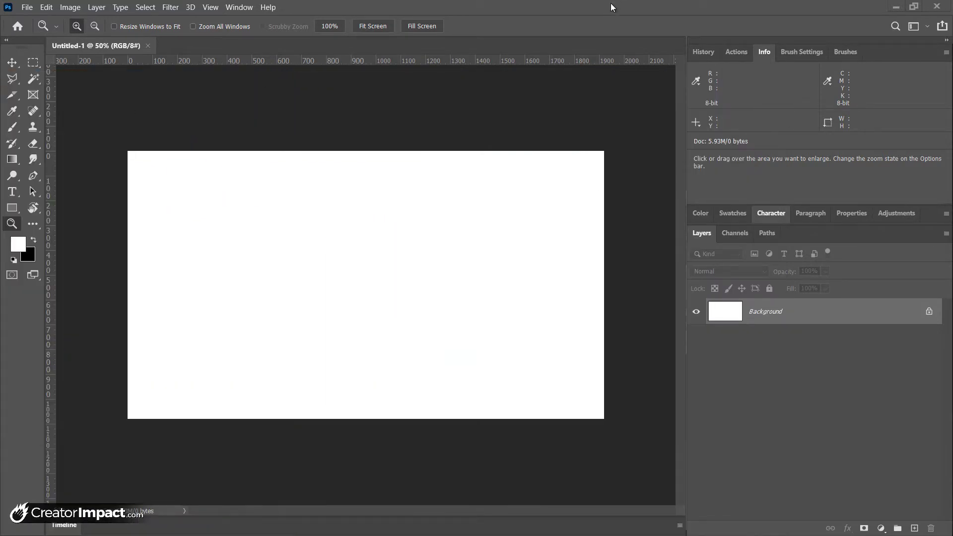
key(ctrl+v)
- Scale the screaming man photo to about 63.4% and place it over the left part of the canvas, with its right side uncovered
key(ctrl+minus)
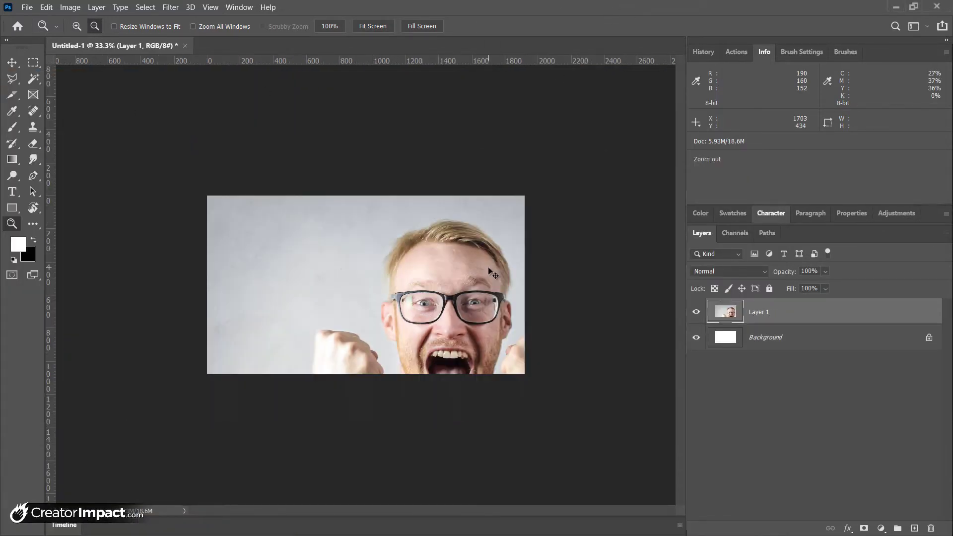
key(ctrl+t)
drag(206, 195, 353, 308)
drag(484, 390, 306, 242)
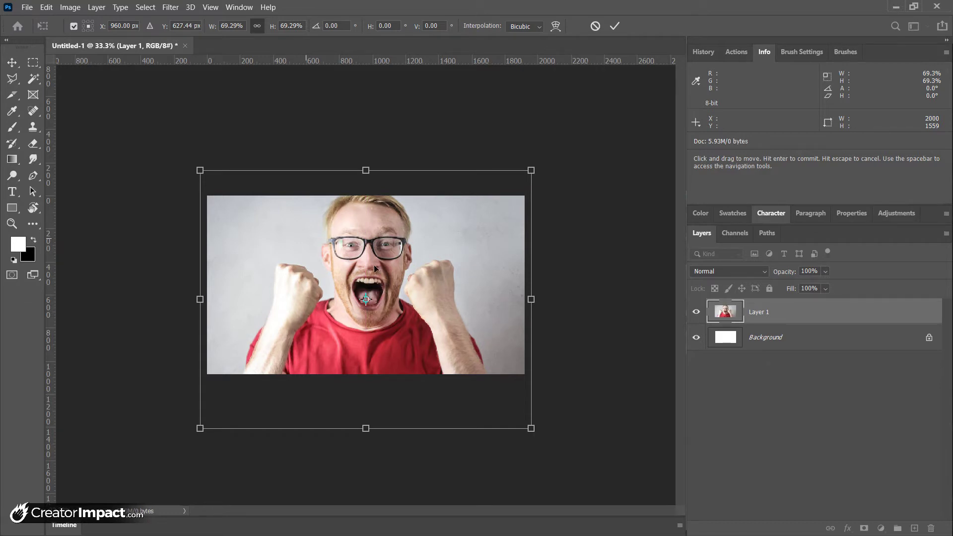
drag(474, 207, 397, 216)
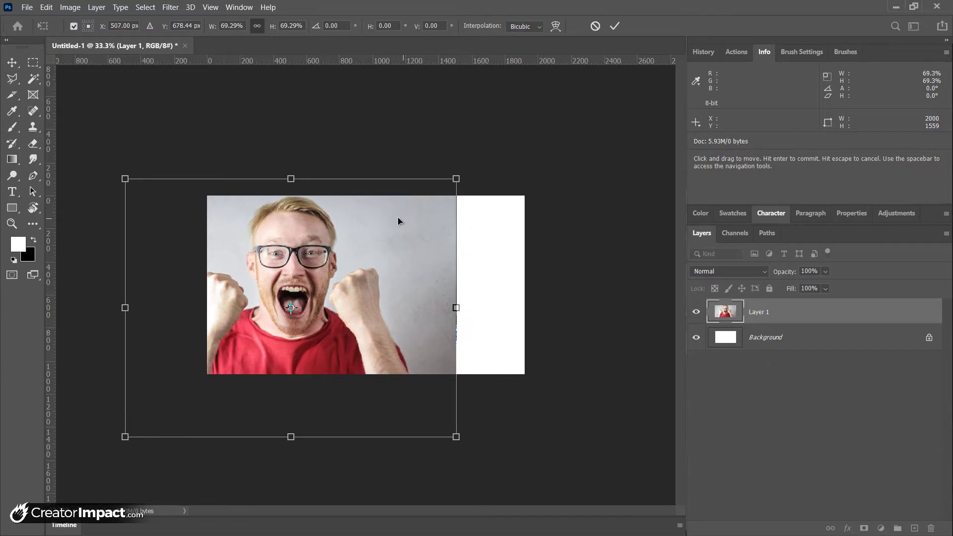
drag(457, 175, 428, 201)
drag(358, 265, 365, 246)
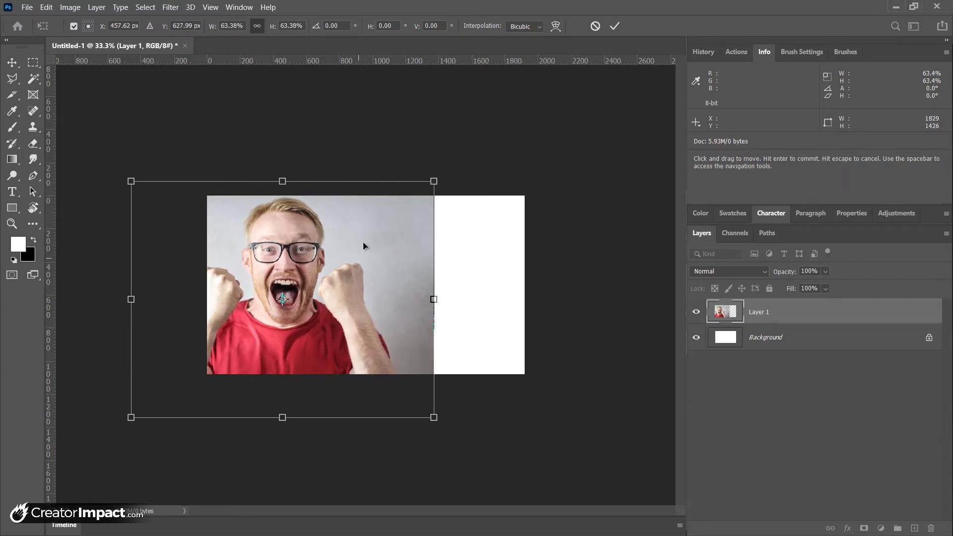
key(Return)
- Paste the upset man photo as a new layer, scale it down proportionally and position it over the screaming man photo
key(z)
click(368, 242)
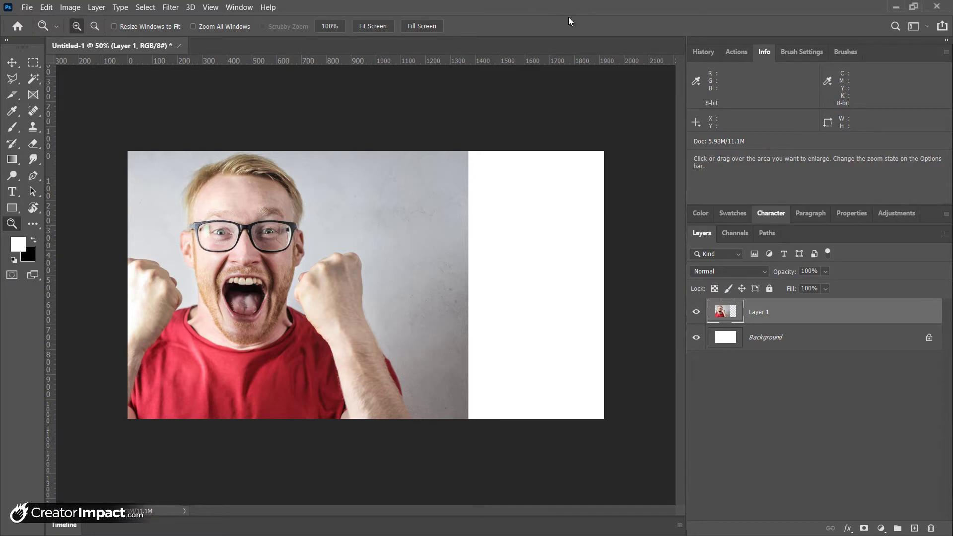
key(ctrl+v)
key(ctrl+t)
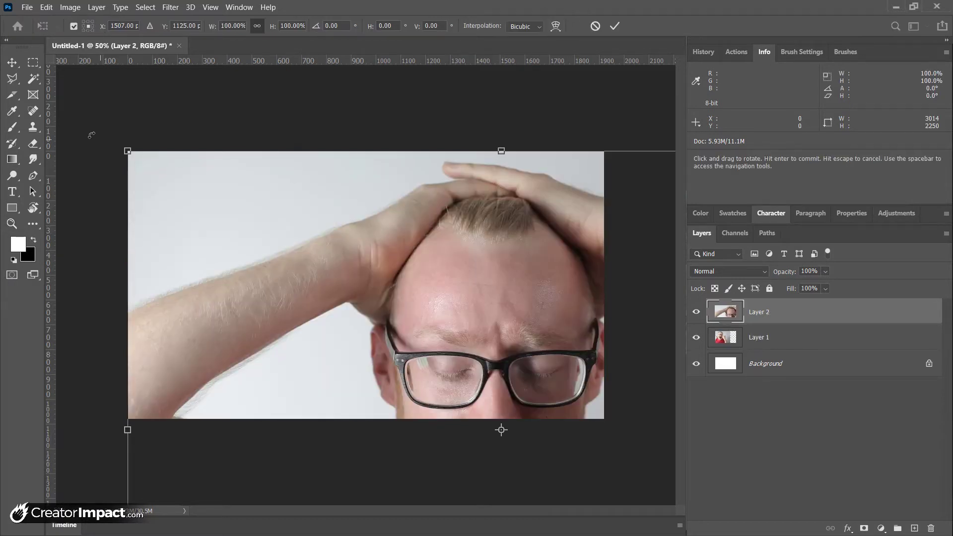
drag(126, 152, 468, 377)
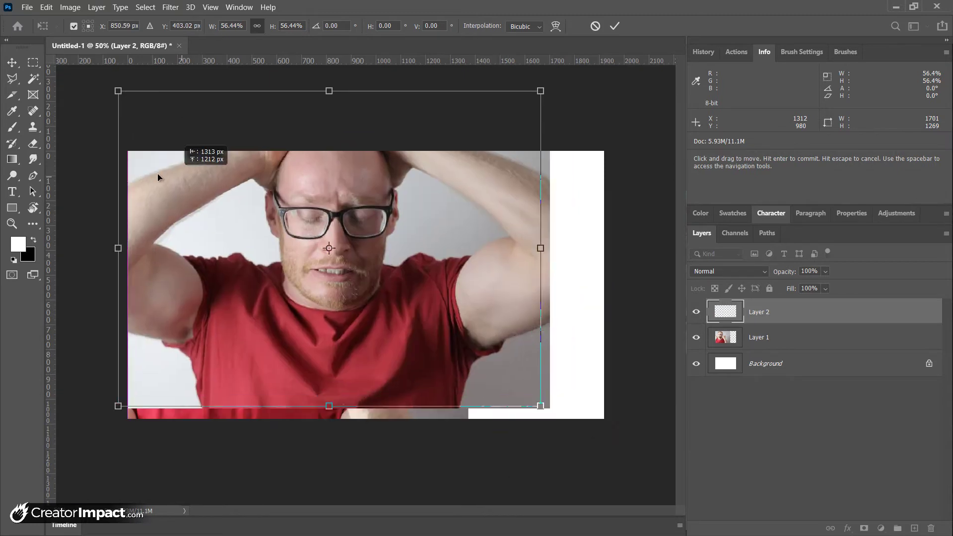
drag(157, 177, 100, 214)
key(Return)
key(z)
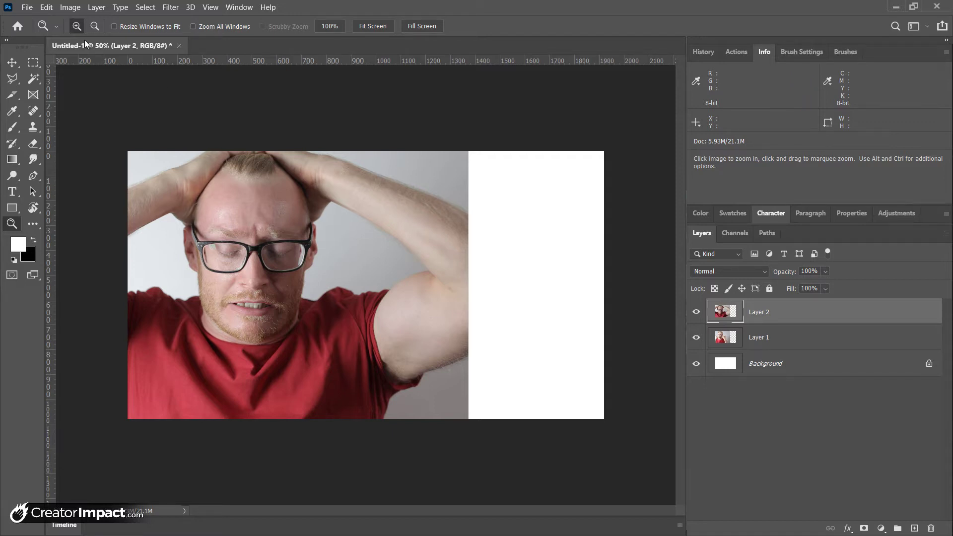
click(25, 7)
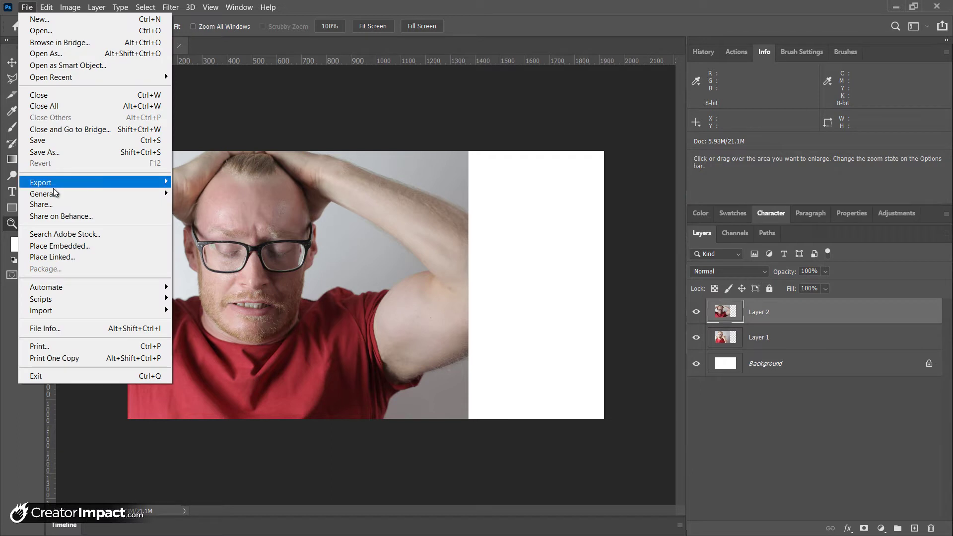
mouse_move(59, 182)
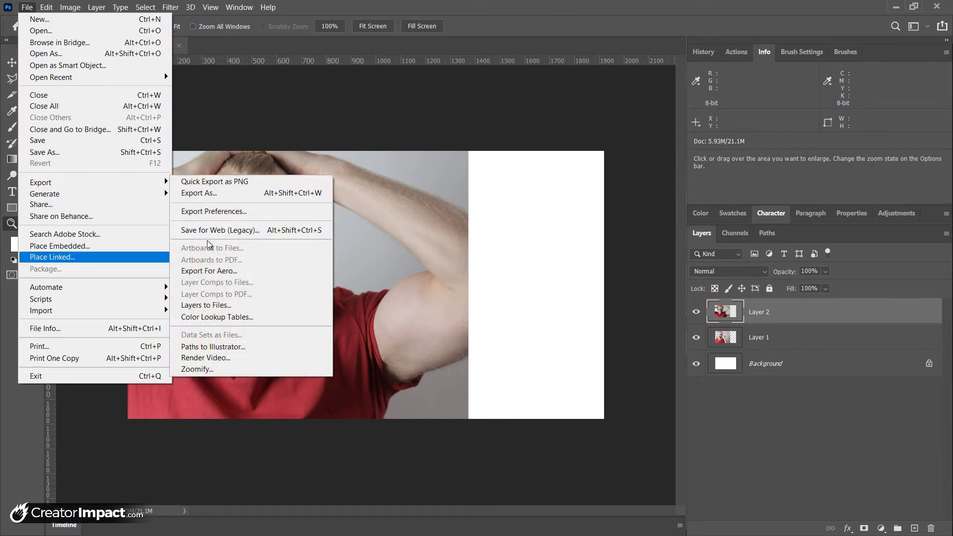
click(543, 8)
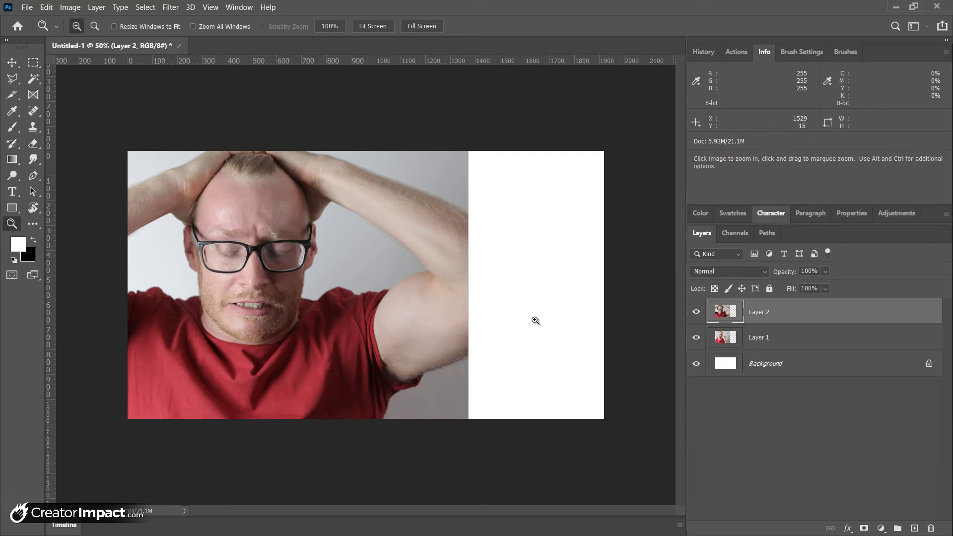
- Select a rectangular area about 1329 × 1080 px, from the upset man's face to the right edge of the canvas
click(34, 66)
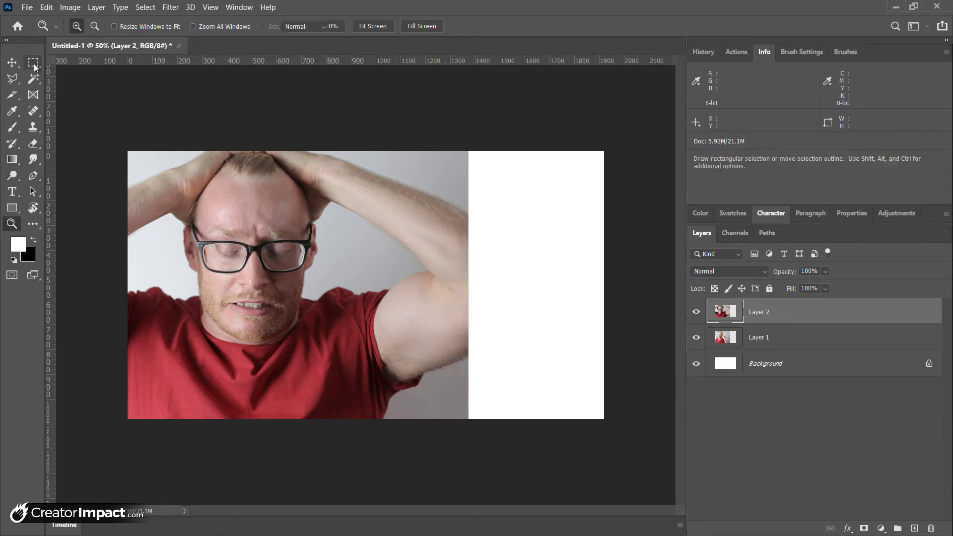
drag(274, 121, 644, 478)
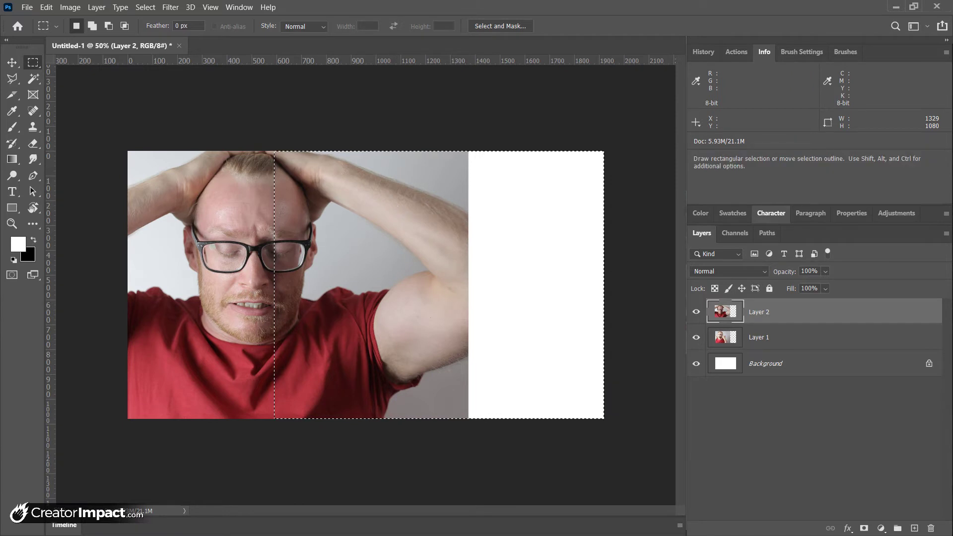
right_click(35, 63)
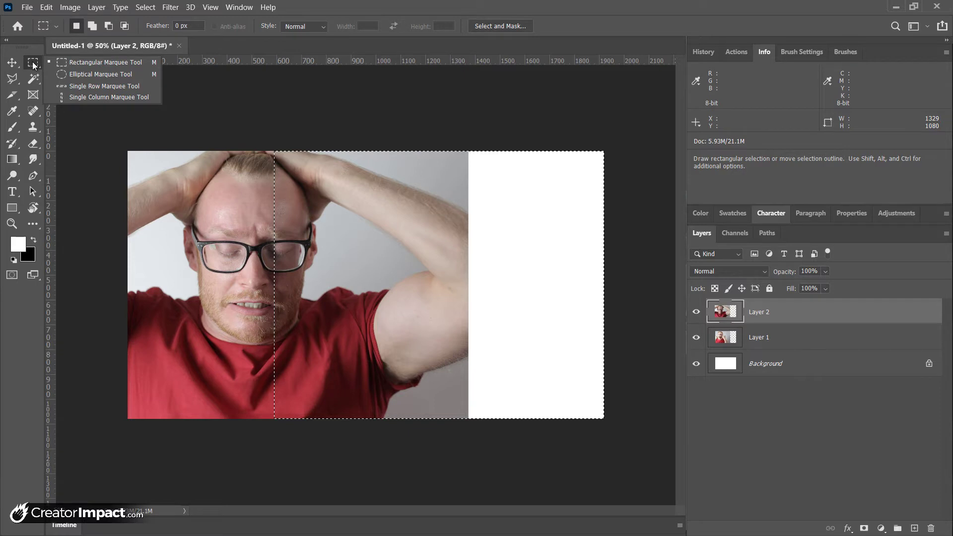
click(65, 63)
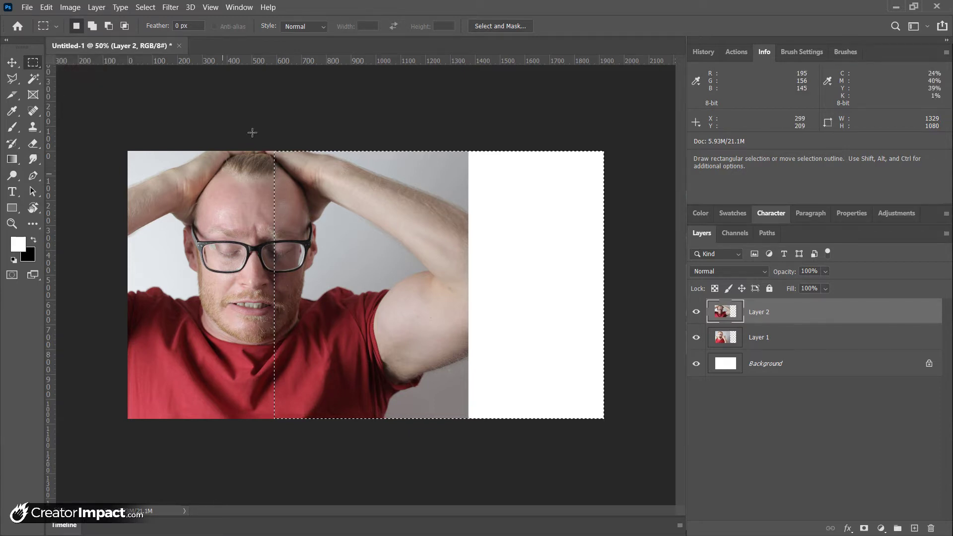
click(14, 81)
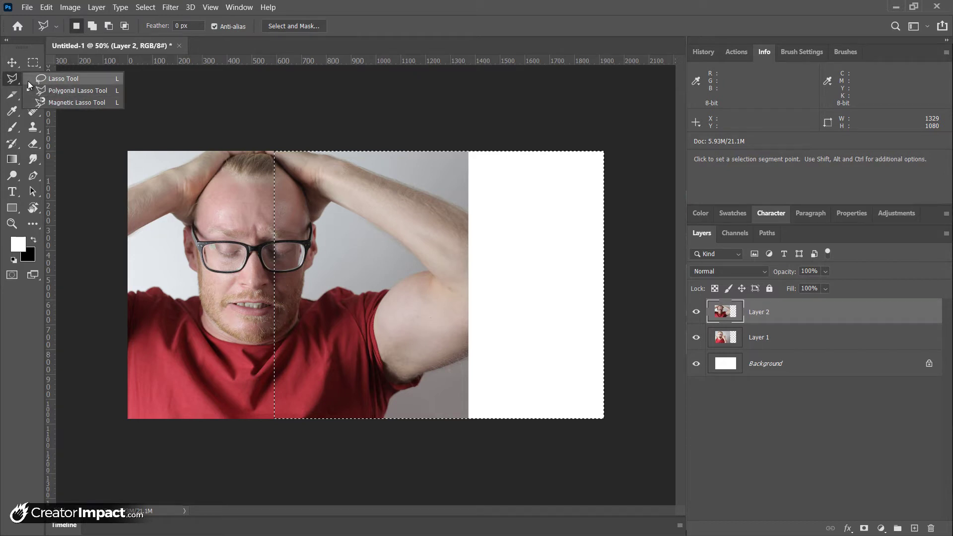
click(44, 90)
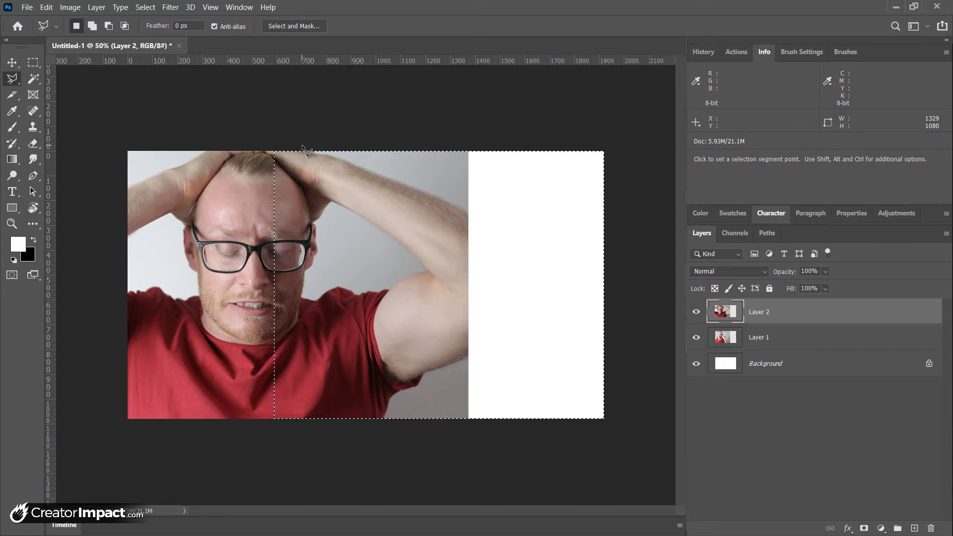
key(alt)
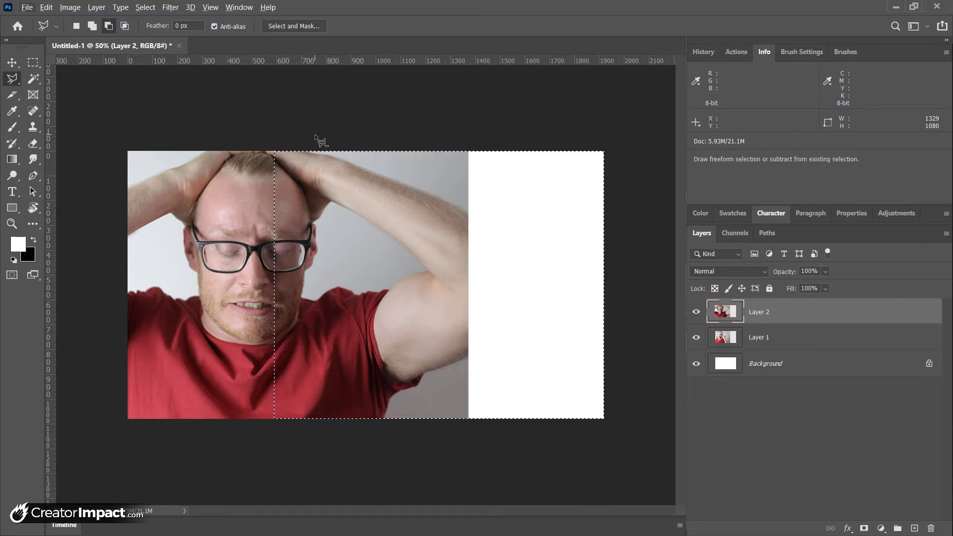
click(314, 138)
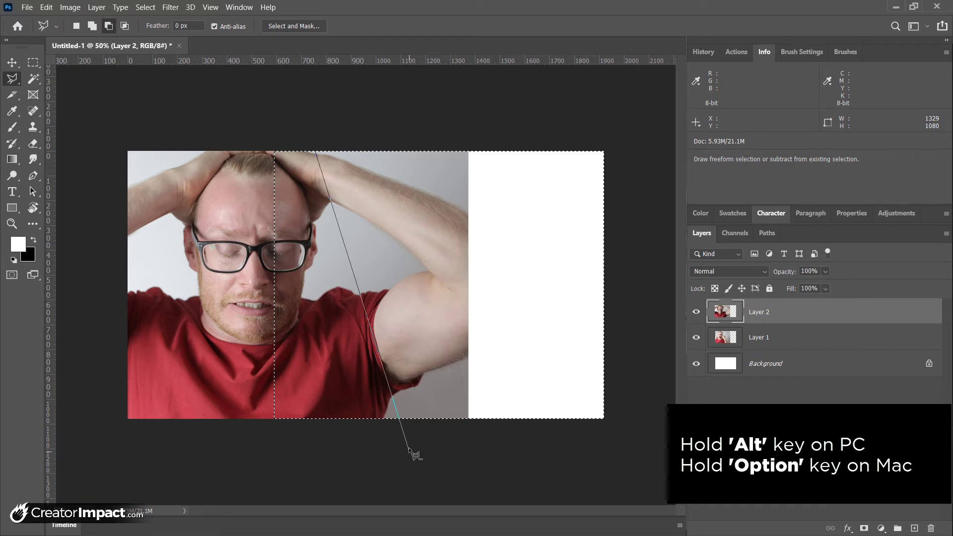
key(Escape)
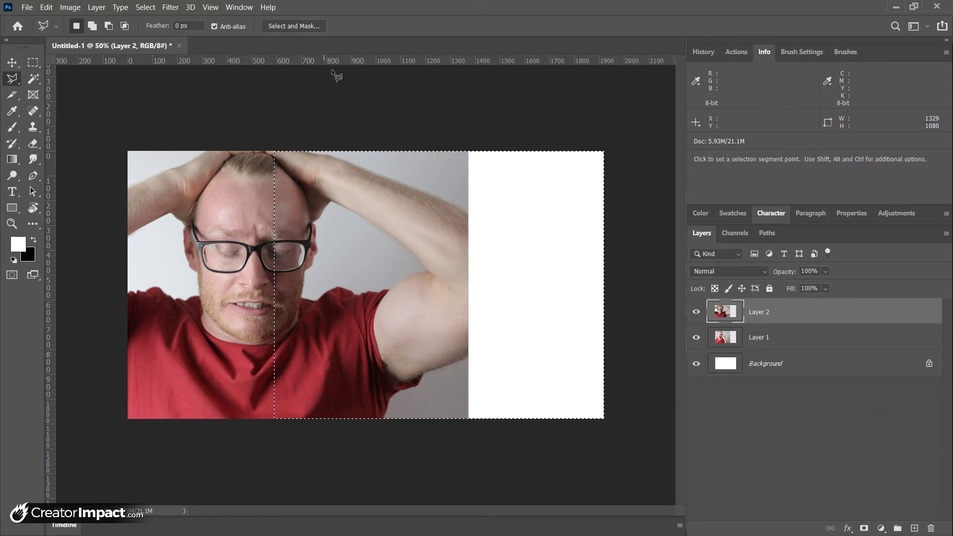
- Subtract a slanted area over the upset man from the selection, keeping a region about 931 × 1080 px along the right edge of the canvas
alt+click(371, 124)
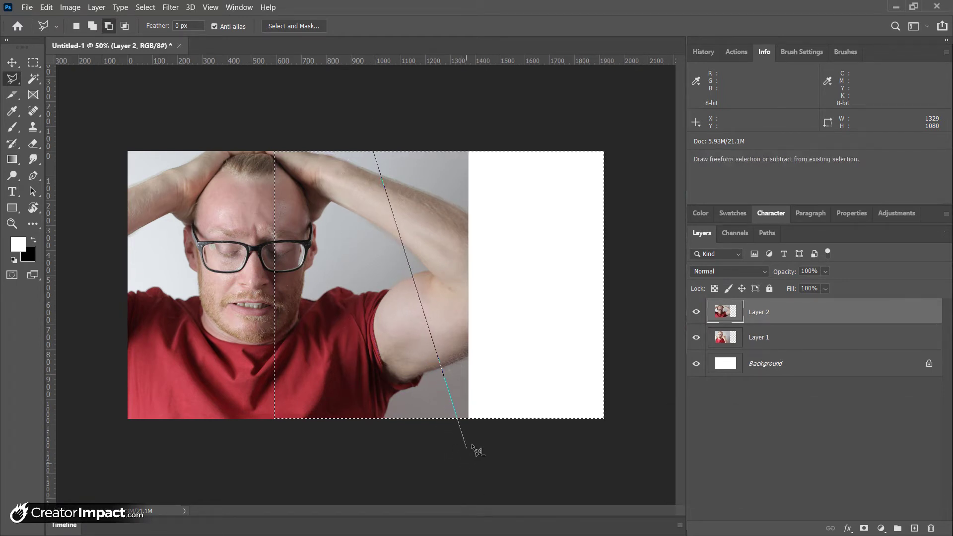
click(443, 426)
click(202, 442)
key(Escape)
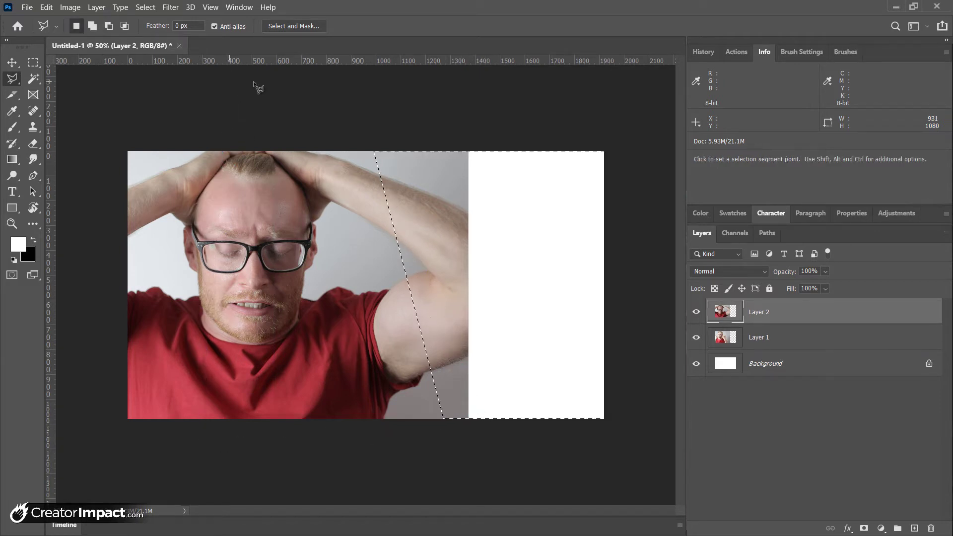
- Set the foreground colour to pure red, ff0000
click(17, 242)
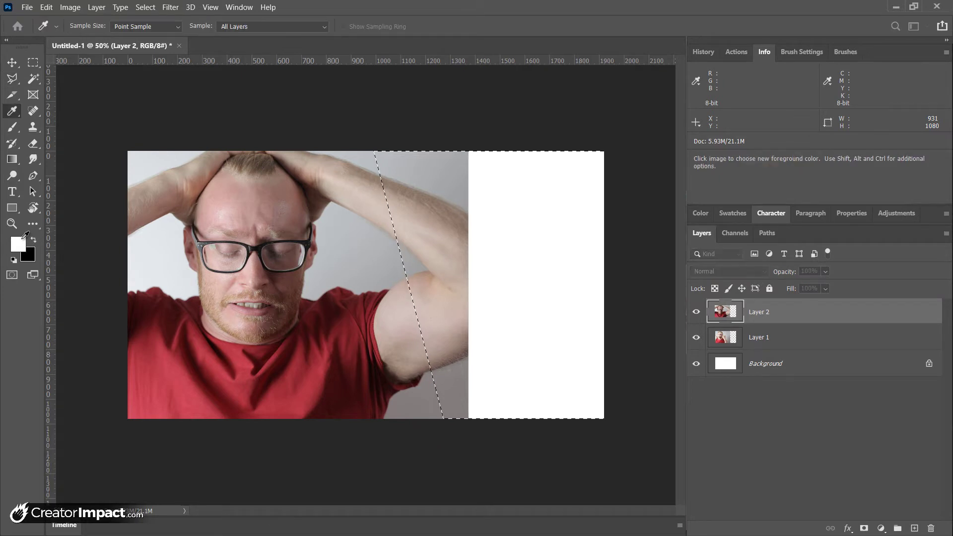
click(18, 243)
drag(106, 108, 182, 114)
click(242, 140)
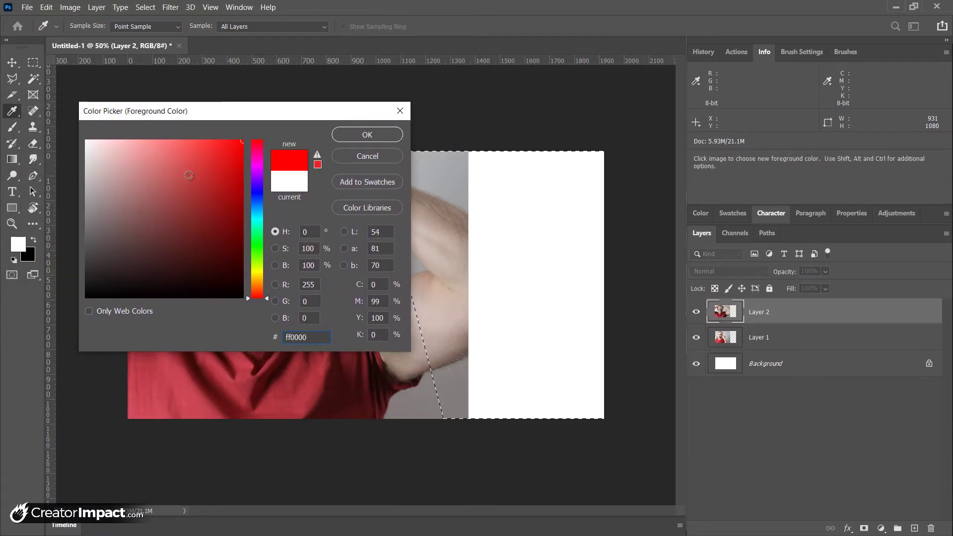
click(360, 140)
key(l)
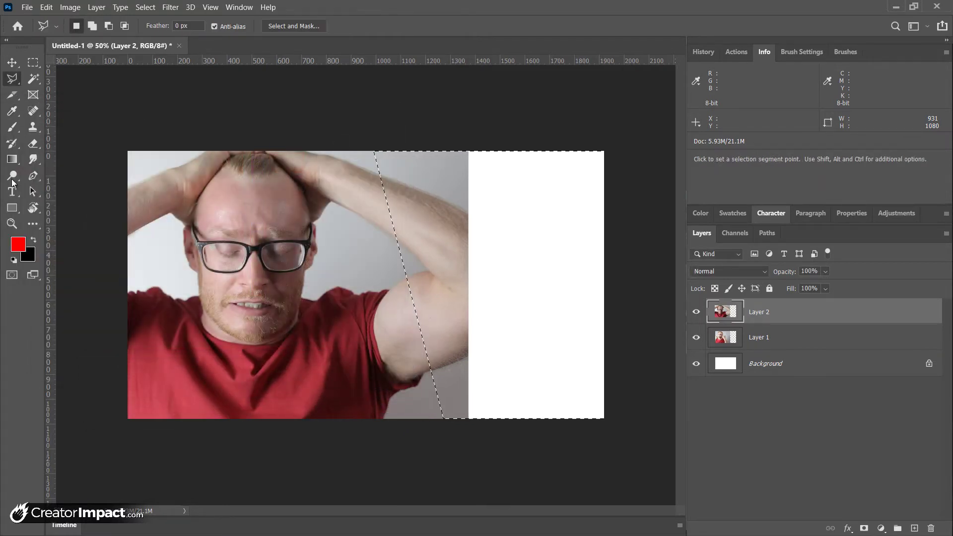
- Fill the slanted selection with red on a new layer above the upset man photo using the Paint Bucket, and deselect
drag(12, 159, 58, 170)
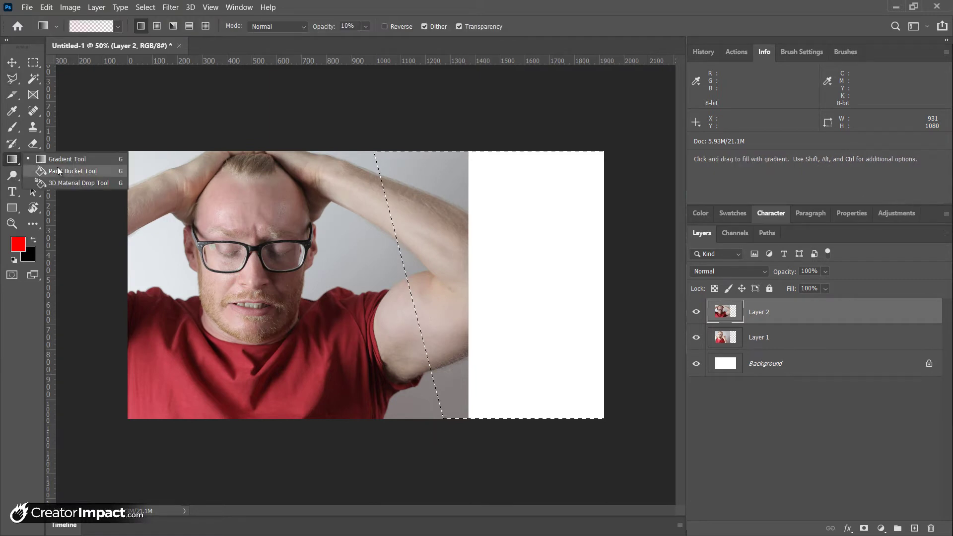
click(58, 171)
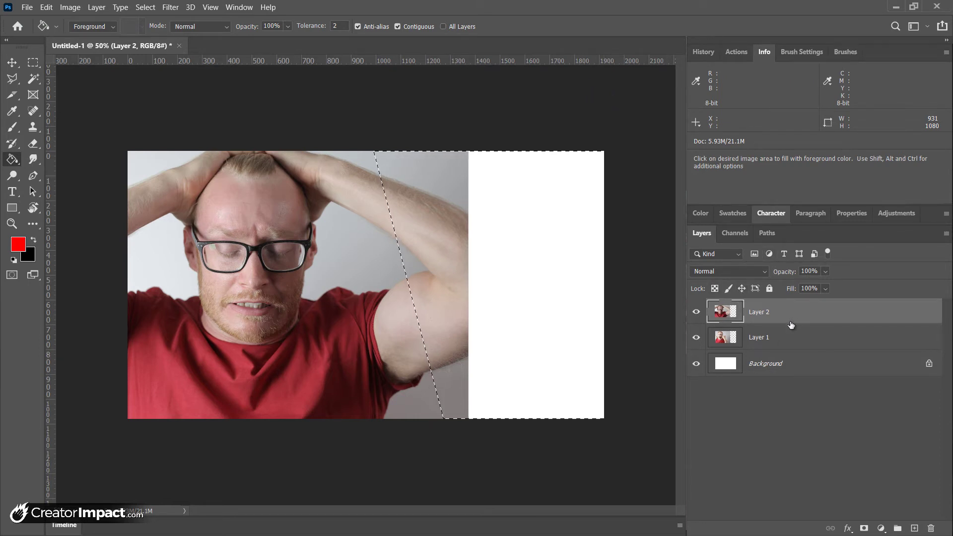
click(235, 8)
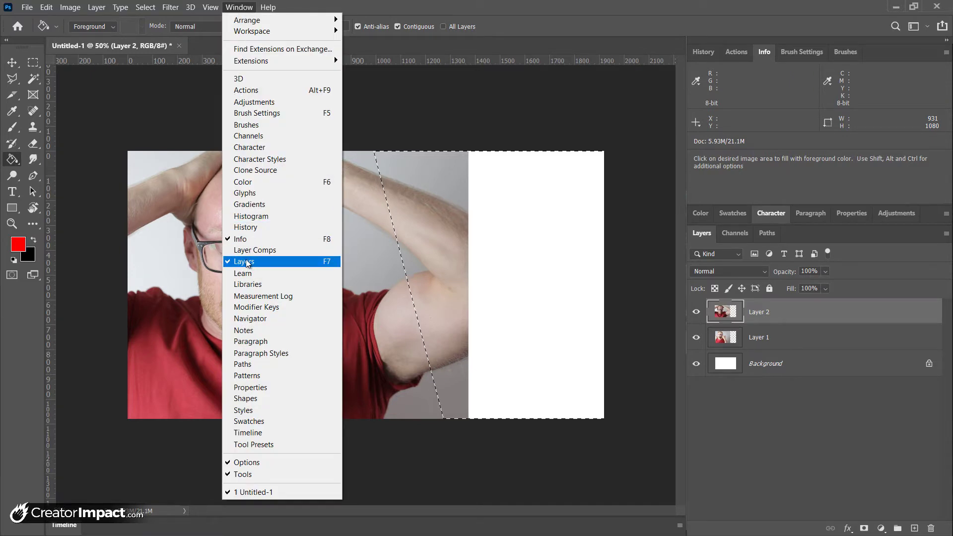
click(524, 6)
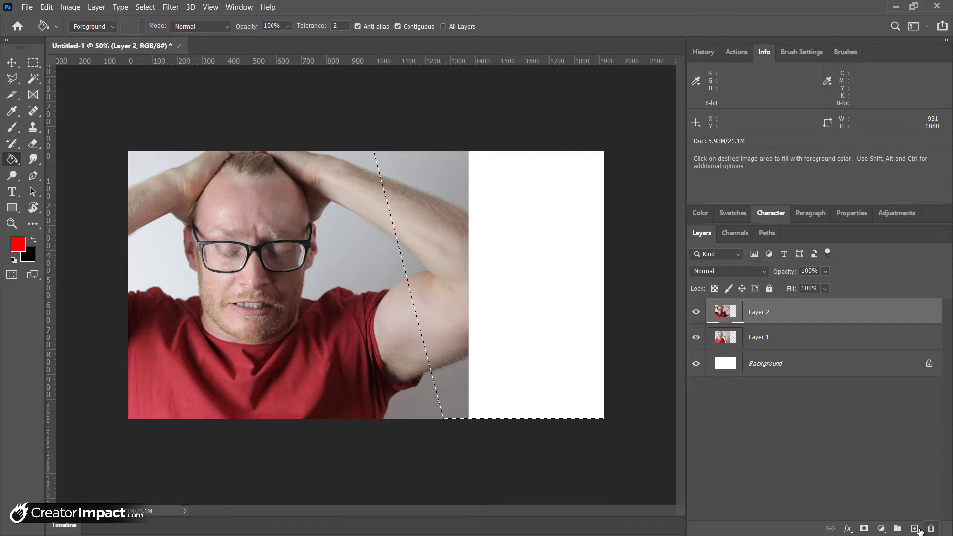
click(916, 529)
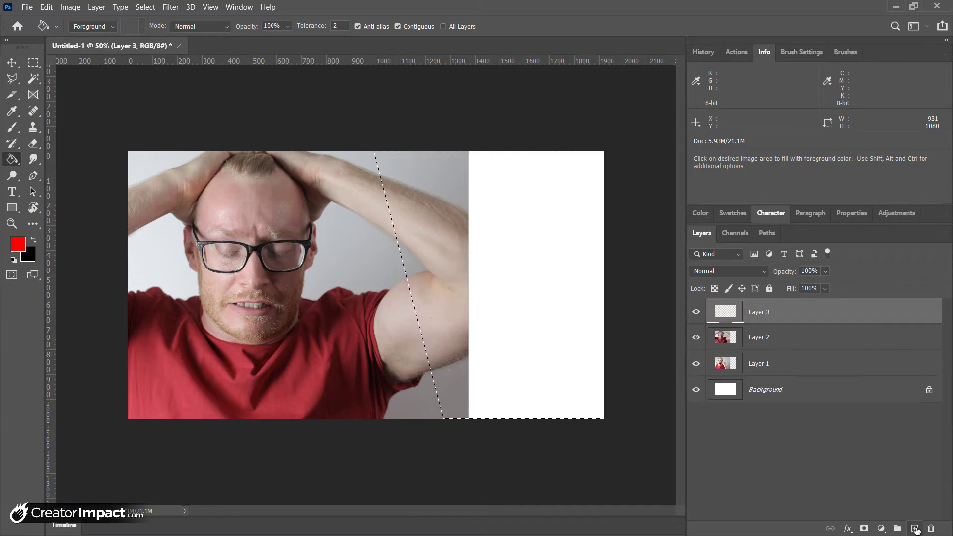
right_click(11, 162)
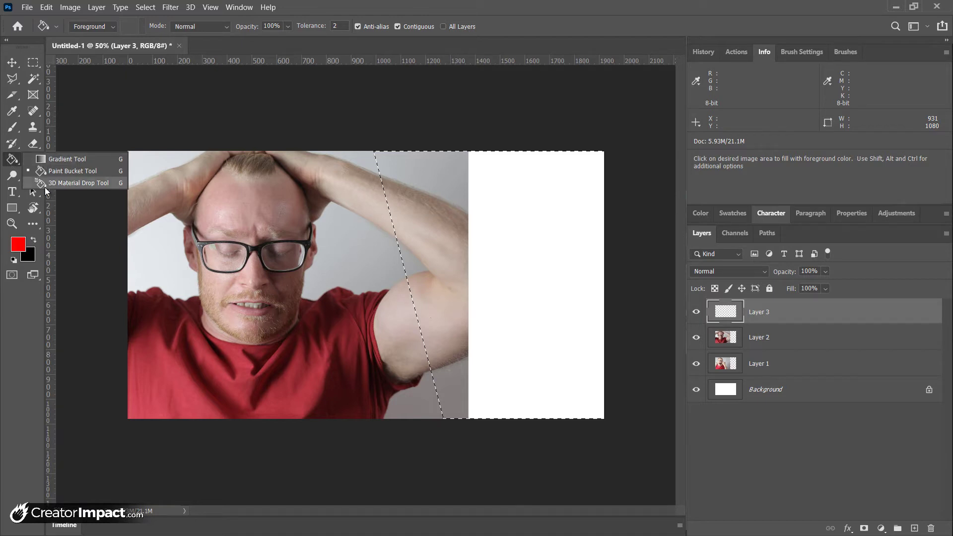
click(72, 171)
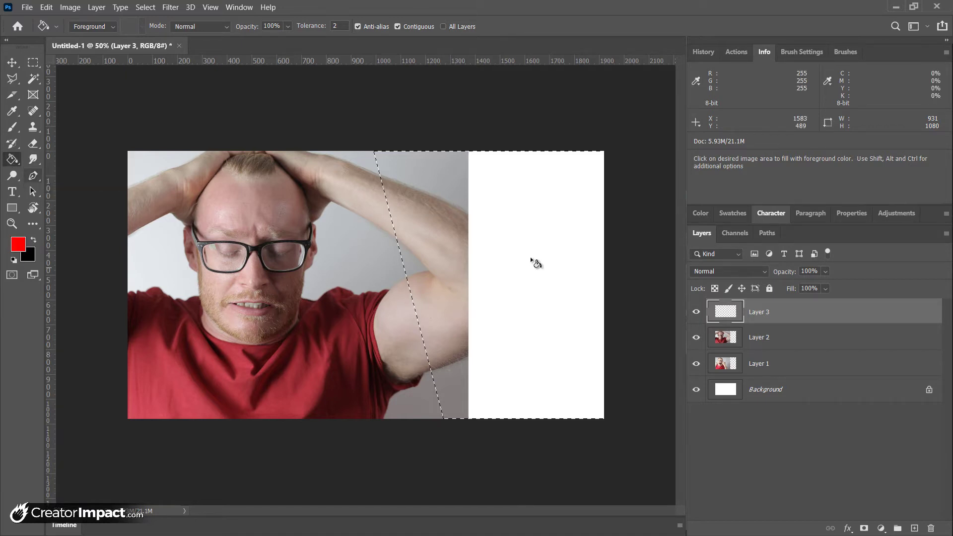
click(531, 258)
key(ctrl+d)
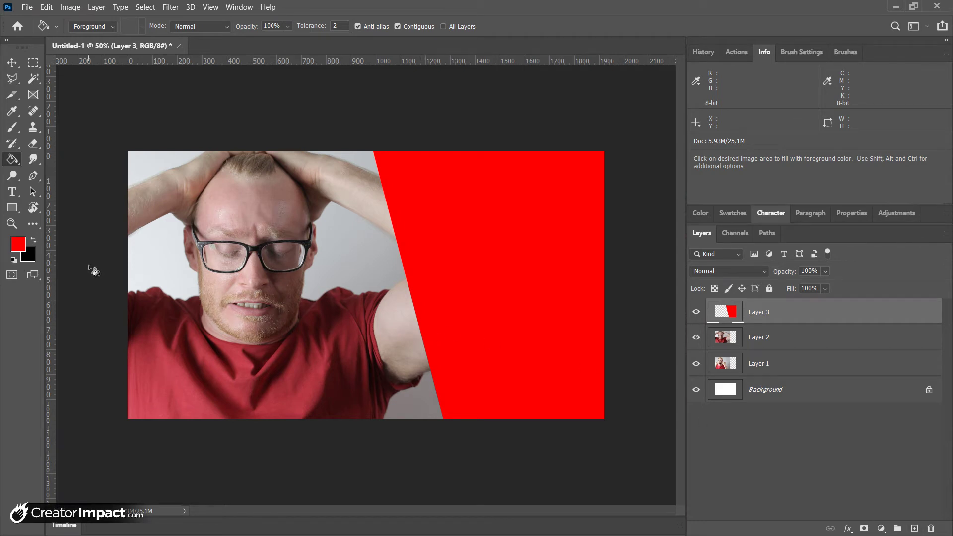
- Add the horizontal text AVOID BUDGET in 26.79 pt RBNo2.1b Medium across the slanted edge of the red panel
key(t)
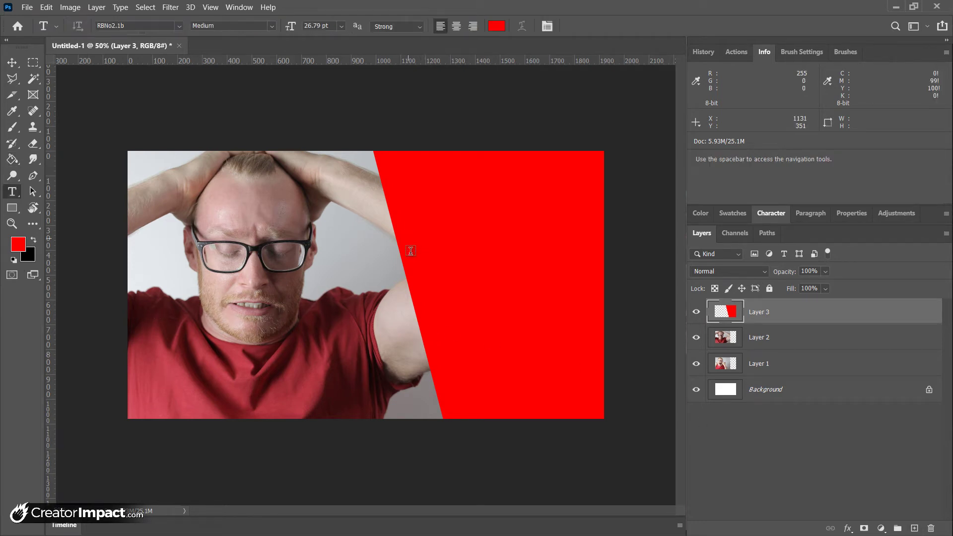
click(398, 227)
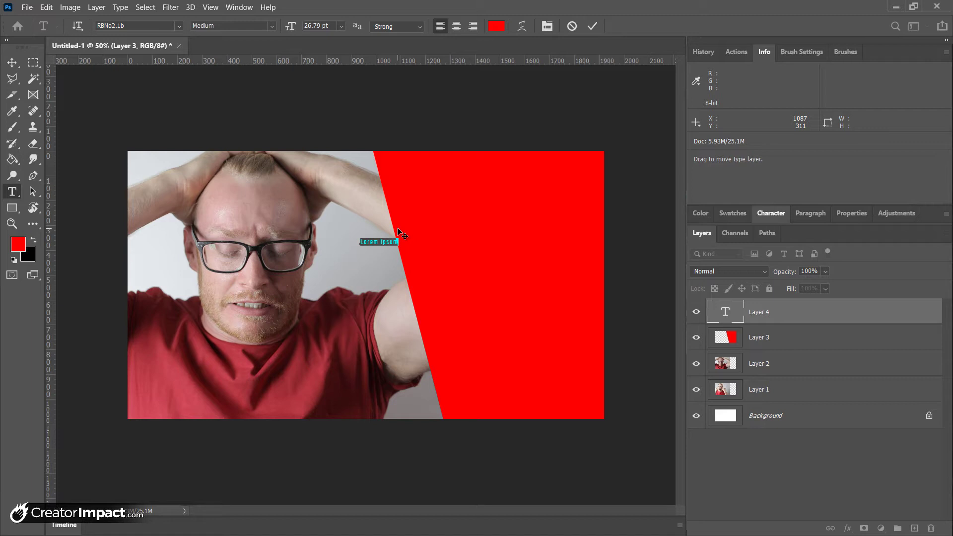
text(avoid)
key(ctrl+a)
text(AVOID)
click(401, 234)
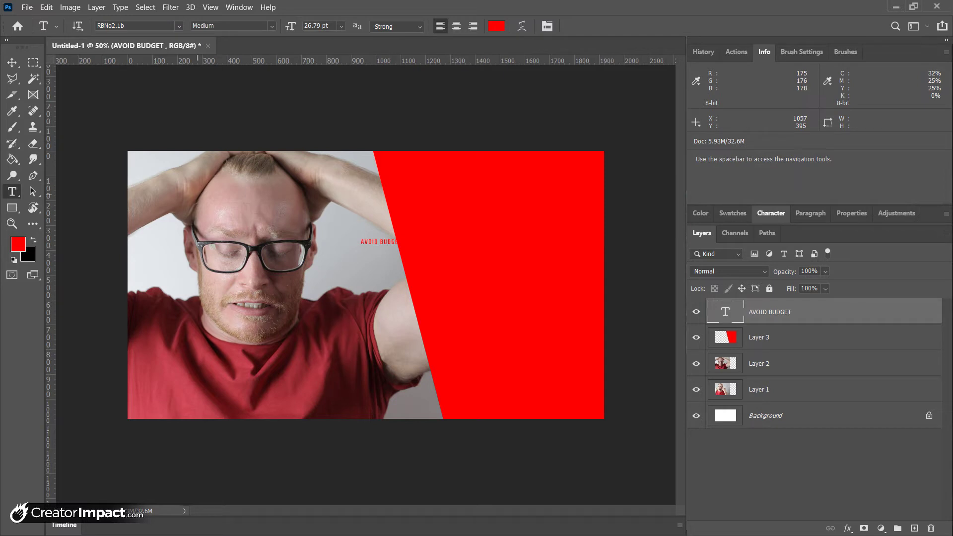
right_click(17, 198)
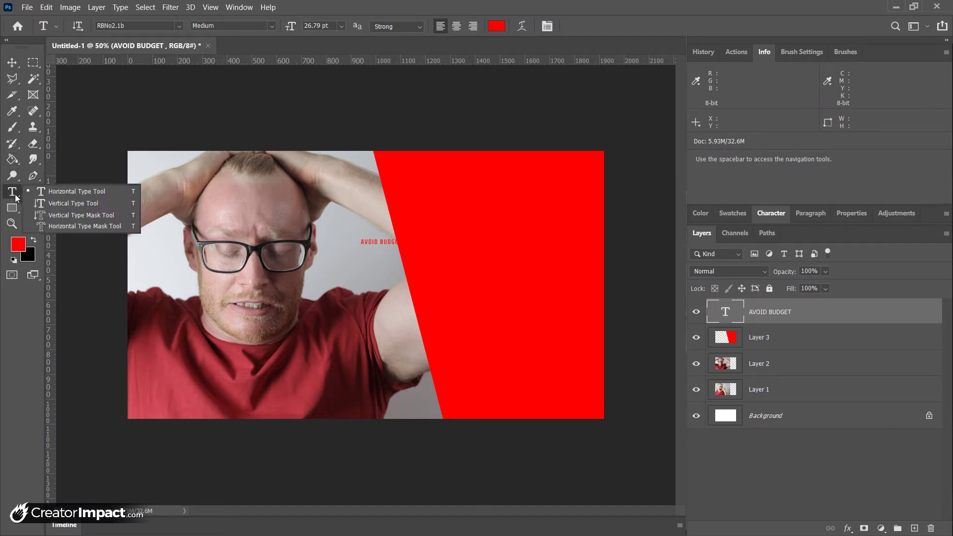
click(10, 194)
right_click(10, 194)
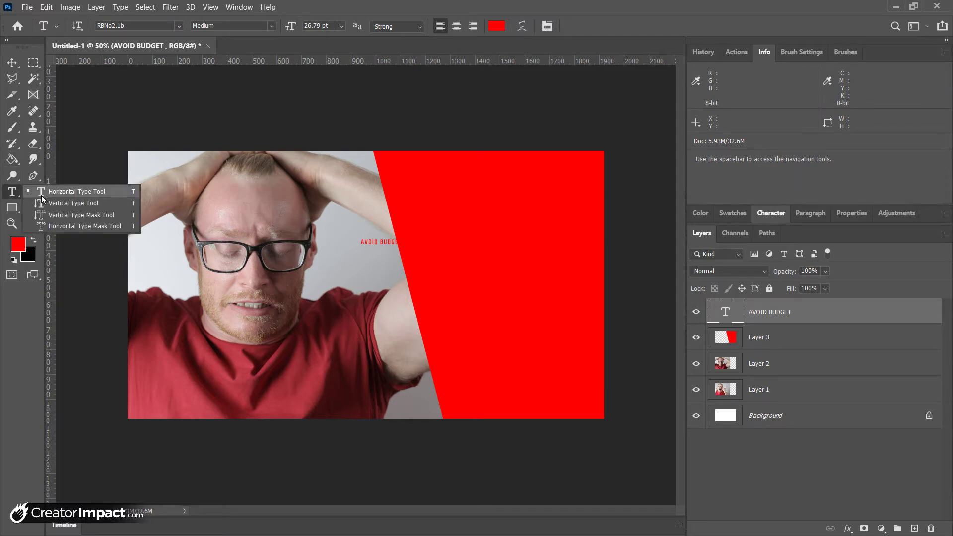
click(75, 191)
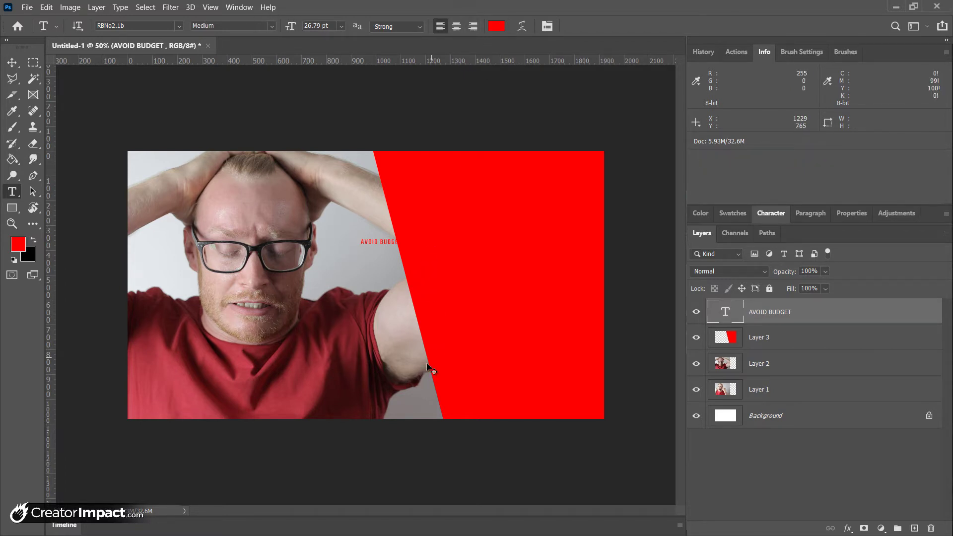
key(ctrl+t)
key(Escape)
click(46, 7)
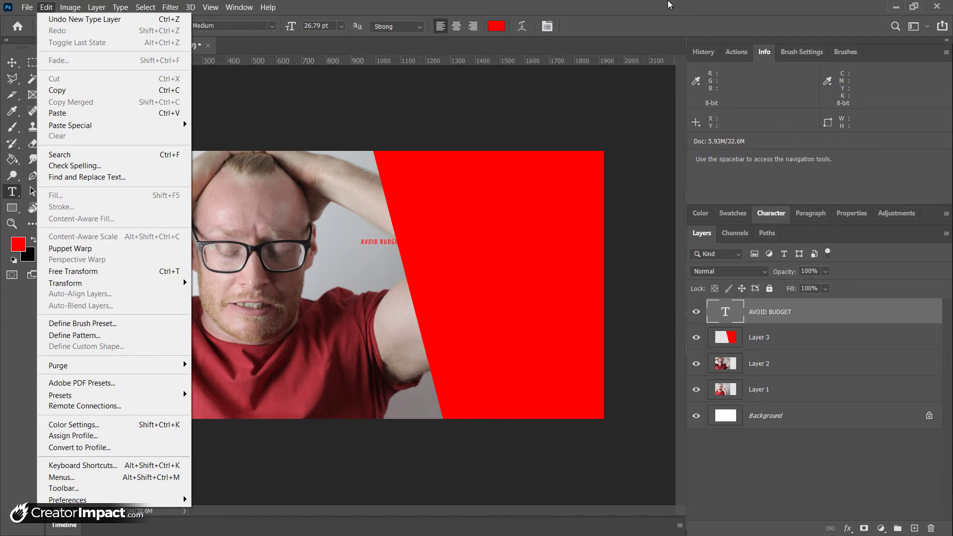
key(Escape)
- Scale the AVOID BUDGET text proportionally to about 553.8% and set its colour to white, ffffff
key(ctrl+t)
drag(405, 254, 585, 340)
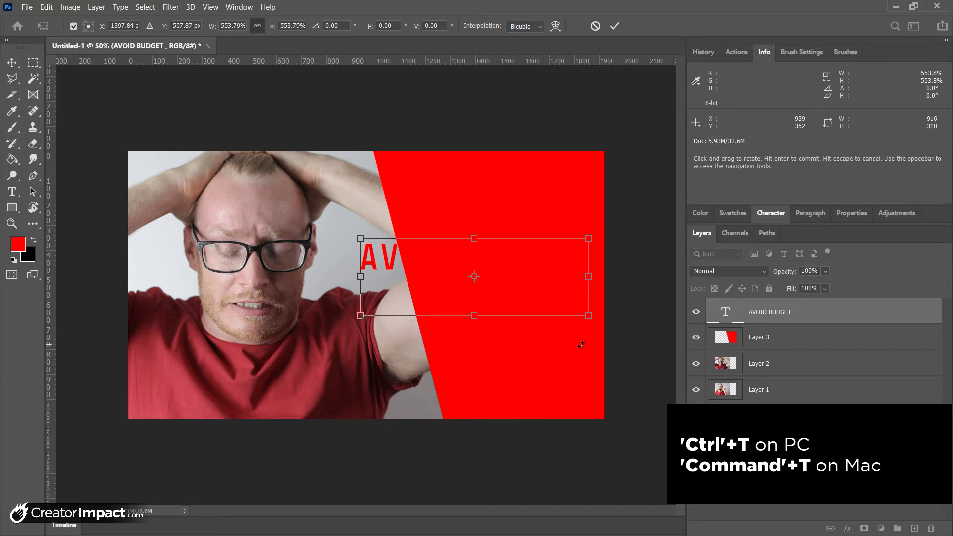
key(Escape)
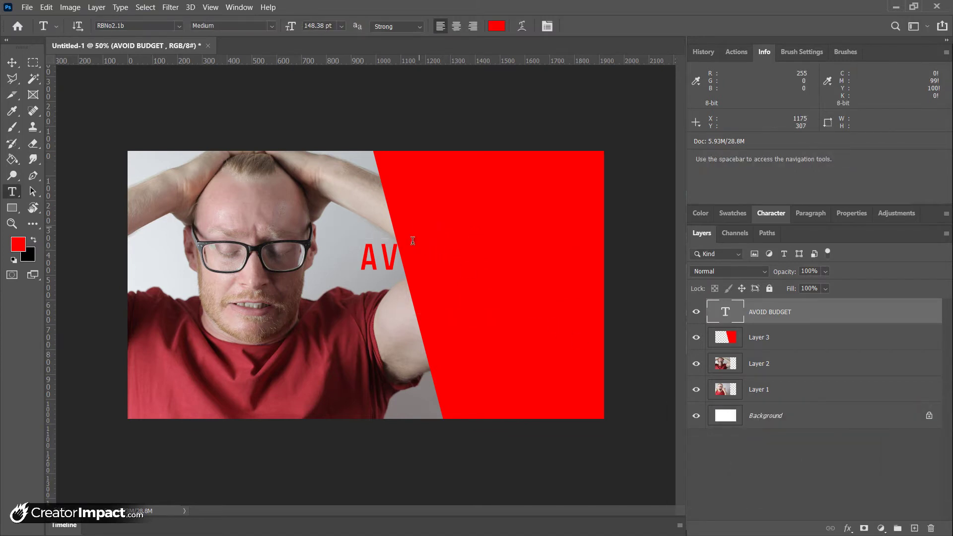
click(496, 26)
text(ffffff)
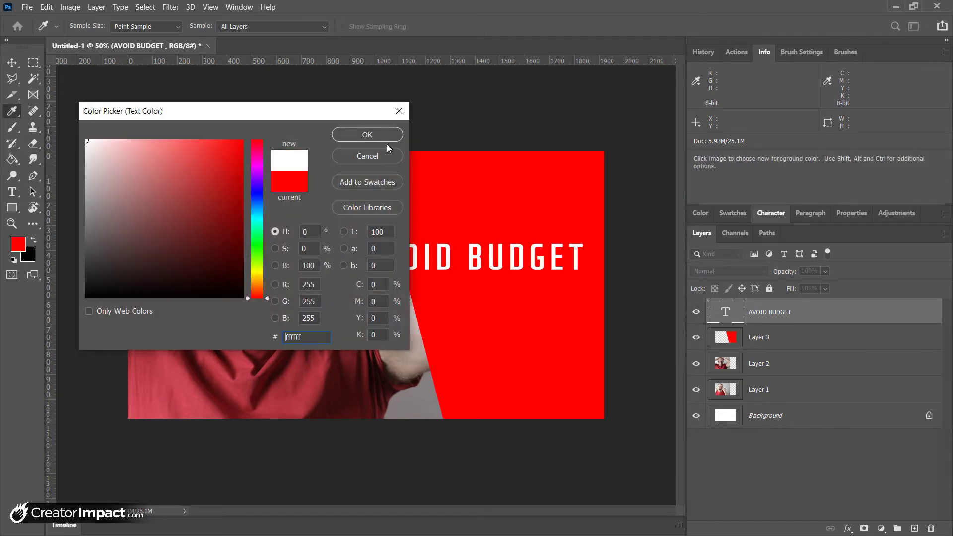
click(381, 137)
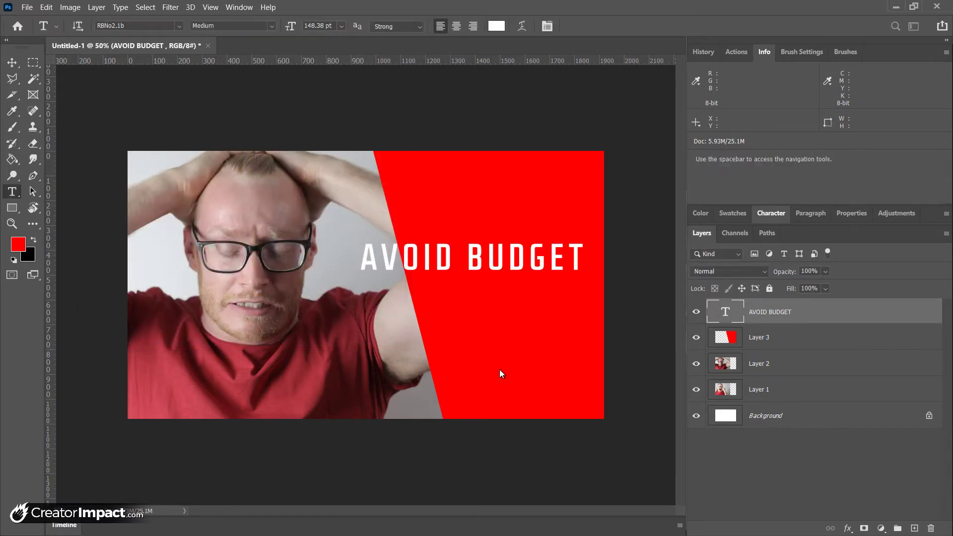
- Change the AVOID BUDGET text to the Gotham font and move it left so the whole line fits on the canvas
click(177, 27)
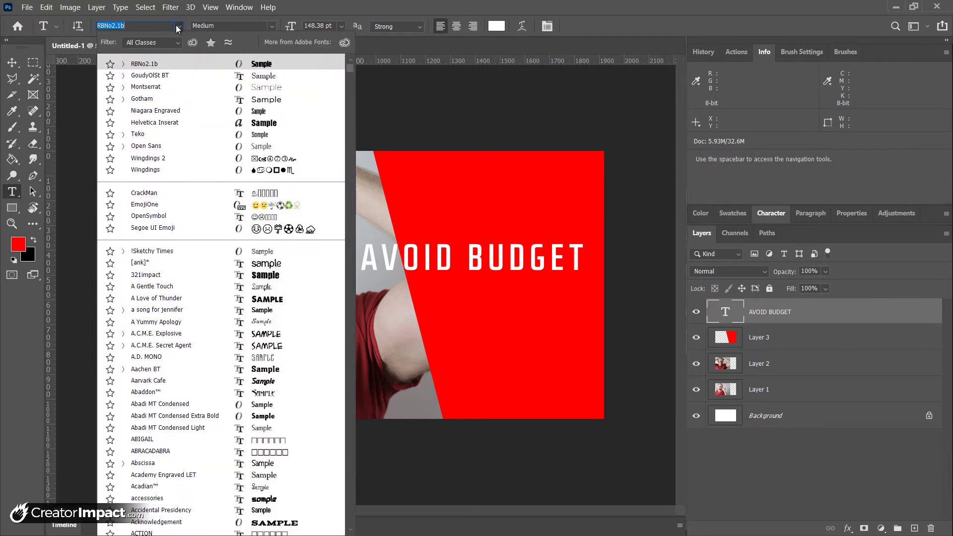
click(201, 98)
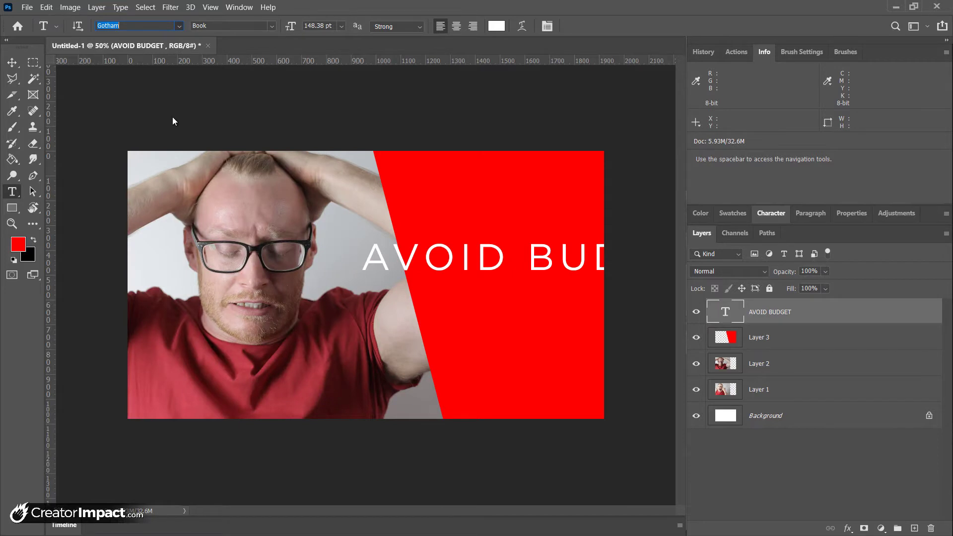
drag(487, 270, 350, 246)
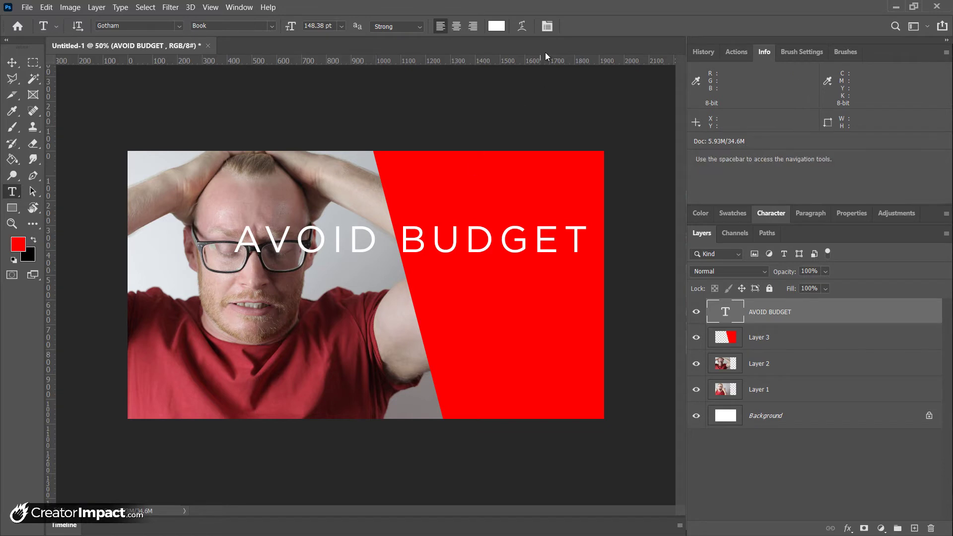
- Set the tracking of the AVOID BUDGET text to -10 and shift the line right towards the red panel
click(547, 27)
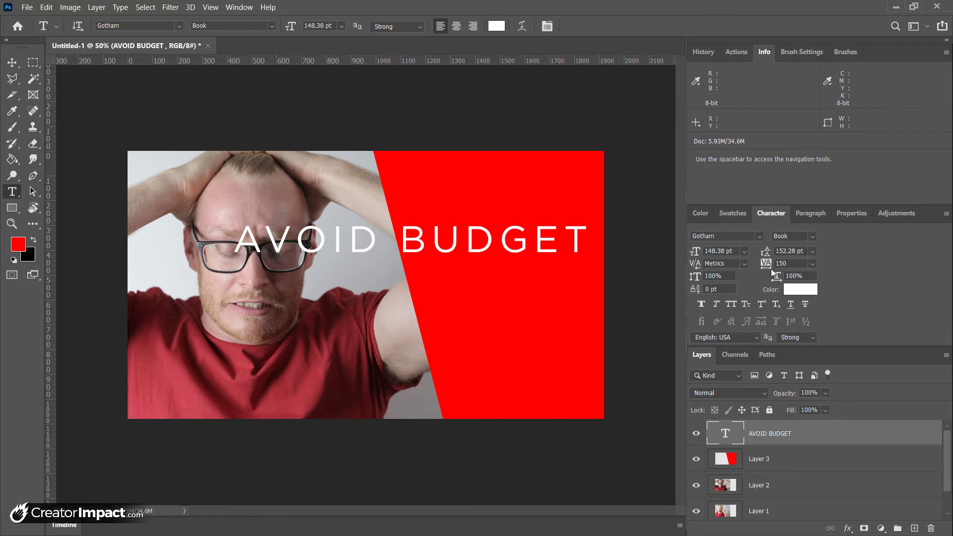
click(811, 264)
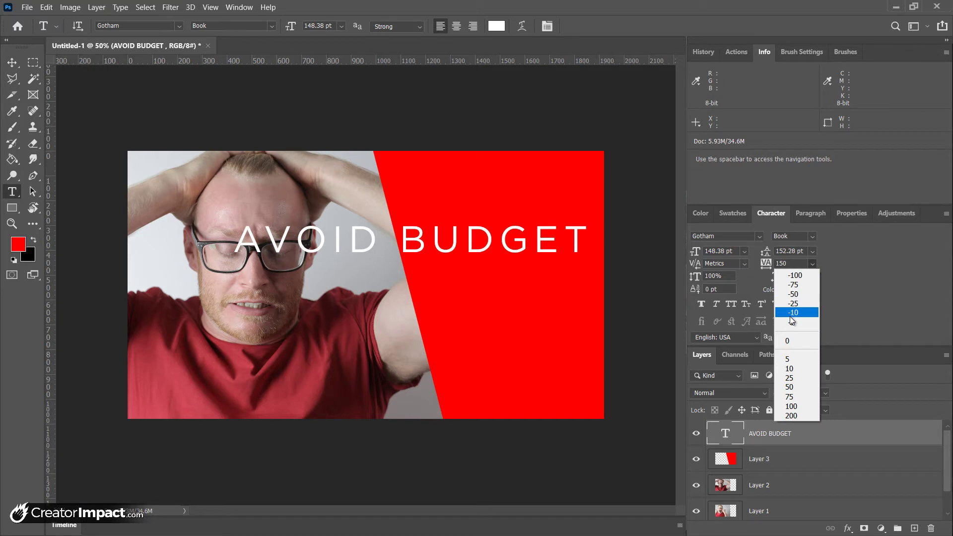
click(790, 318)
click(811, 264)
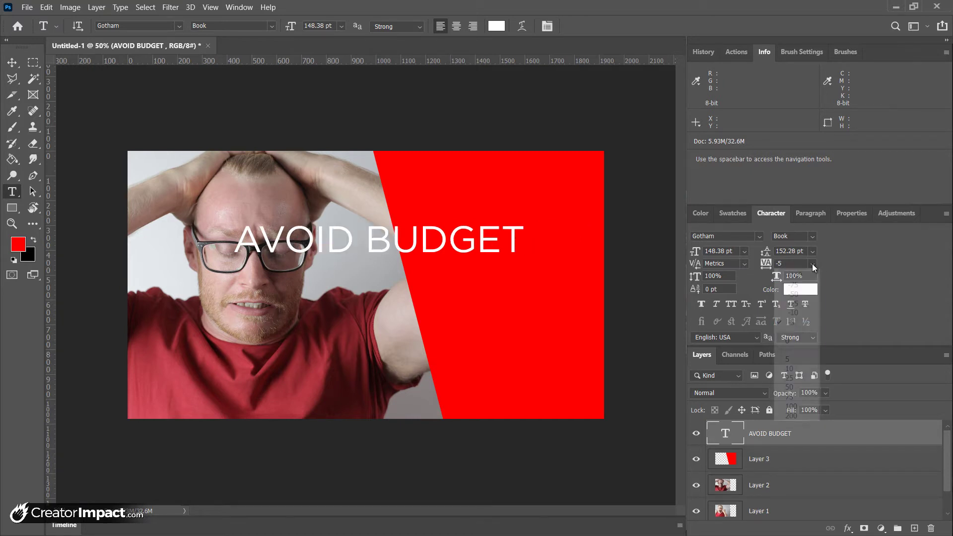
click(796, 312)
drag(391, 255, 439, 256)
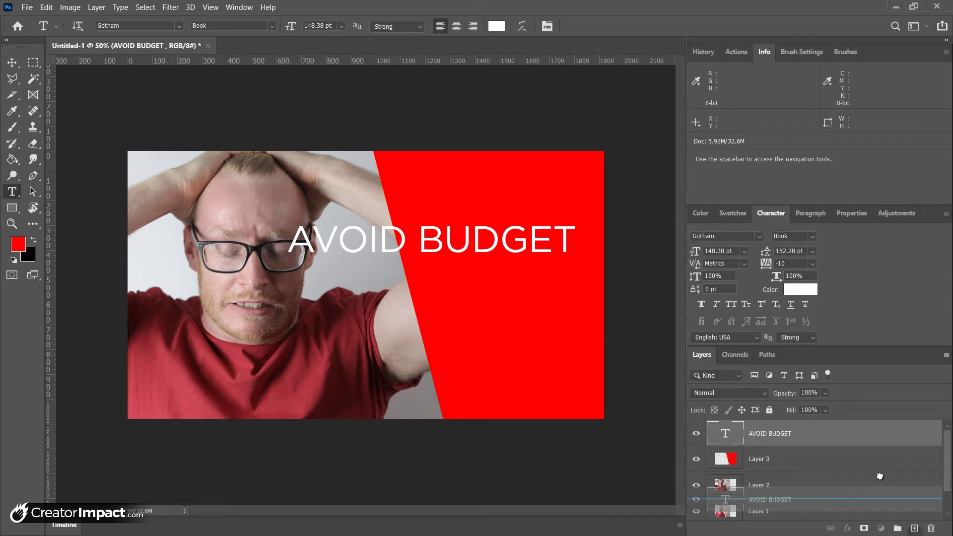
double_click(775, 218)
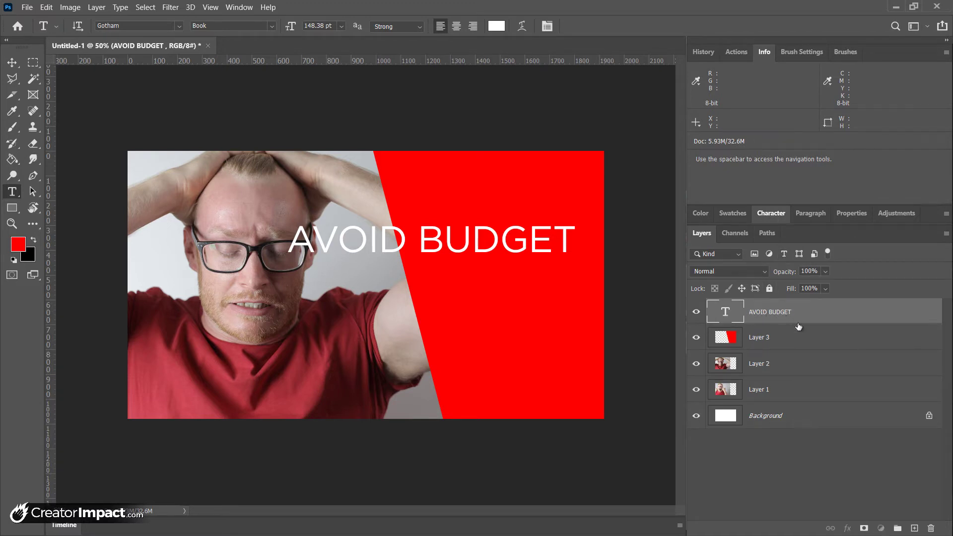
- Duplicate the AVOID BUDGET text layer, move the copy directly below the original line and replace its text with FRUSTRATION
key(ctrl+j)
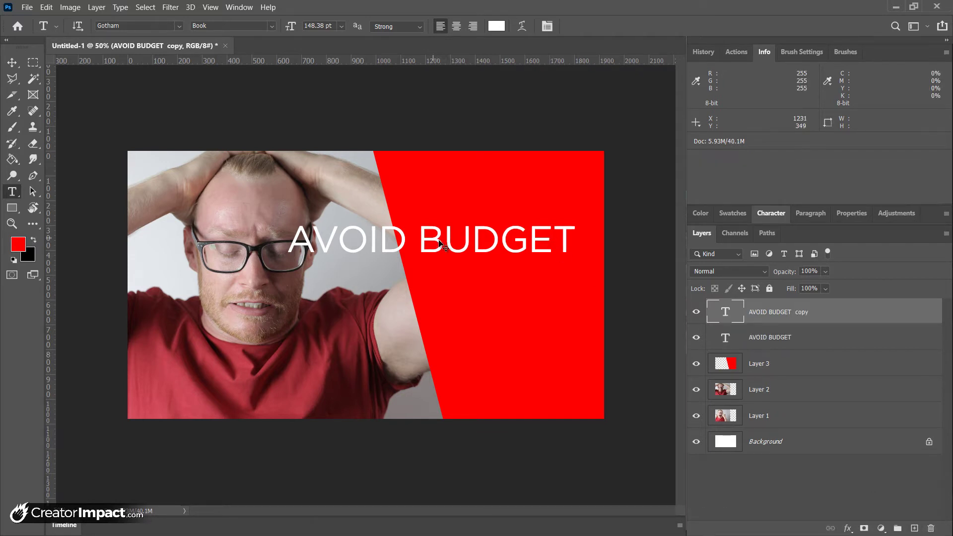
drag(437, 241, 437, 282)
drag(287, 279, 619, 300)
text(FRUSTRAT)
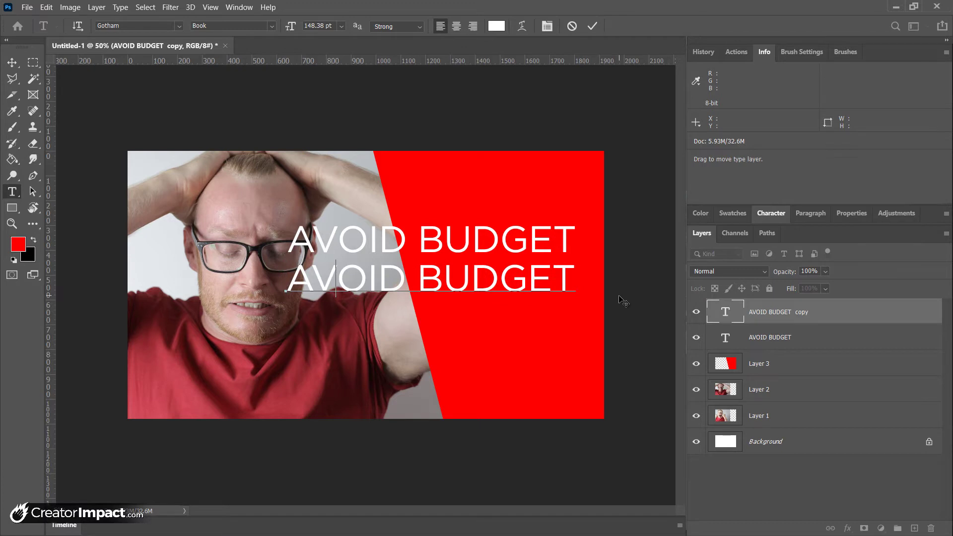
text(ION)
key(ctrl+Return)
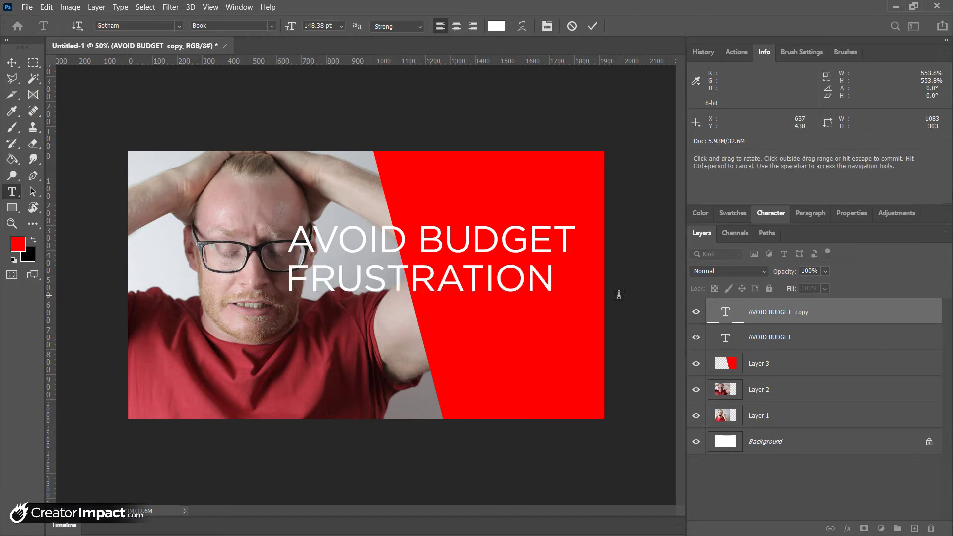
- Set the font style of the FRUSTRATION text to Bold Italic
click(272, 25)
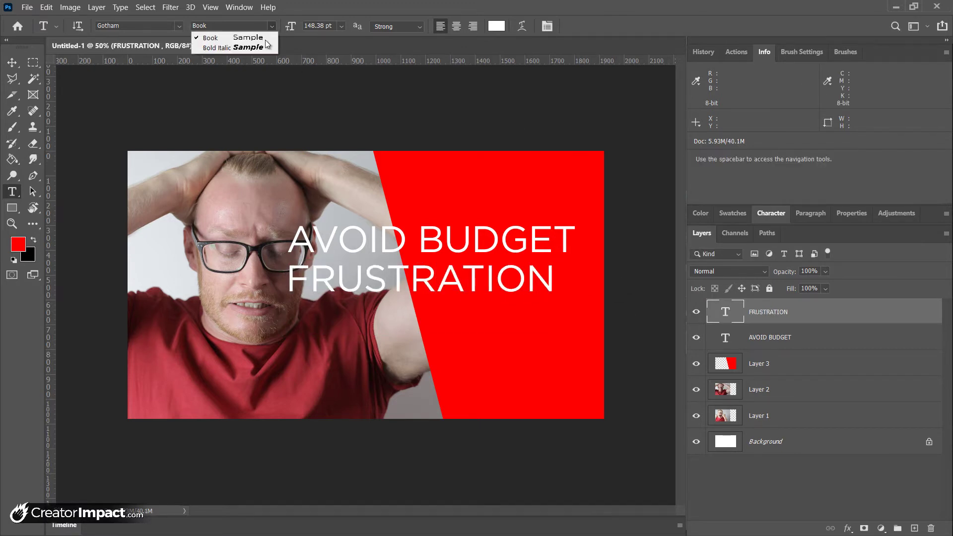
click(261, 49)
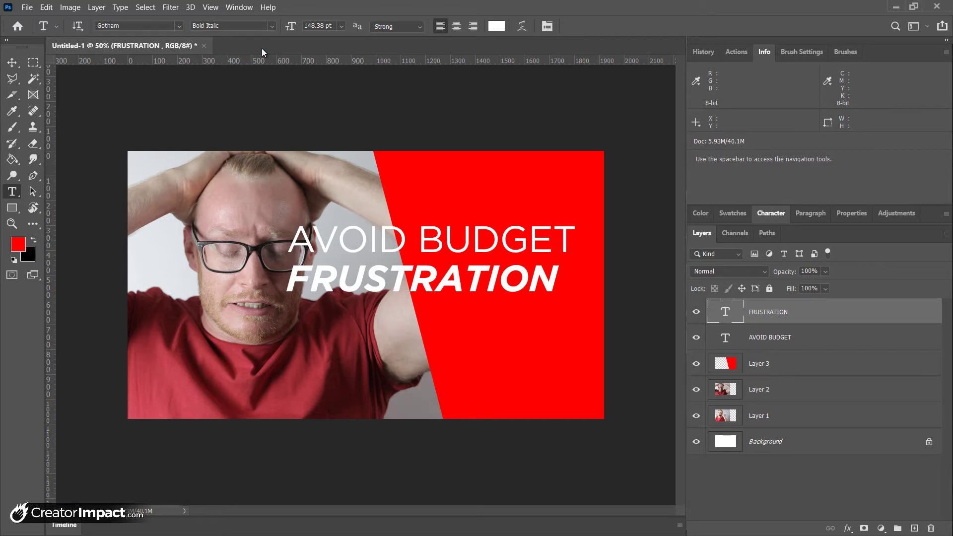
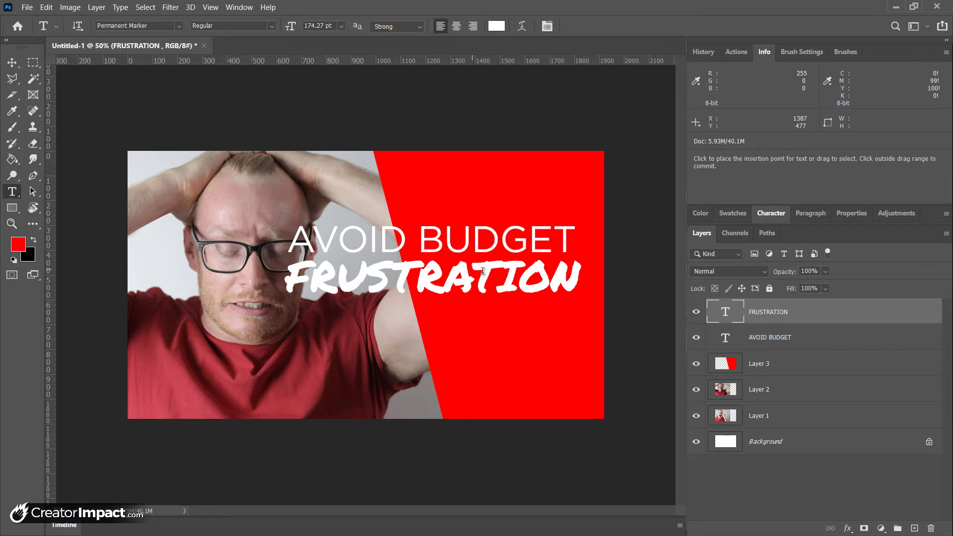
- Scale the AVOID BUDGET and FRUSTRATION text layers together to about 84.2% and move them slightly down over the red panel's edge
shift+click(793, 348)
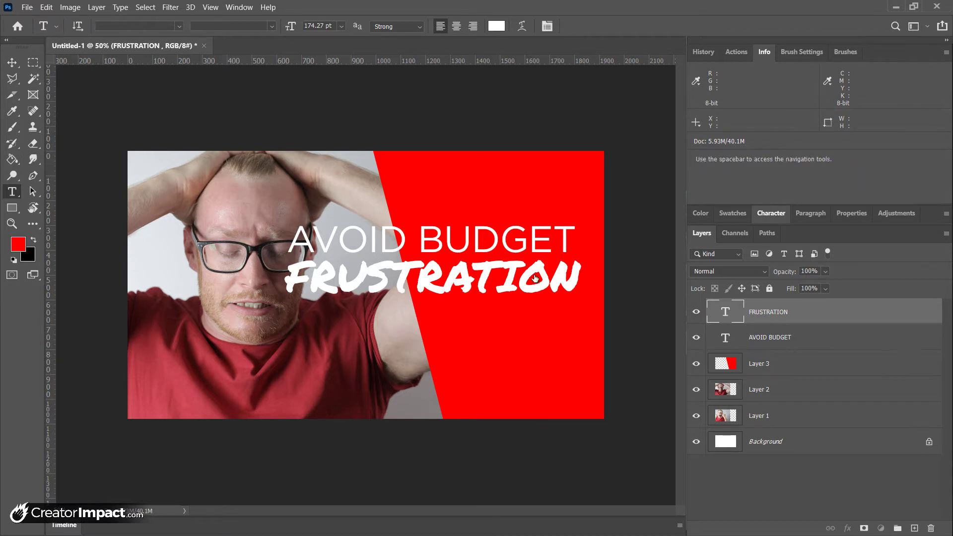
ctrl+click(793, 314)
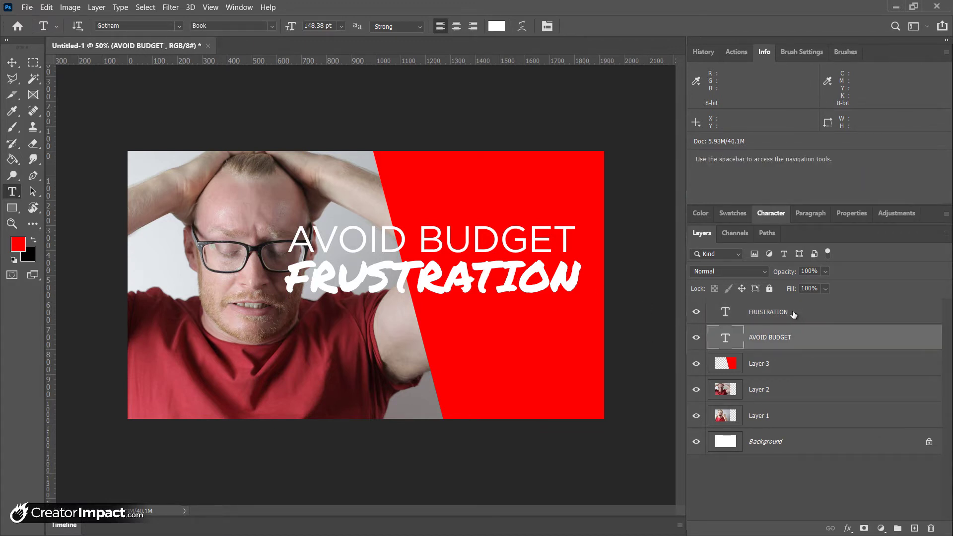
shift+click(760, 315)
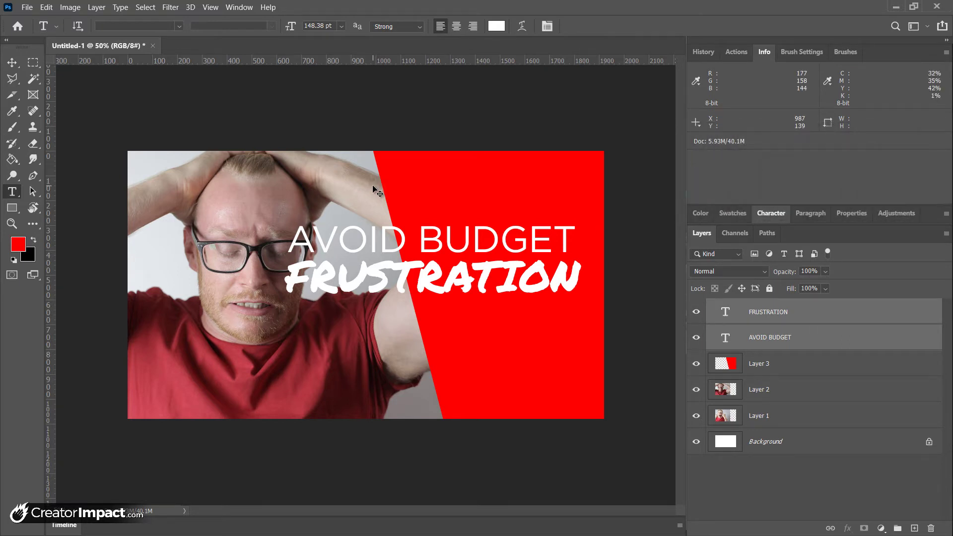
key(ctrl+t)
drag(282, 222, 331, 234)
drag(520, 275, 516, 281)
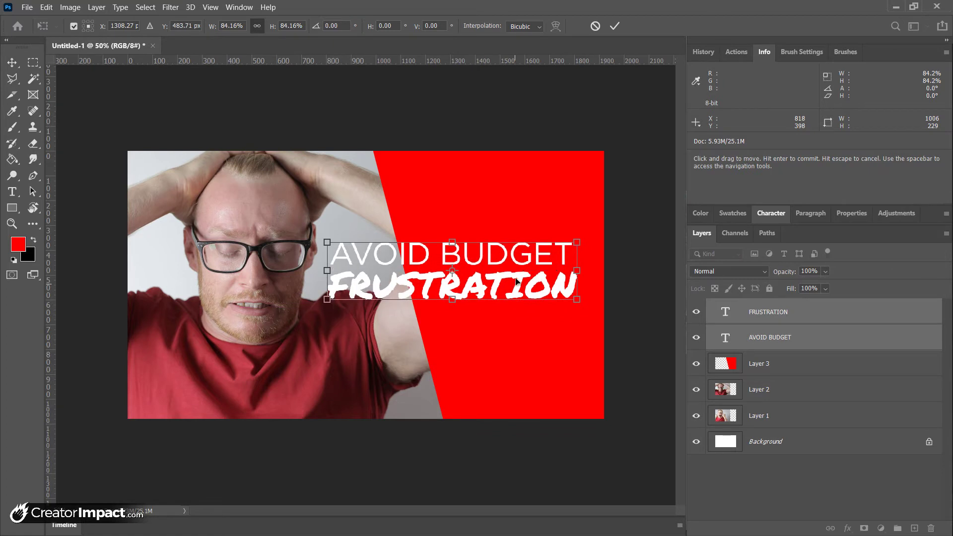
key(Return)
- Set the colour of both headline text layers to black, 000000
key(t)
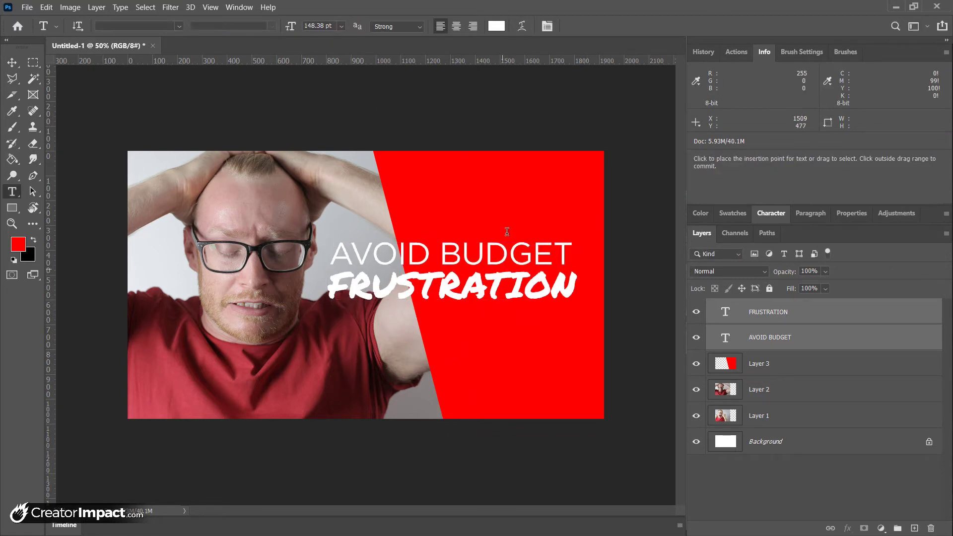
click(497, 26)
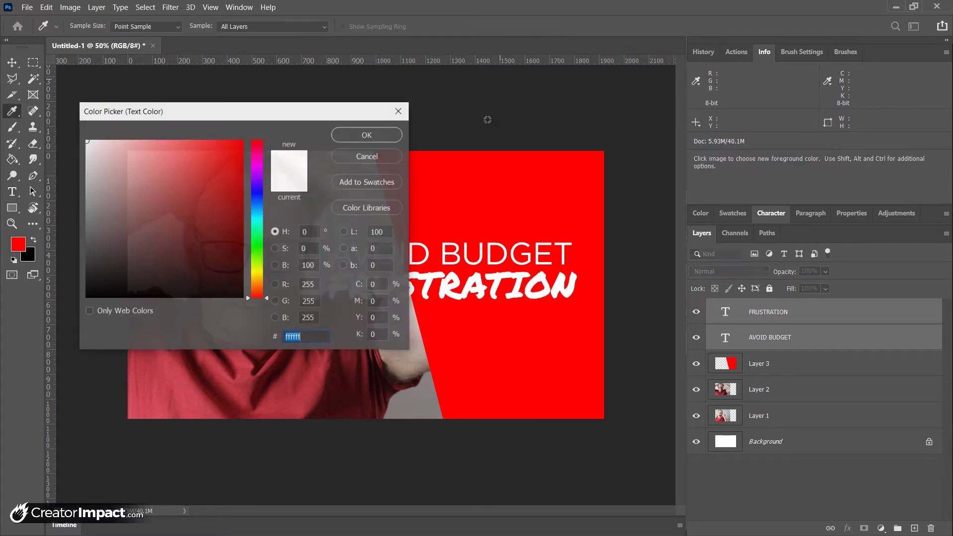
text(000000)
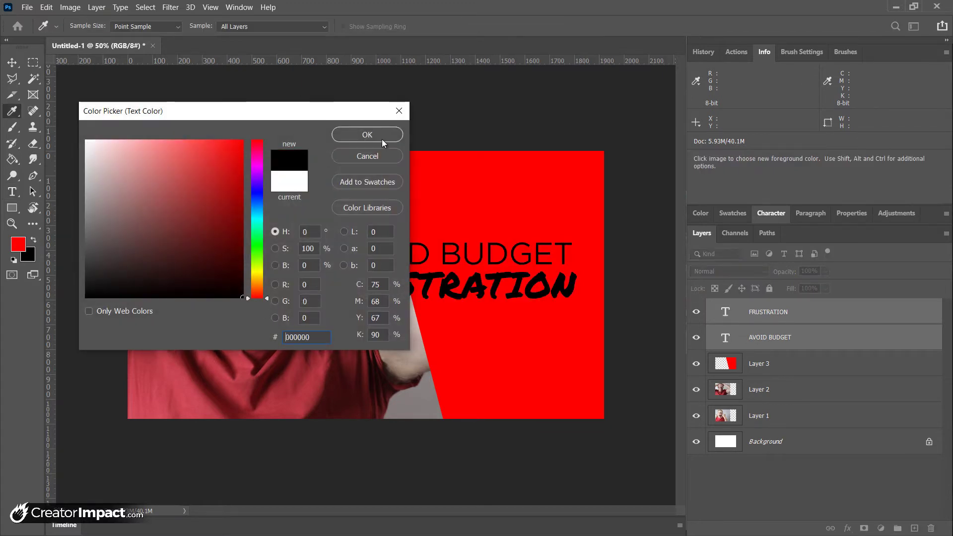
click(382, 139)
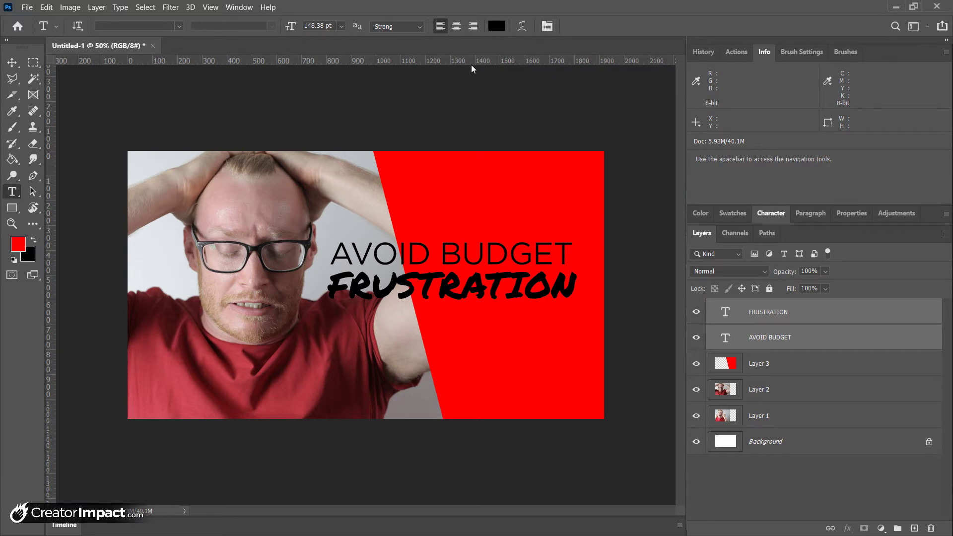
- Change the colour of both headline text layers back to white
click(496, 25)
click(86, 140)
click(114, 158)
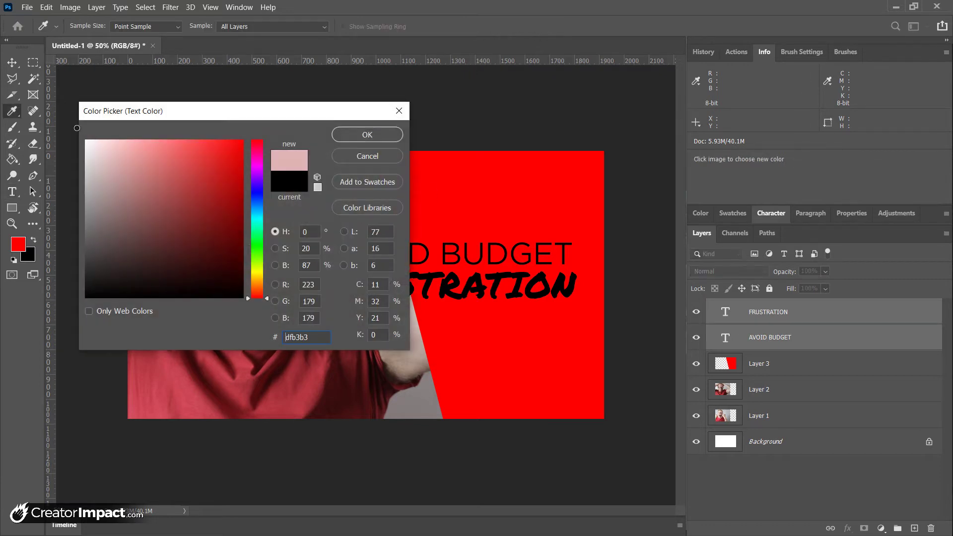
click(85, 141)
click(386, 135)
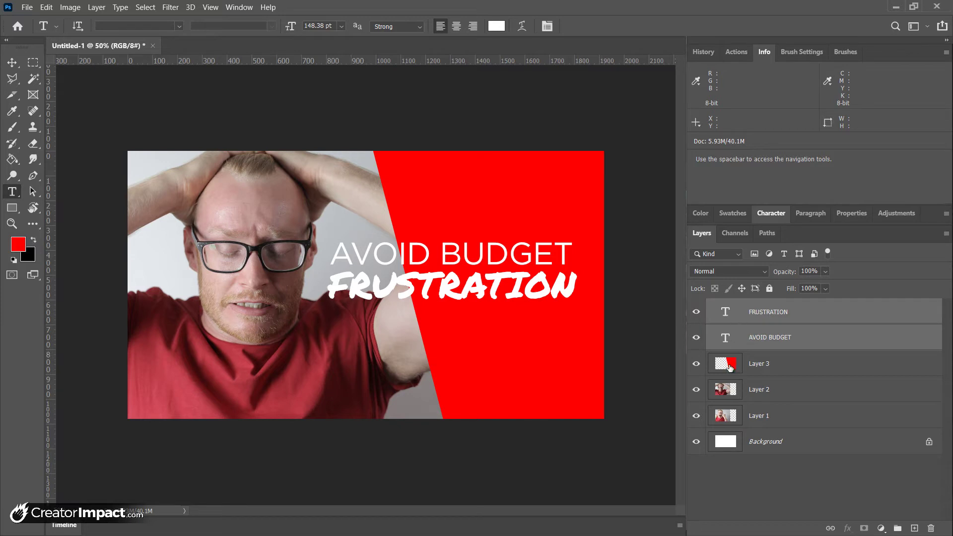
- Add a new layer directly above the red panel layer and make a rectangular selection about 1087 × 337 px around the headline
click(814, 371)
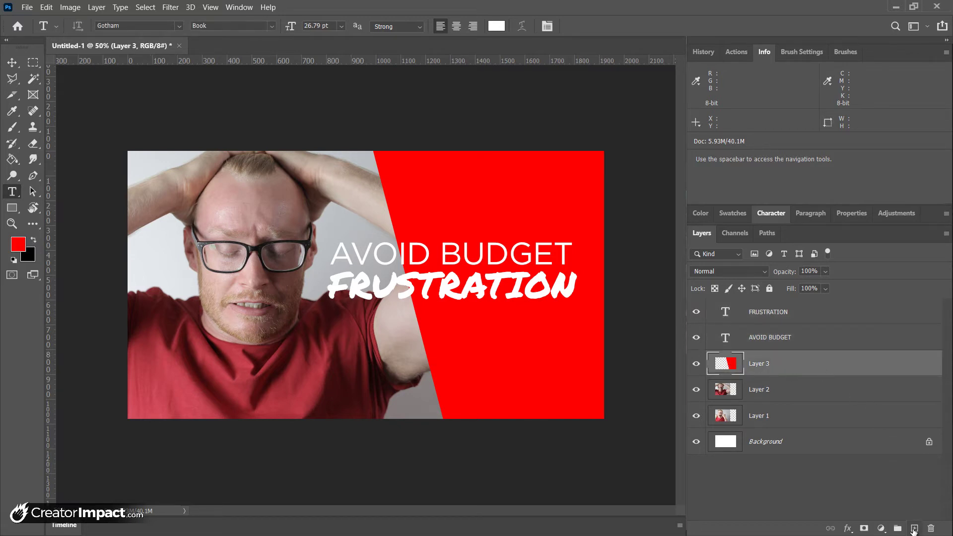
click(913, 530)
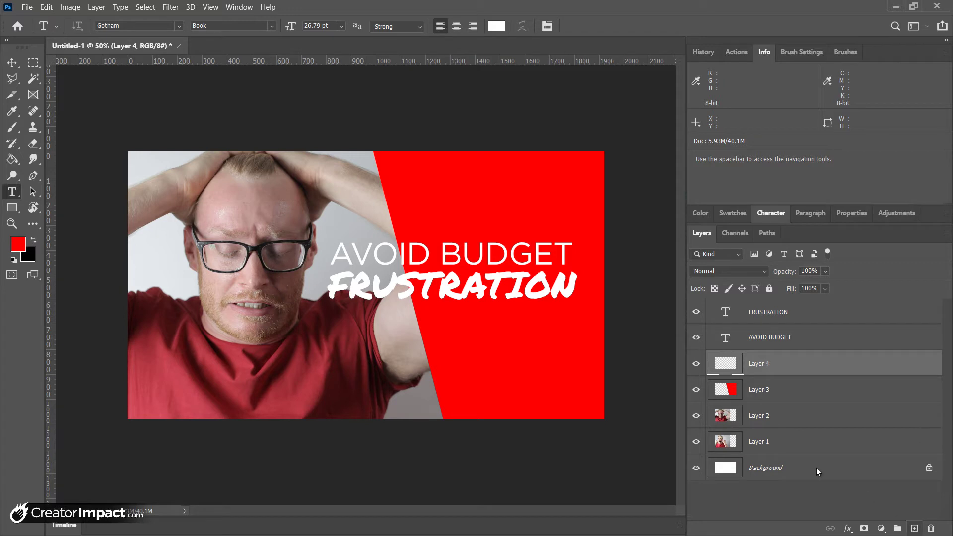
click(34, 64)
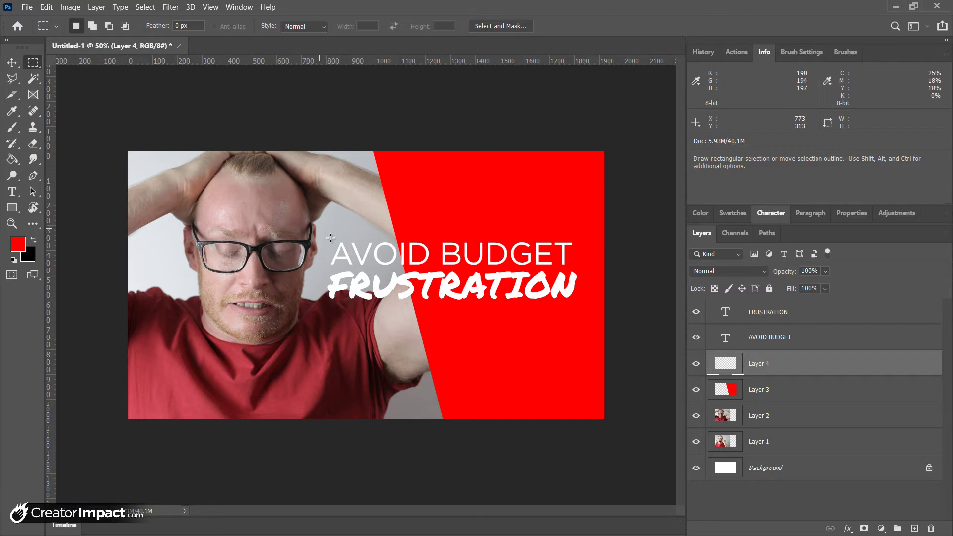
drag(320, 229, 589, 312)
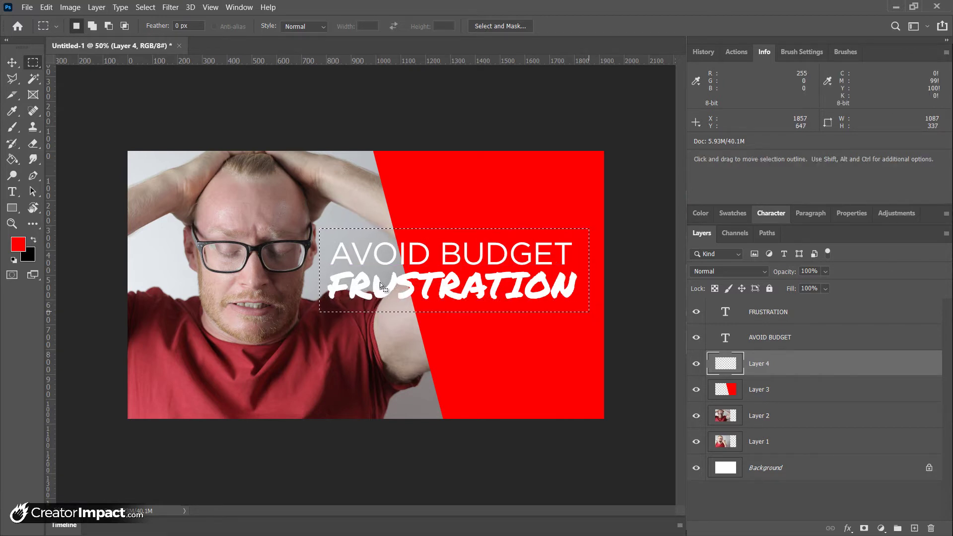
- Set the foreground colour to black, 000000, fill the rectangular selection on the new layer with it and deselect
click(20, 245)
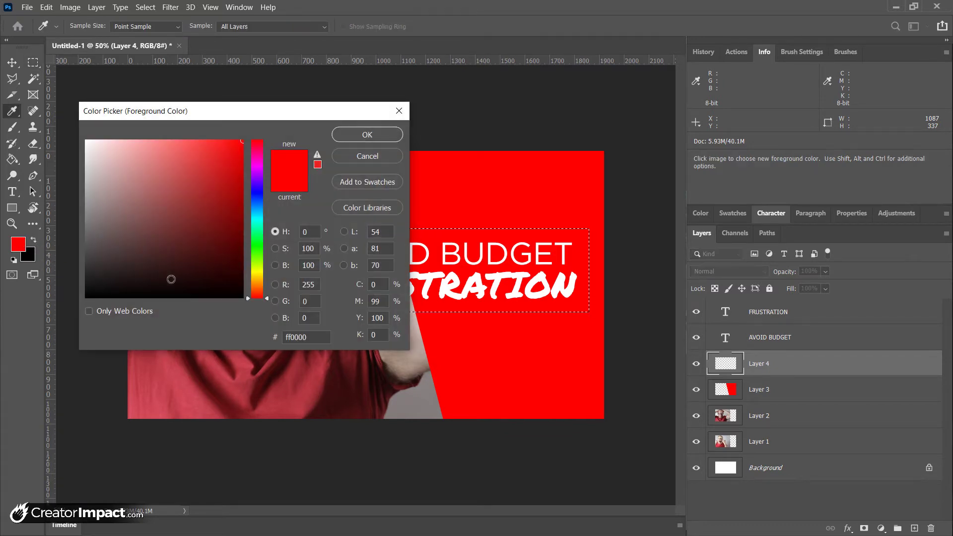
drag(170, 276, 259, 302)
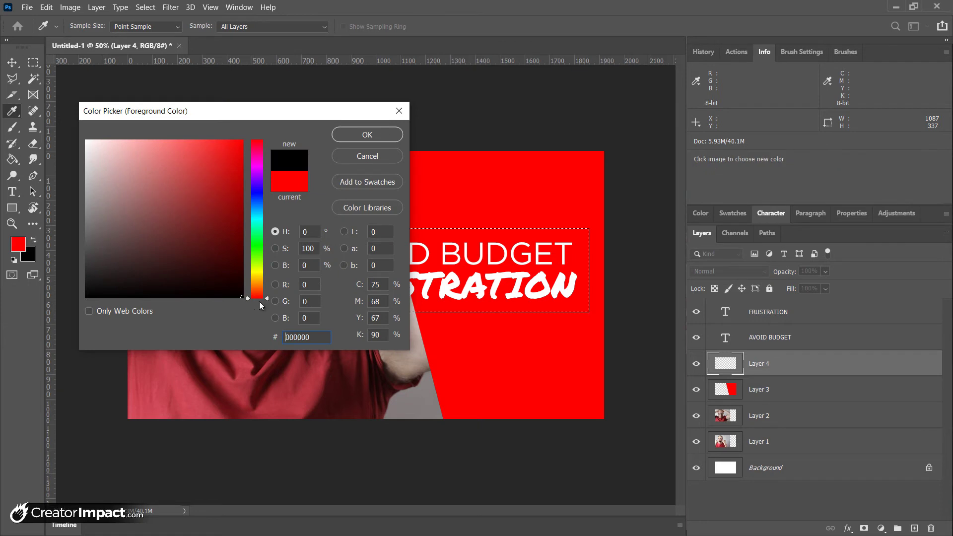
click(366, 135)
click(12, 160)
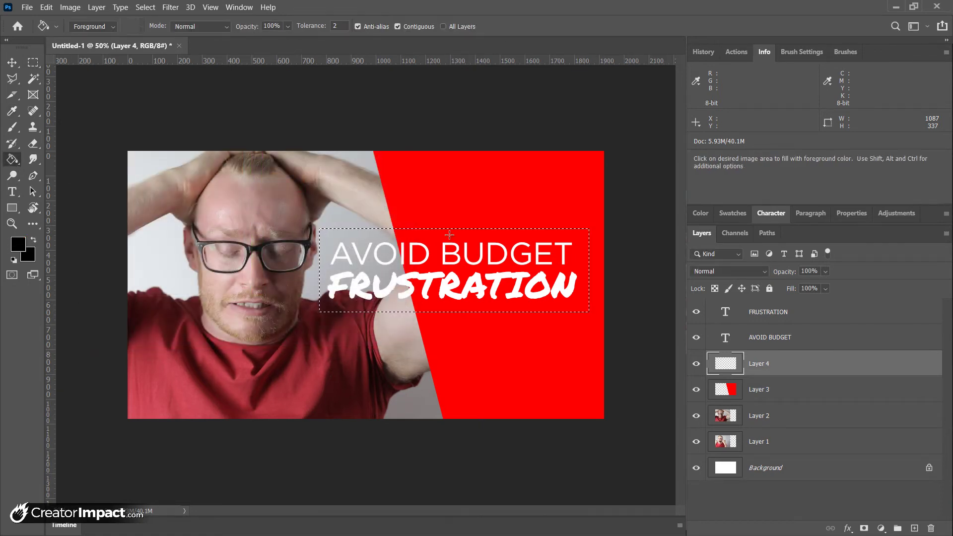
click(538, 270)
key(ctrl+d)
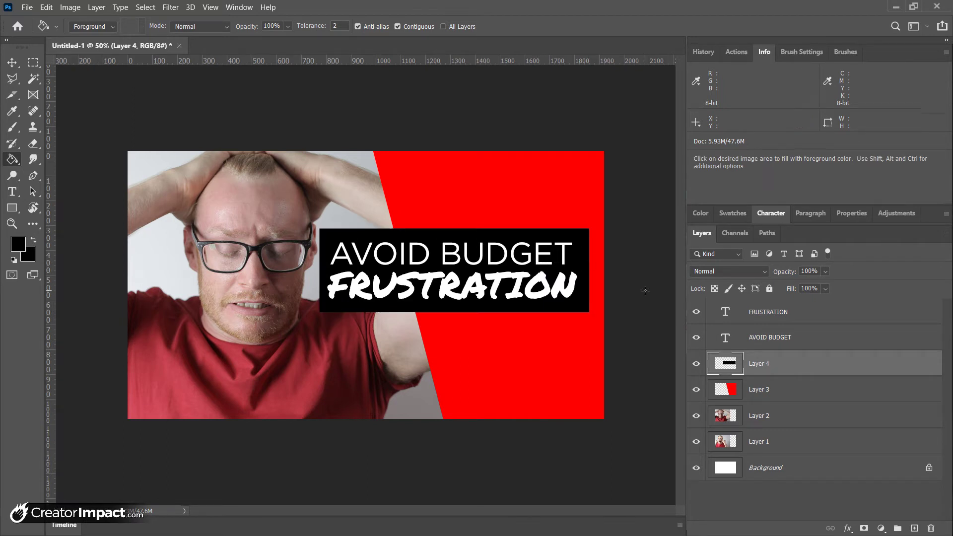
- Set the colour of the FRUSTRATION text to bright yellow, about RGB 240, 255, 0
click(782, 313)
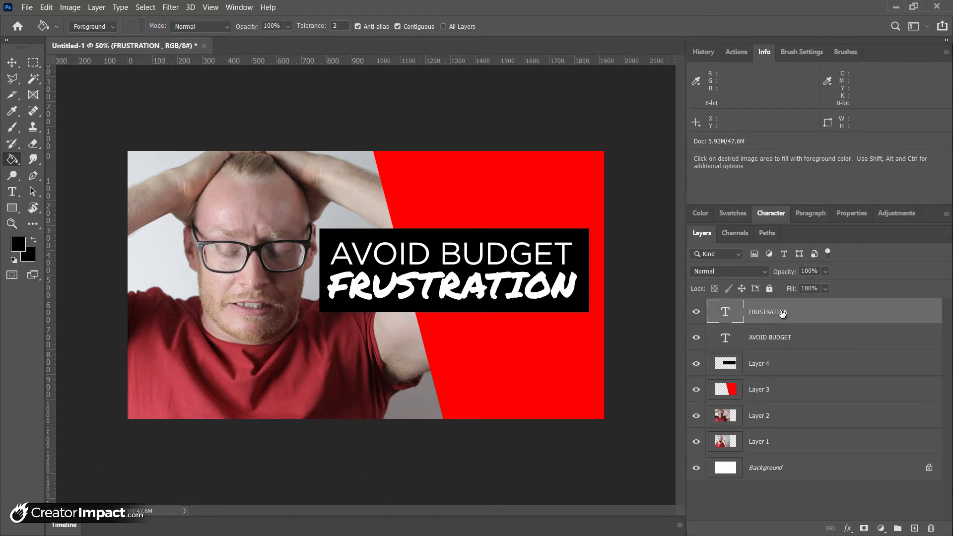
click(22, 192)
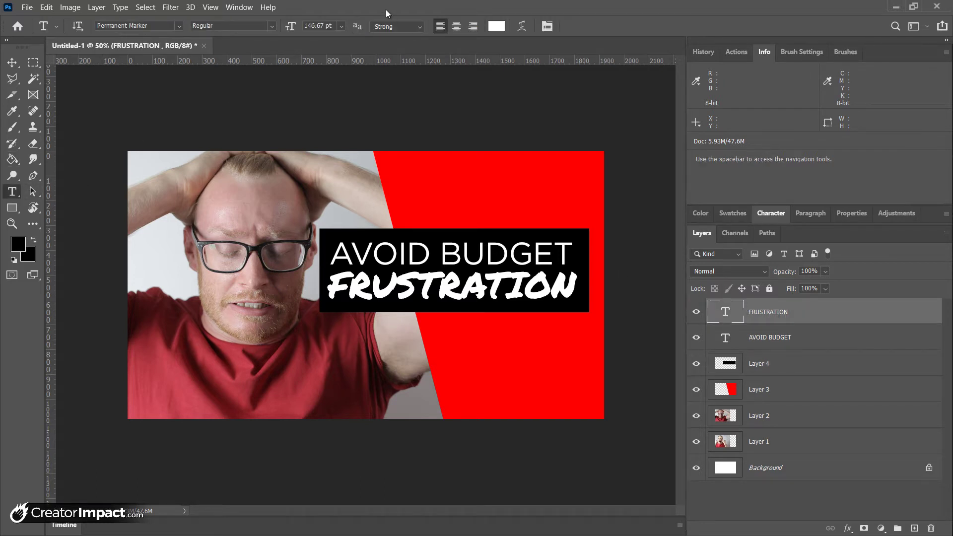
click(496, 27)
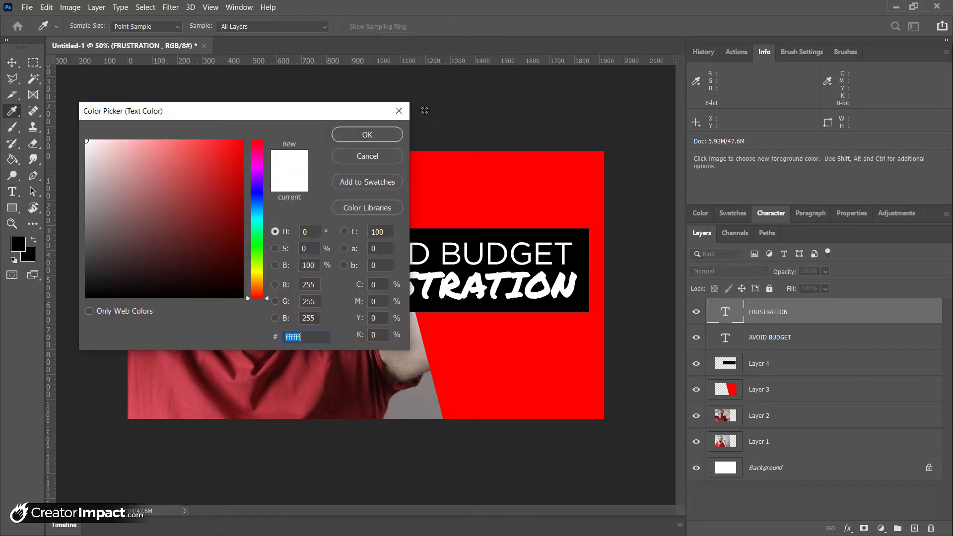
click(257, 269)
click(362, 135)
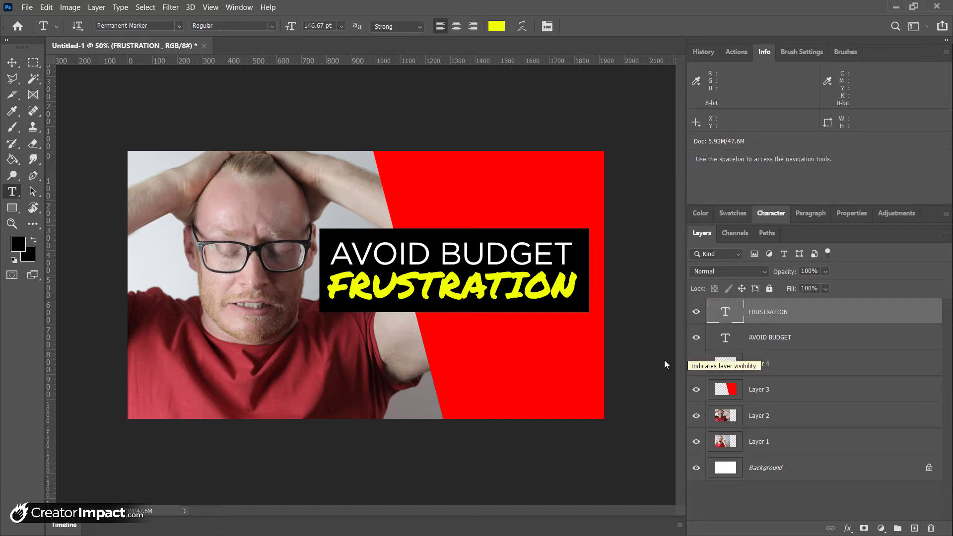
- Duplicate the black rectangle layer and rotate the copy a few degrees clockwise behind the headline text
click(831, 366)
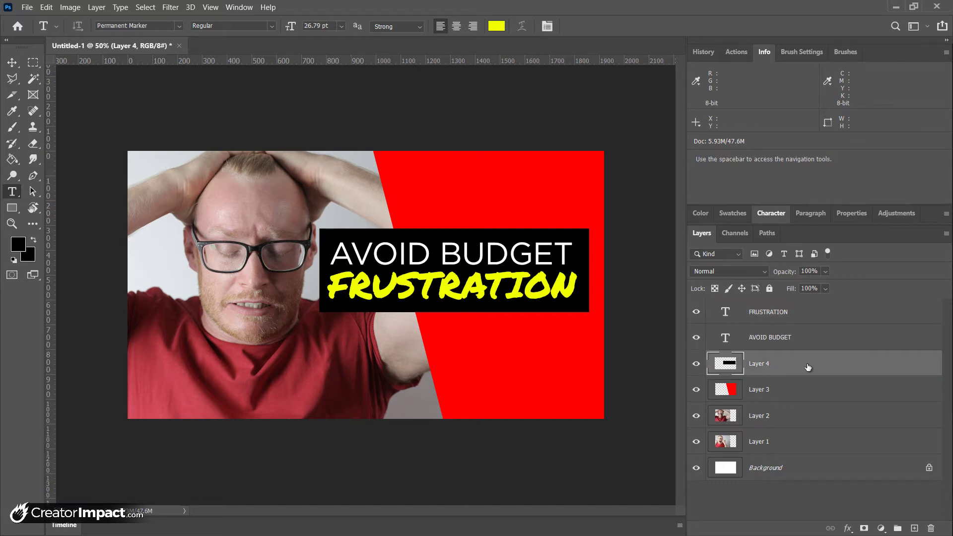
drag(790, 366, 914, 528)
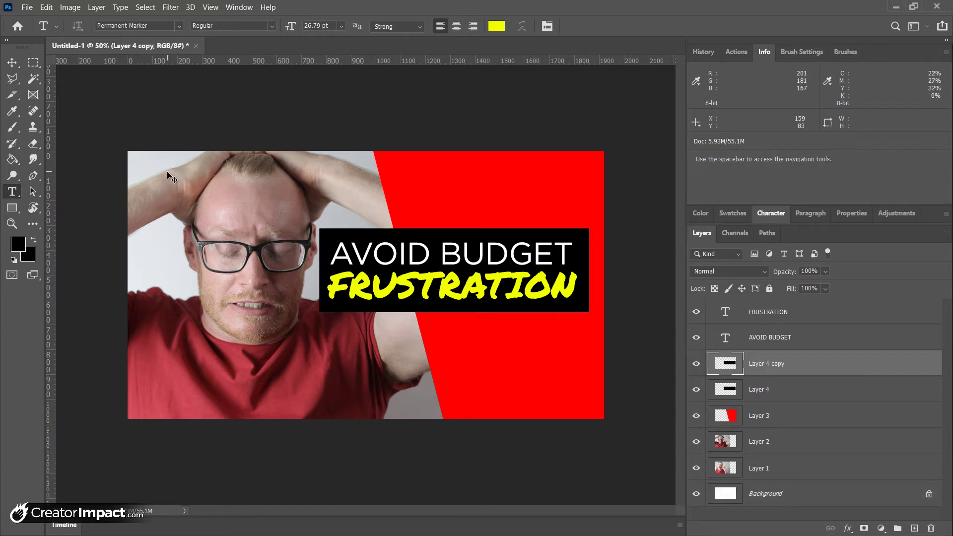
key(ctrl+t)
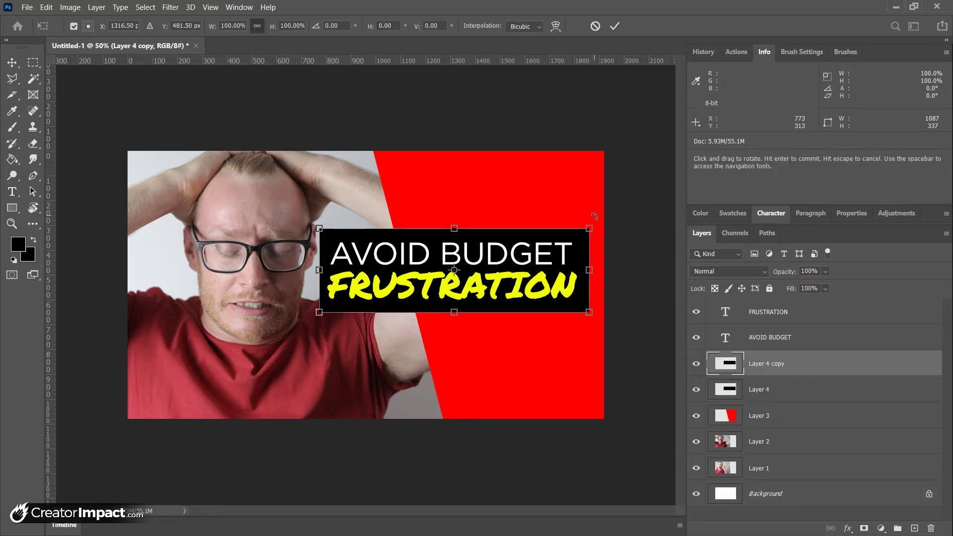
drag(597, 219, 599, 224)
key(Return)
key(t)
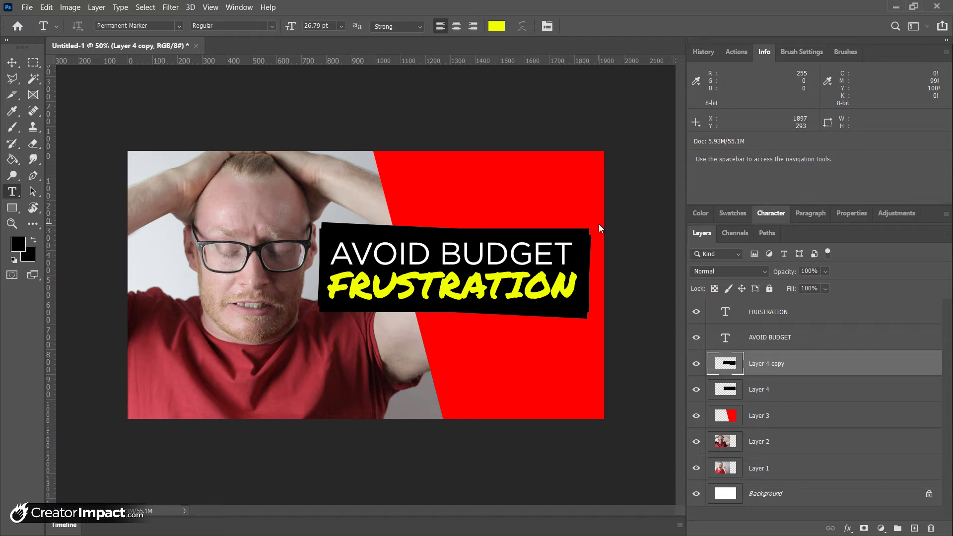
- Invert the rotated rectangle copy to white and move its layer below the black rectangle layer
key(ctrl)
key(ctrl+i)
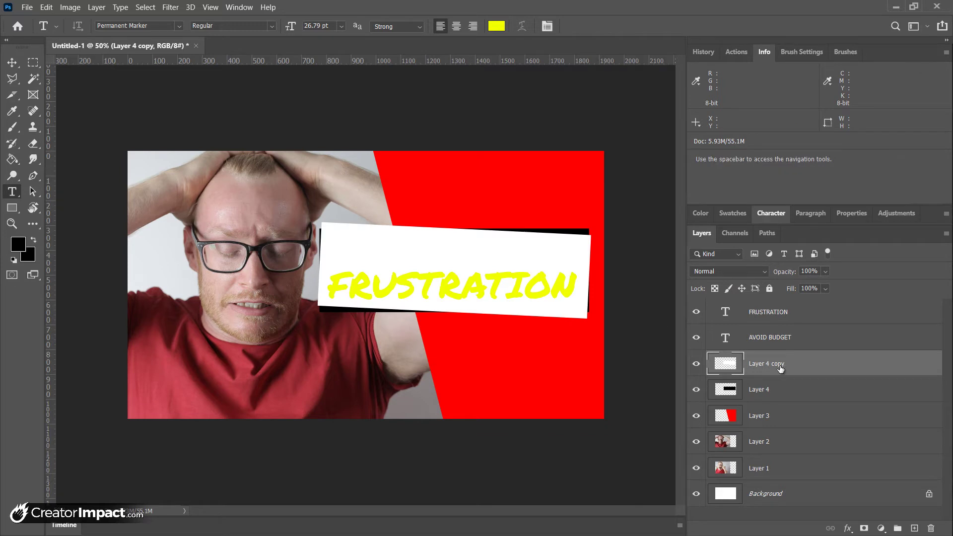
drag(779, 365, 774, 399)
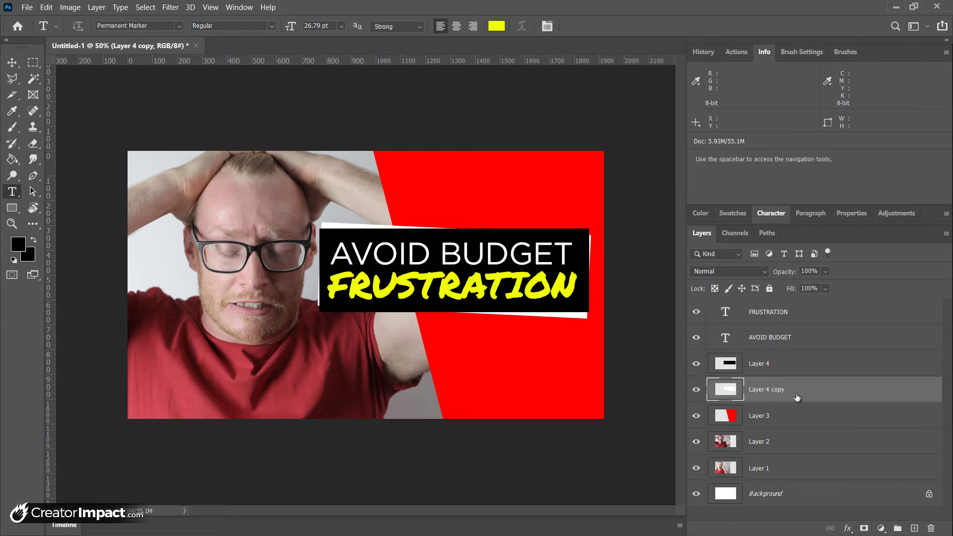
- Rotate both text lines and both rectangles together a few degrees clockwise and reposition the banner across the photo and red panel
shift+click(787, 320)
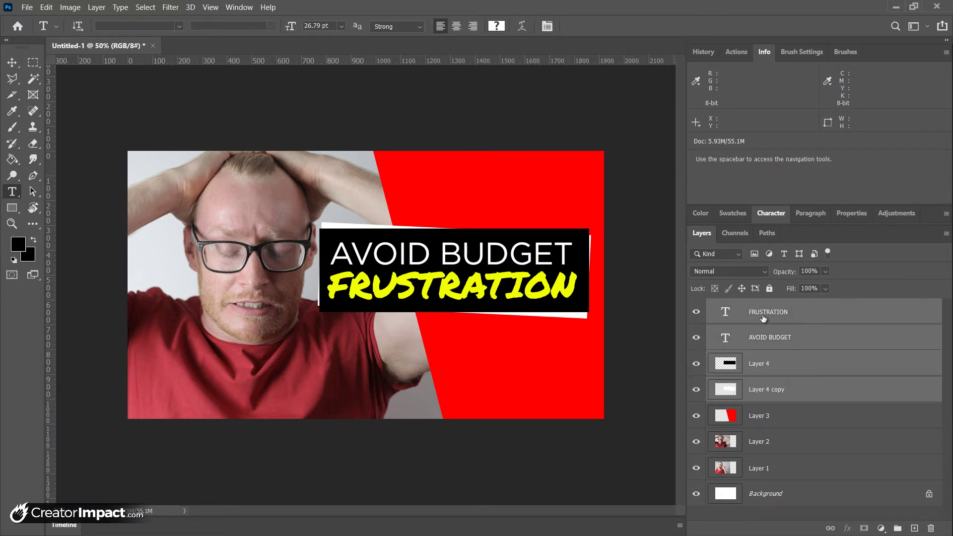
mouse_move(443, 284)
mouse_down()
mouse_move(429, 285)
mouse_move(429, 341)
mouse_move(469, 306)
mouse_move(437, 295)
mouse_up()
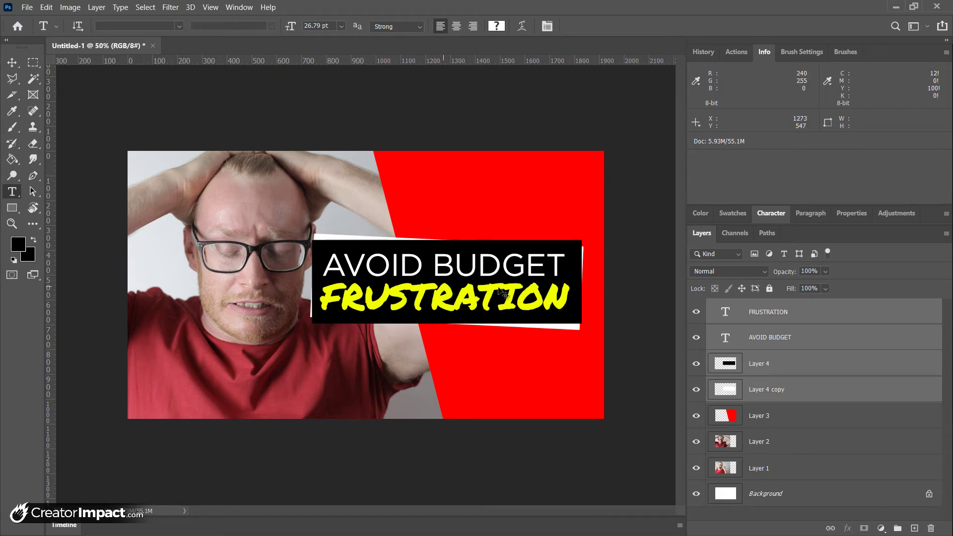
key(ctrl+t)
drag(602, 224, 598, 242)
key(Return)
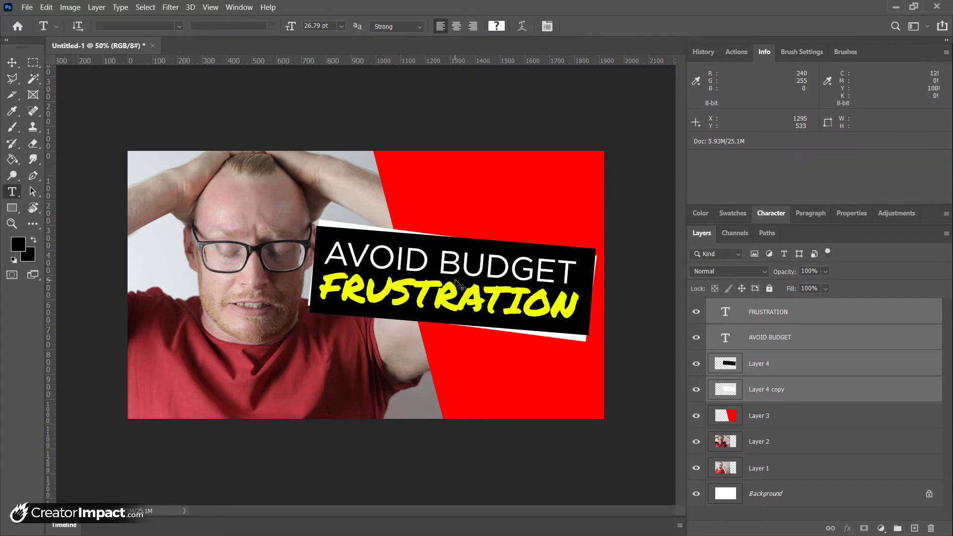
drag(456, 283, 461, 279)
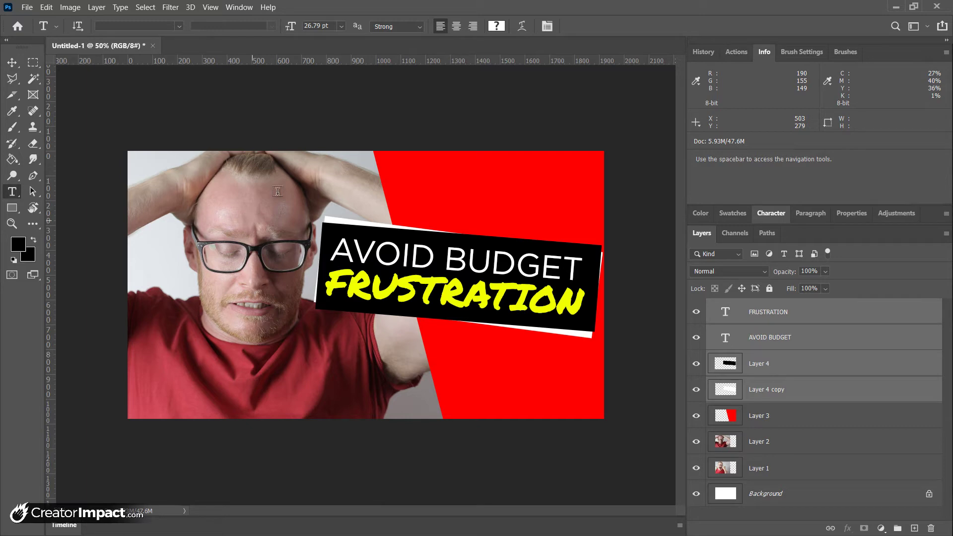
- Set the Save for Web export to JPEG at quality 49, check the preview, and keep the settings without saving an image
click(28, 6)
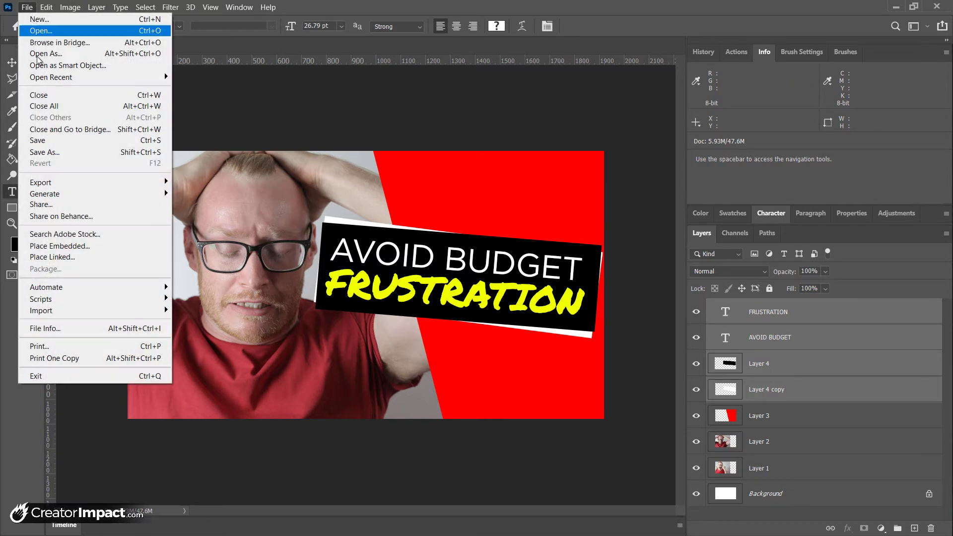
mouse_move(52, 185)
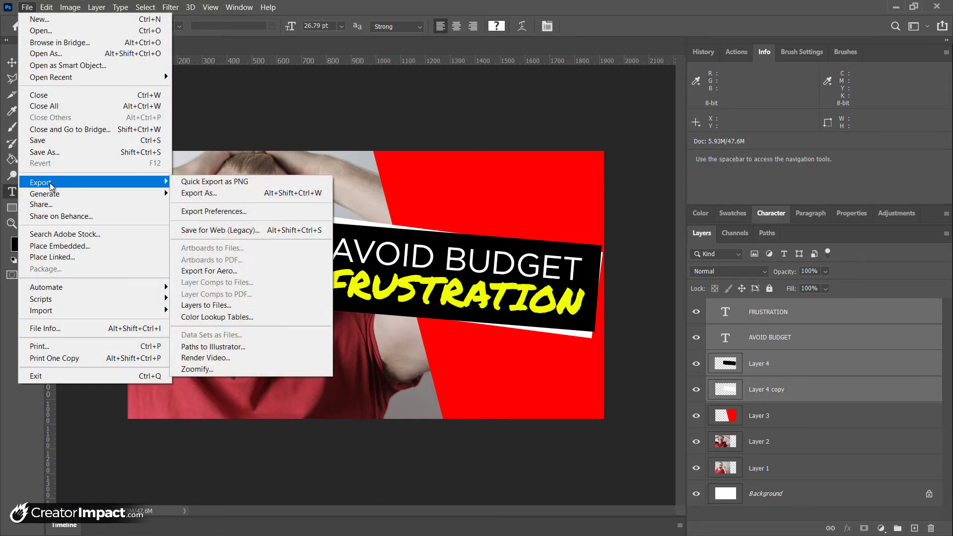
click(231, 231)
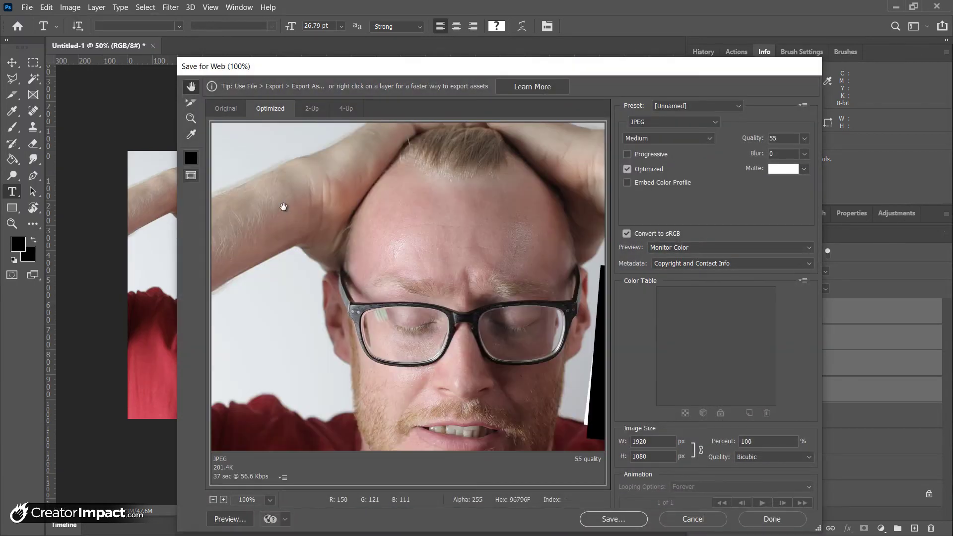
click(674, 123)
click(674, 124)
click(804, 138)
drag(777, 155, 773, 155)
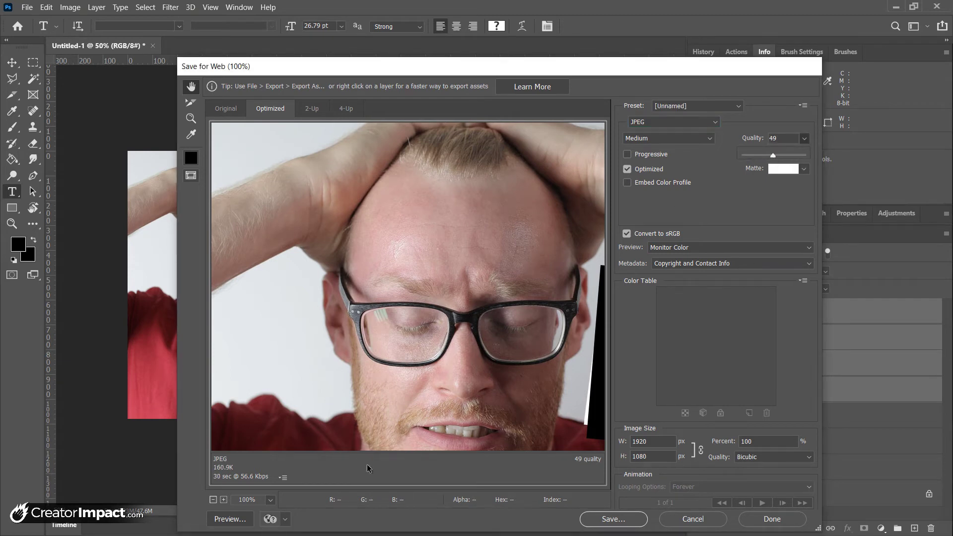
drag(461, 272, 408, 198)
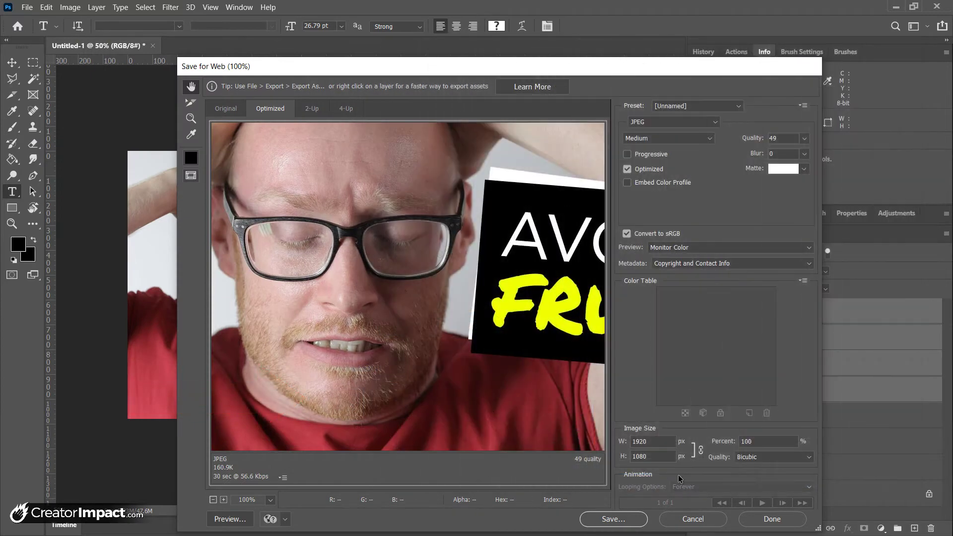
click(777, 525)
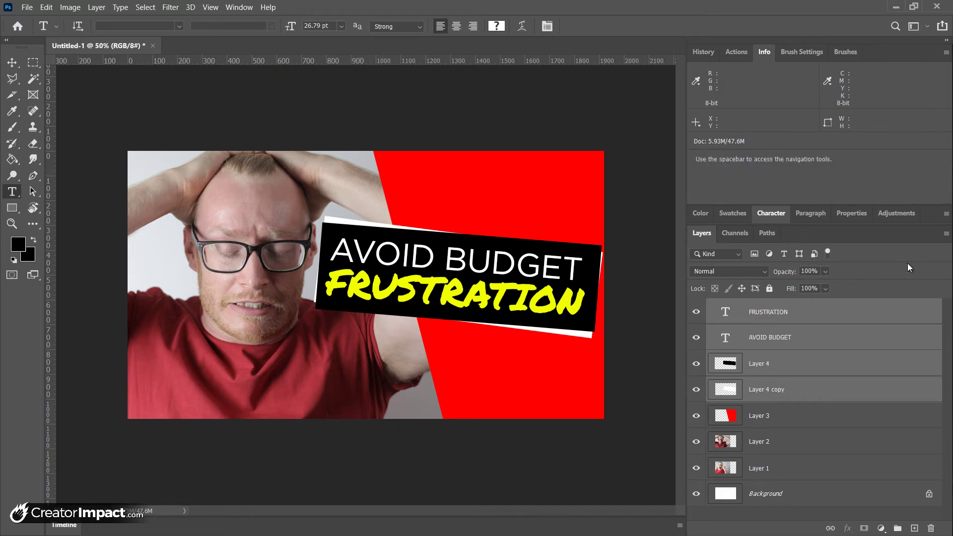
- Group the two text lines and both banner rectangles and name the group TITLE
key(ctrl+g)
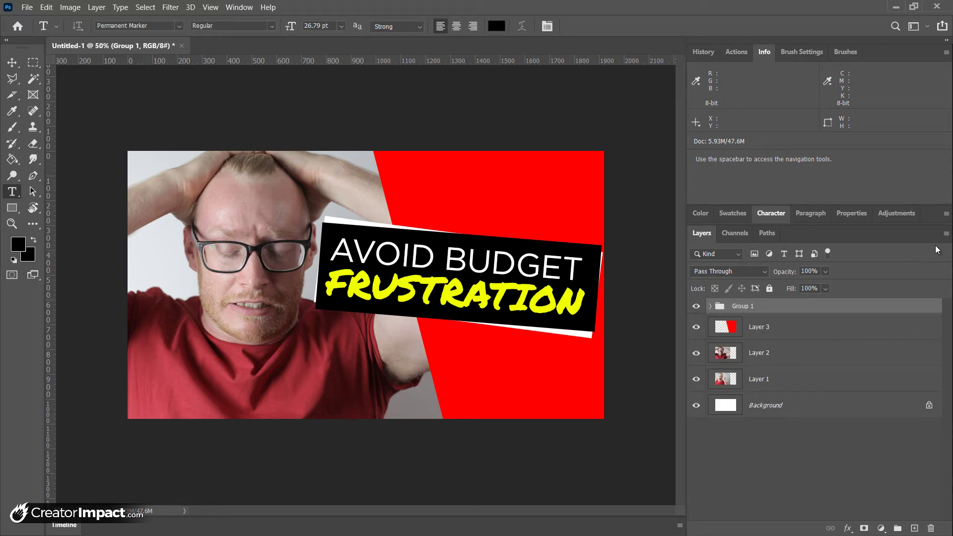
double_click(752, 307)
text(TITLE)
key(Return)
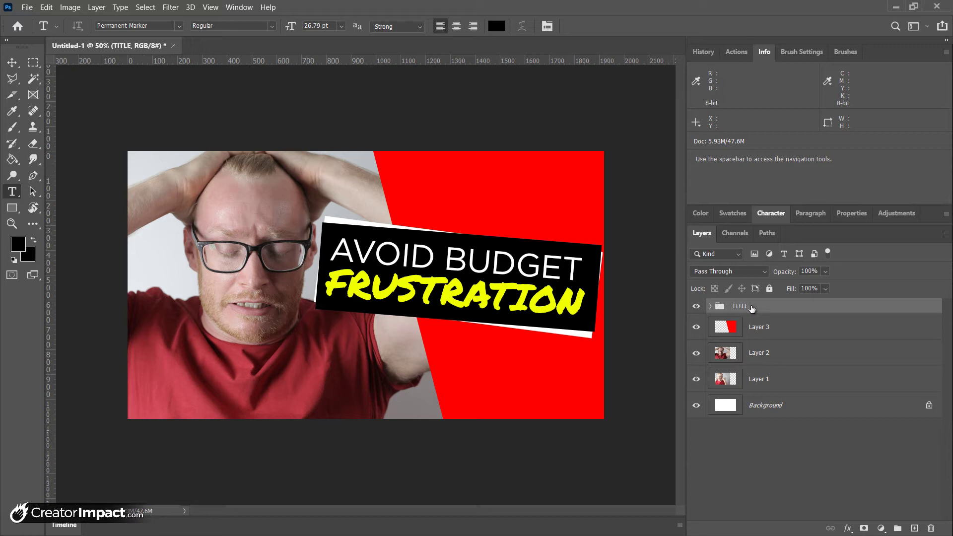
double_click(744, 306)
key(Return)
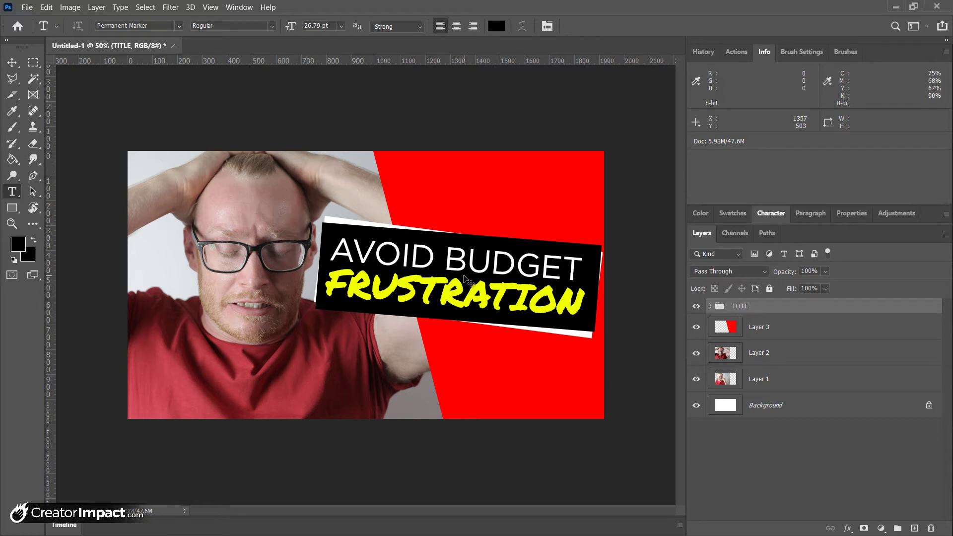
- Move the TITLE group to the lower middle of the canvas, scale it down slightly and rotate it counterclockwise so it slants upward
drag(464, 280, 431, 346)
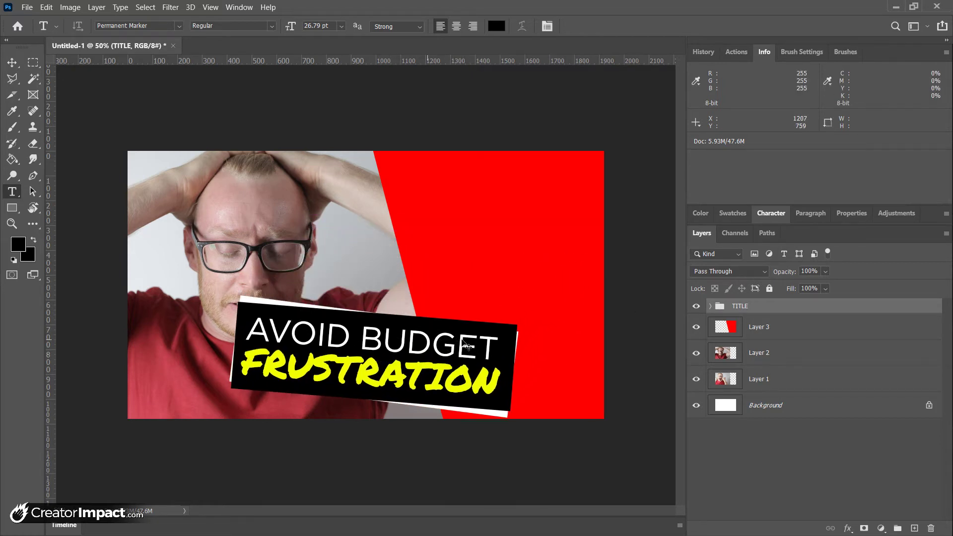
key(ctrl+t)
drag(553, 308, 488, 283)
key(Return)
key(t)
drag(437, 373, 450, 372)
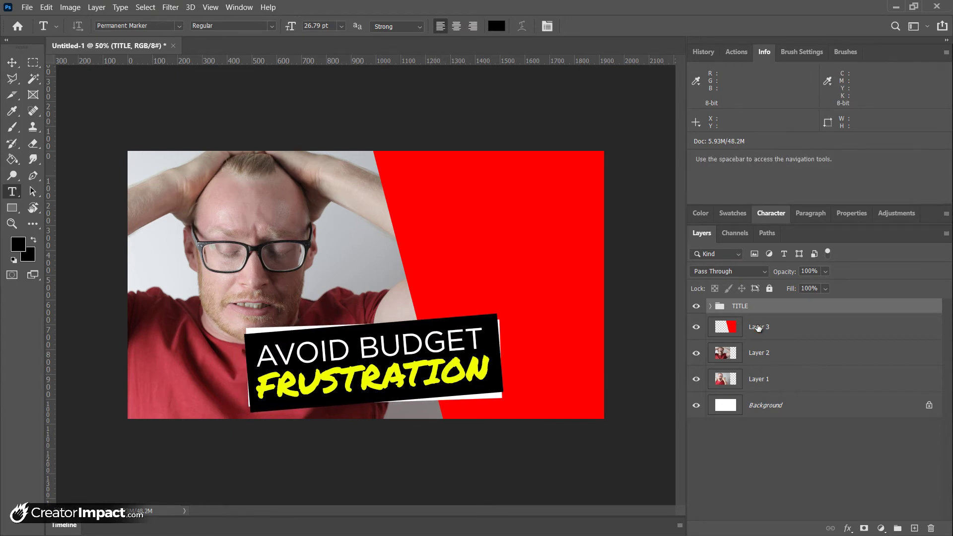
- Hide the red panel layer and place a vertical guide at the horizontal centre of the canvas
click(698, 328)
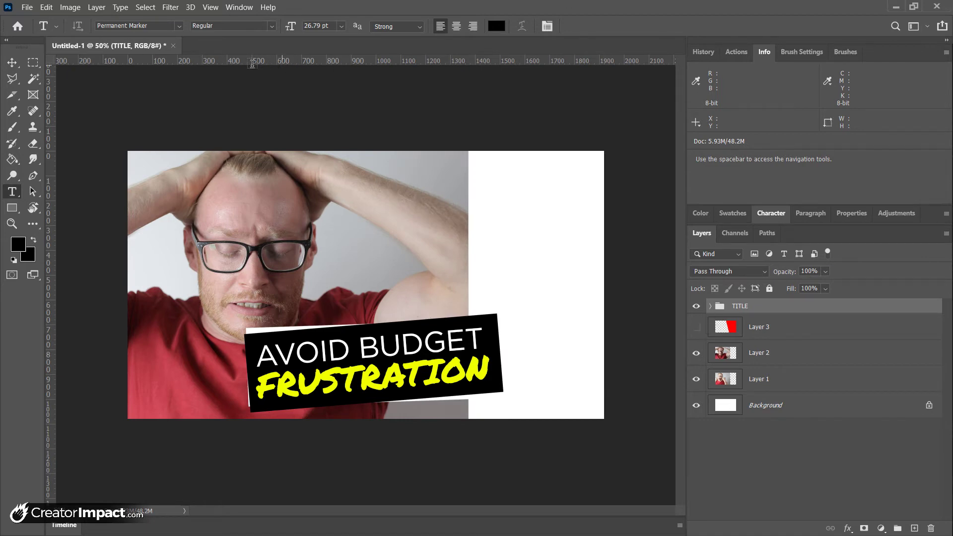
click(211, 8)
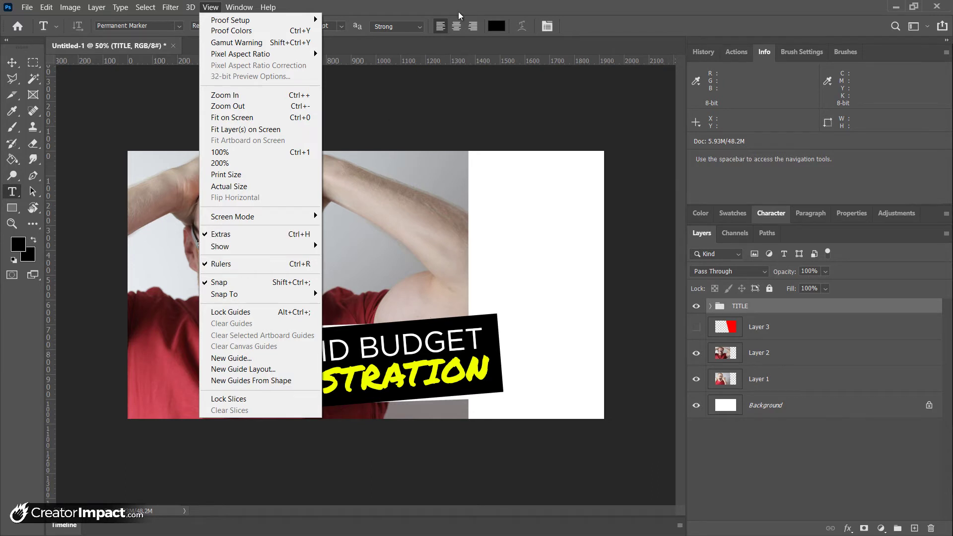
click(613, 10)
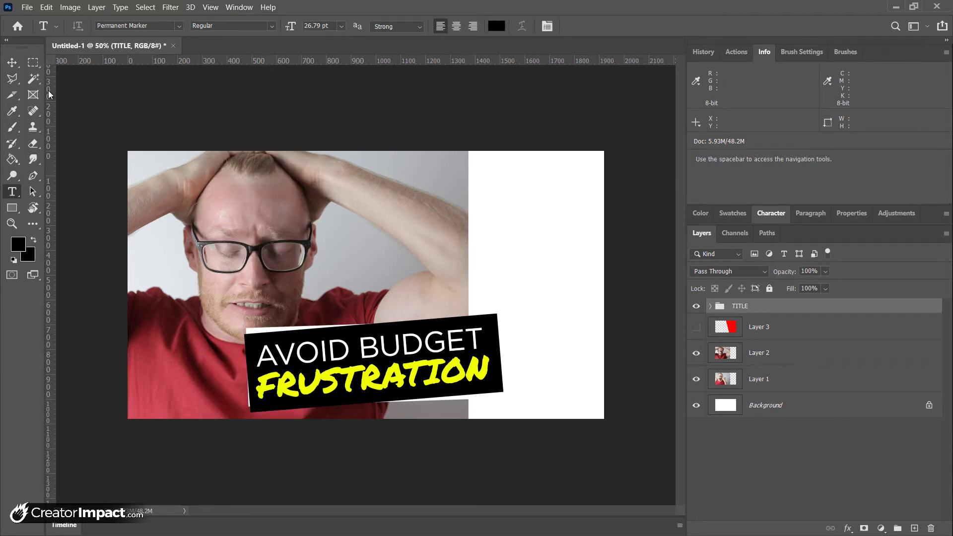
drag(50, 91, 608, 78)
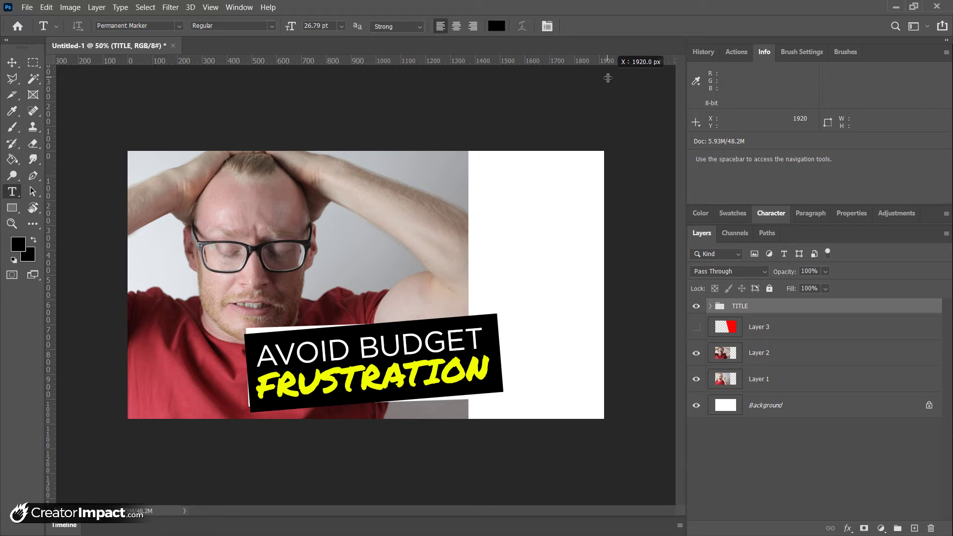
drag(594, 79, 367, 181)
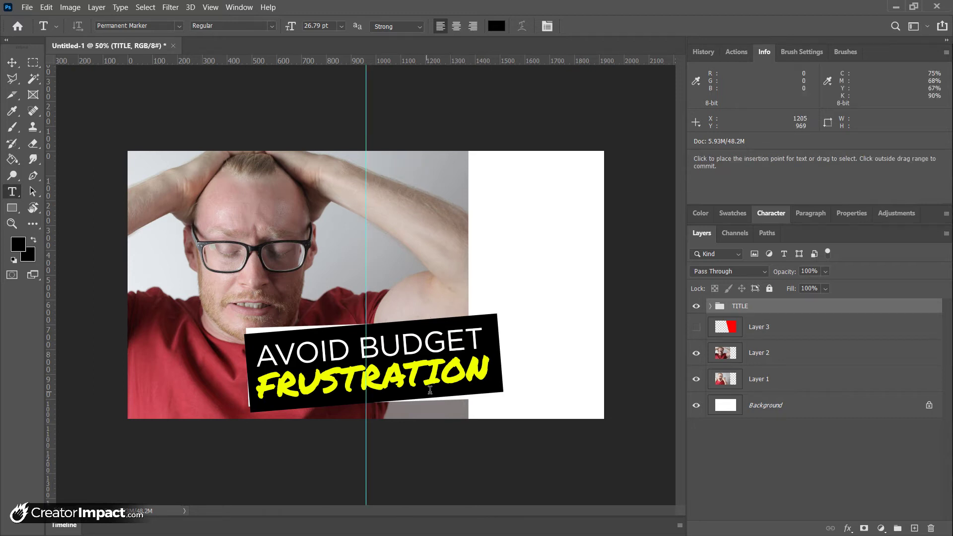
- Scale down the upset man photo on Layer 2 and position it so he sits within the left half
click(791, 357)
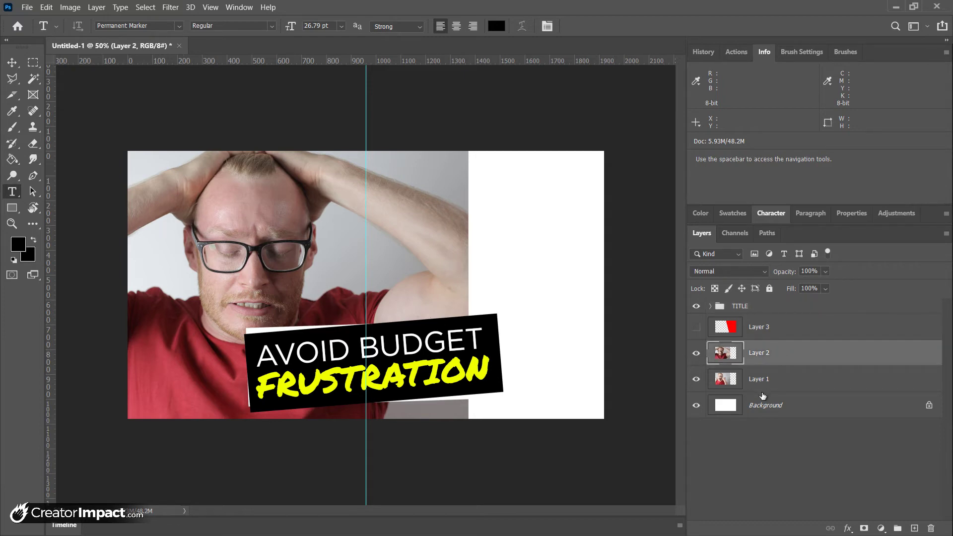
click(763, 382)
click(766, 353)
key(ctrl+t)
drag(467, 441, 409, 398)
drag(256, 266, 258, 289)
key(Return)
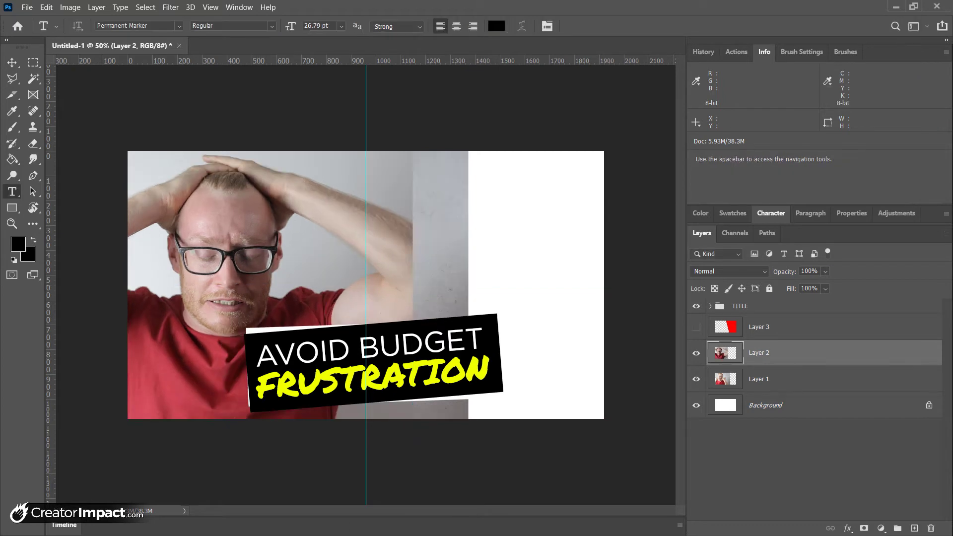
- Move the excited man photo on Layer 1 to the right half of the canvas and scale it down so both fists show
click(727, 382)
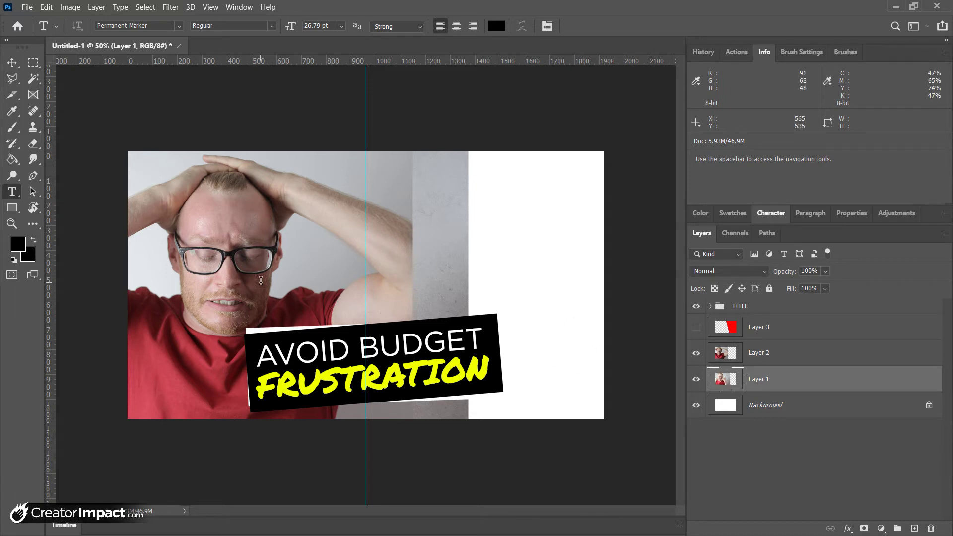
drag(293, 288, 640, 277)
drag(517, 276, 555, 274)
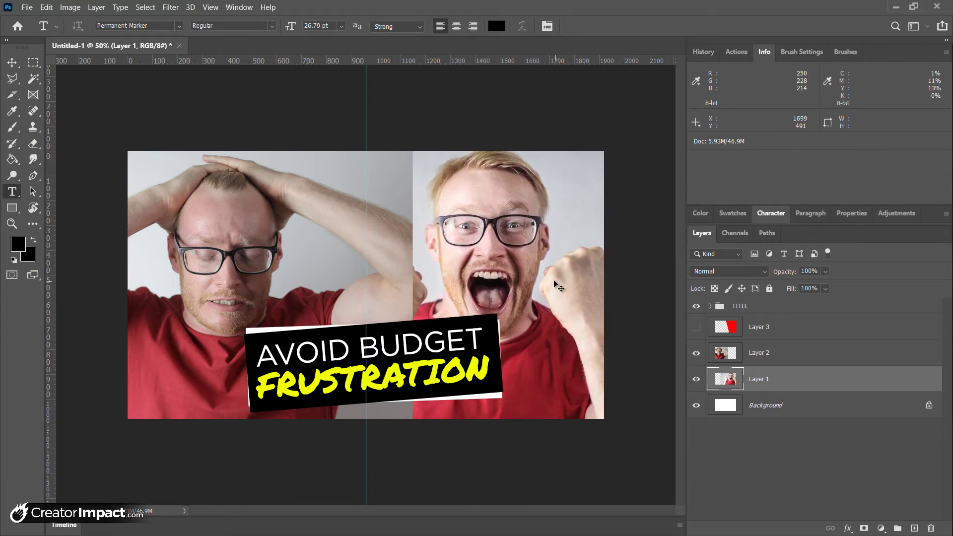
key(ctrl+t)
drag(260, 122, 304, 157)
drag(532, 288, 512, 267)
key(Return)
key(t)
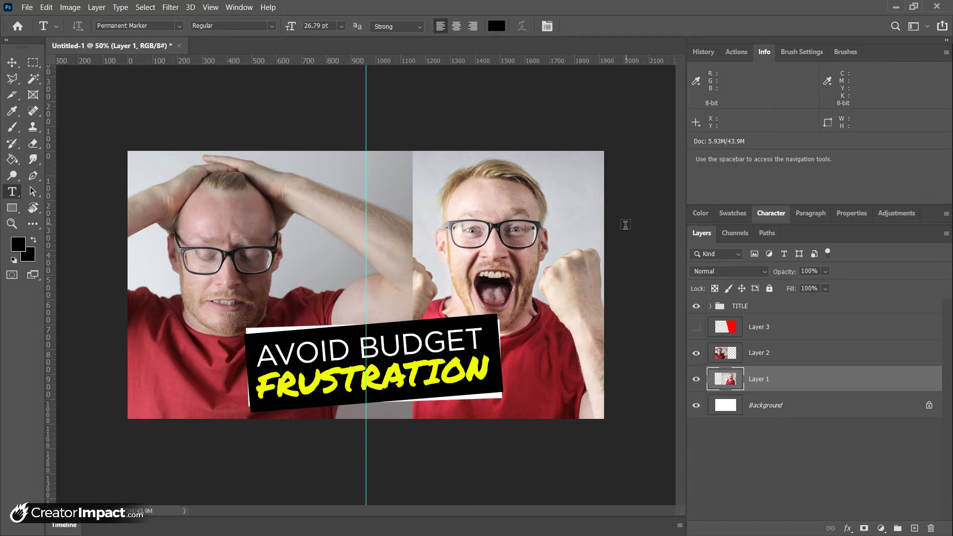
- Select the 960 × 1080 px left half up to the guide and mask Layer 2 to it
click(33, 62)
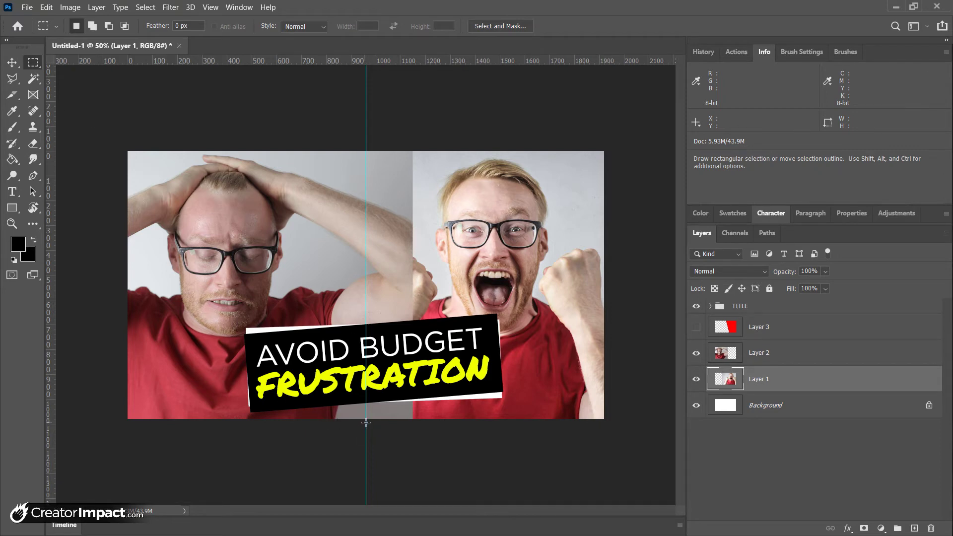
drag(127, 141, 365, 421)
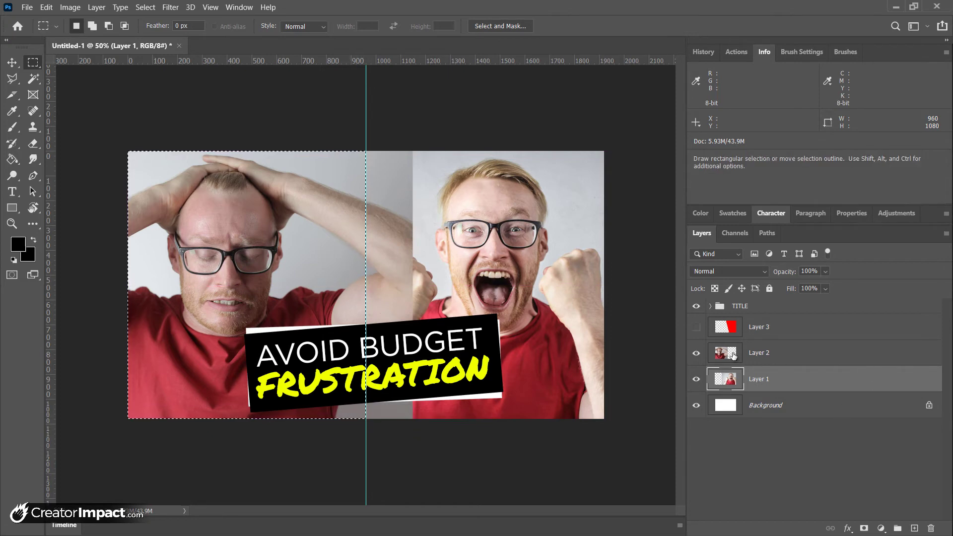
click(733, 353)
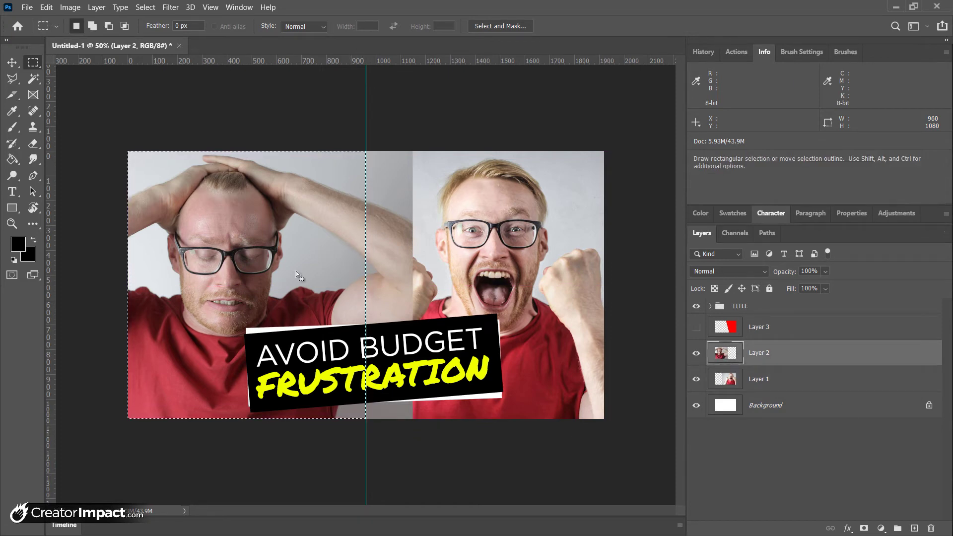
click(864, 529)
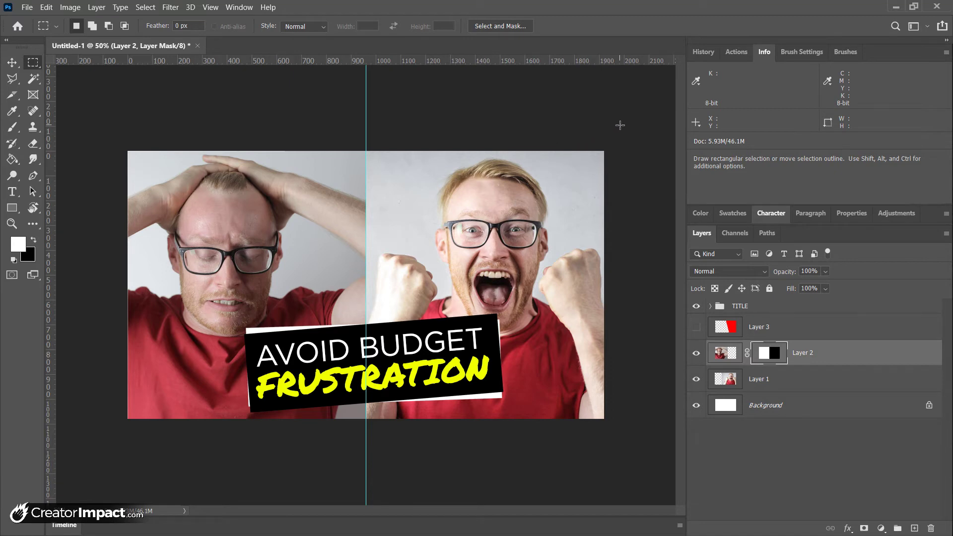
- Select the 960 × 1080 px right half from the guide and mask Layer 1 to it
drag(603, 151, 367, 425)
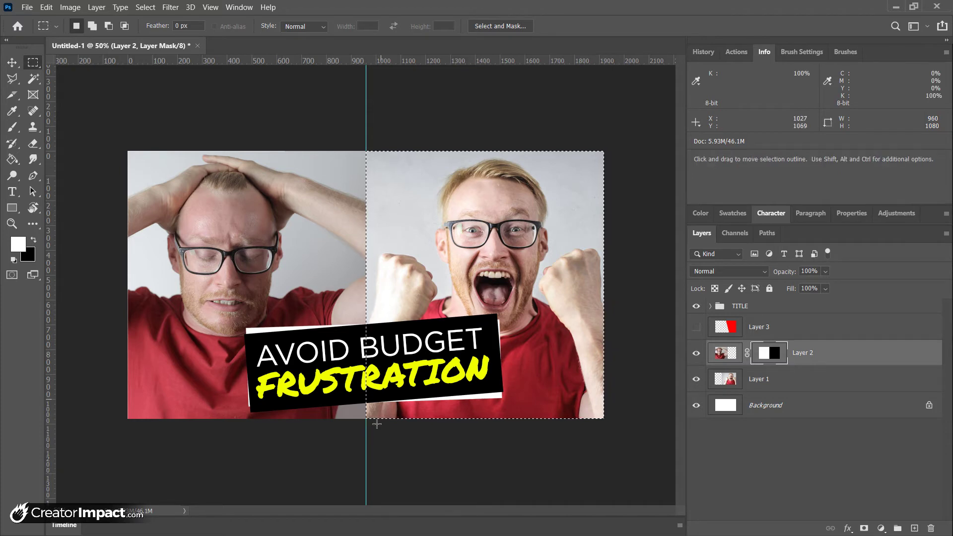
click(722, 379)
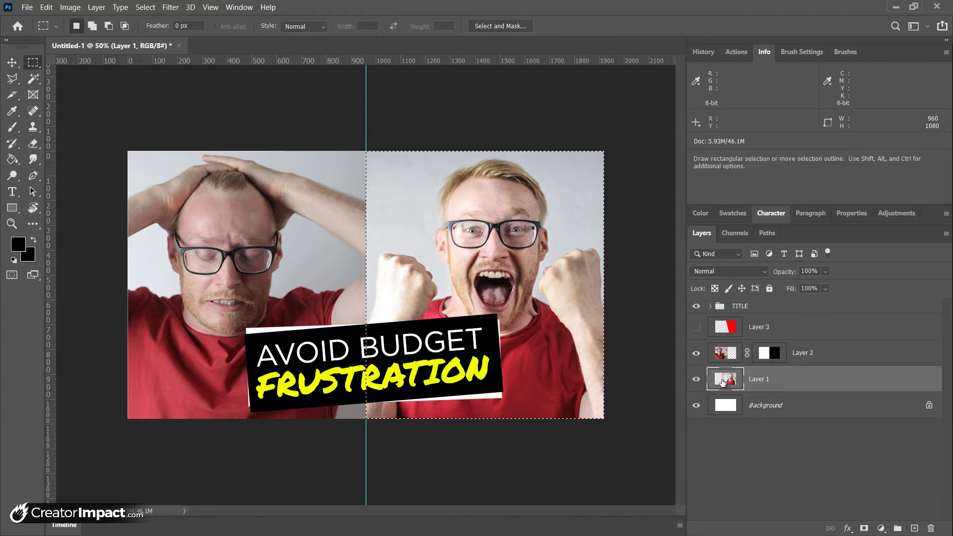
click(864, 529)
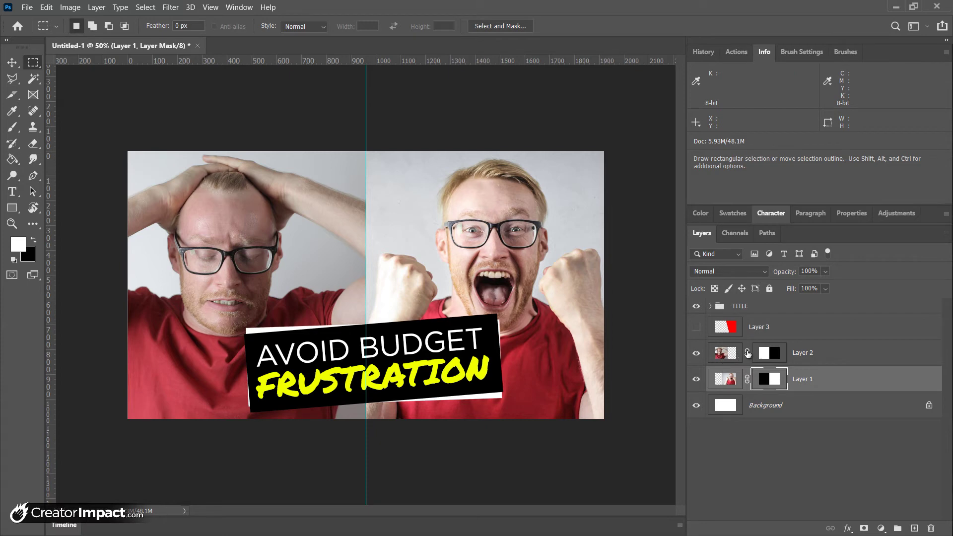
- Unlink the masks from Layer 2 and Layer 1 and shift the upset man photo slightly right inside its mask
click(720, 355)
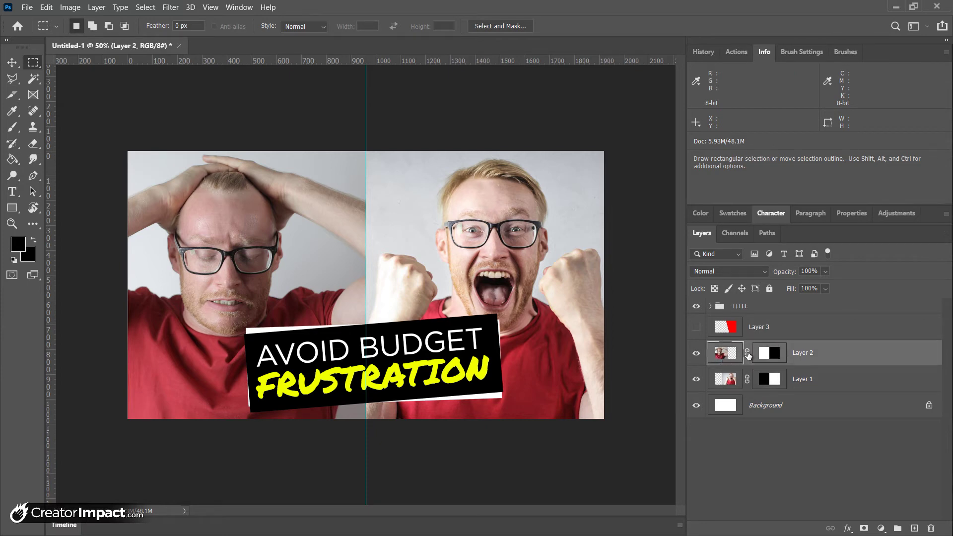
click(747, 353)
click(747, 379)
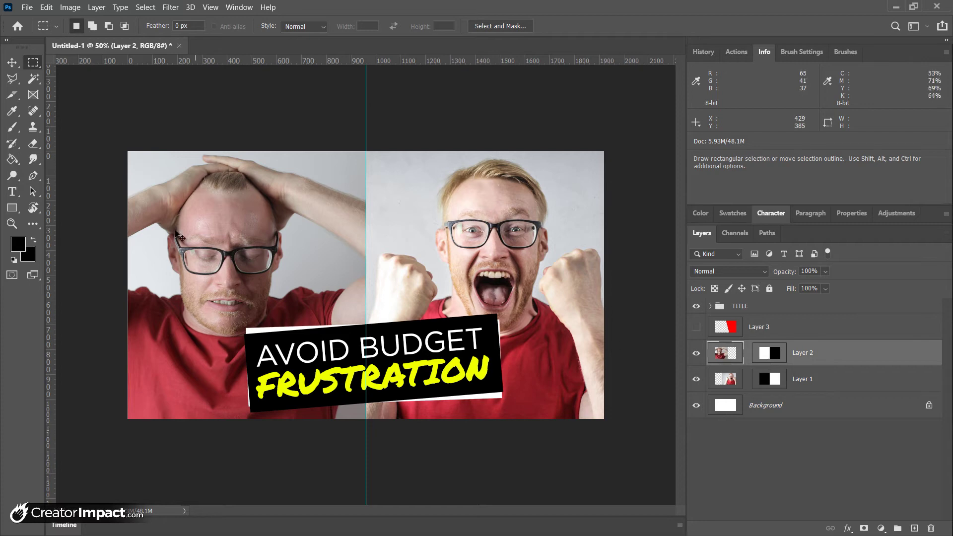
drag(209, 243, 219, 243)
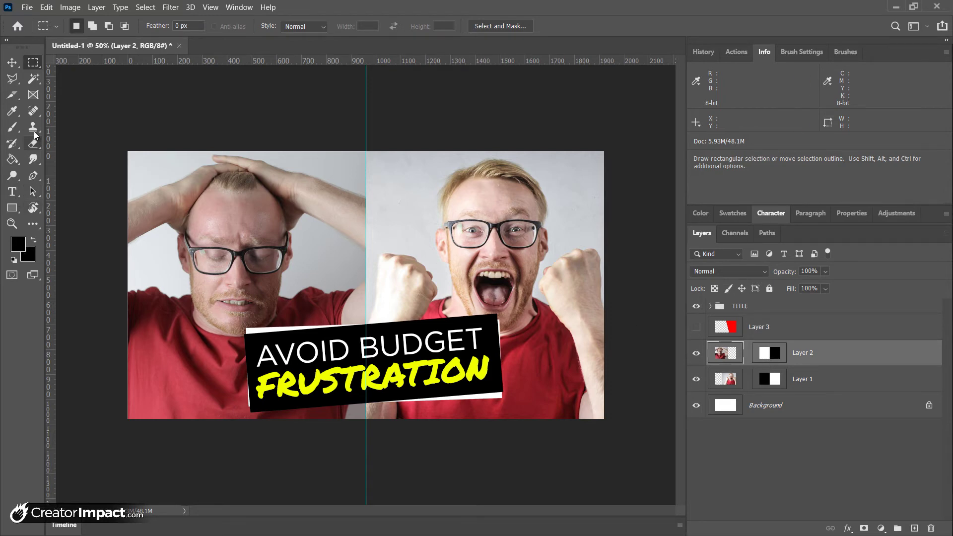
- Brush white strokes on Layer 2's mask beyond the centre guide to reveal parts of the upset man photo over the right half
click(12, 127)
mouse_move(387, 248)
mouse_down()
mouse_move(228, 275)
mouse_move(231, 233)
mouse_move(261, 239)
mouse_up()
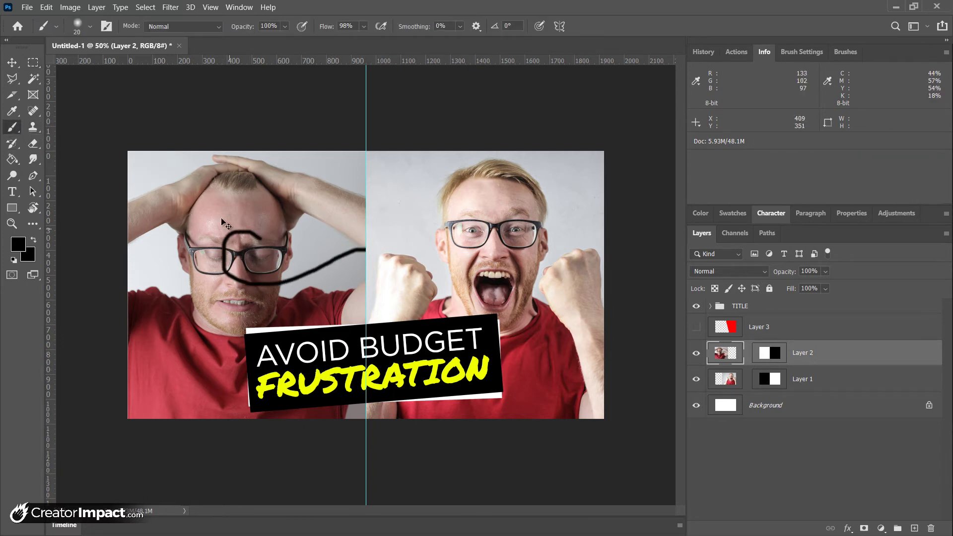
key(ctrl+z)
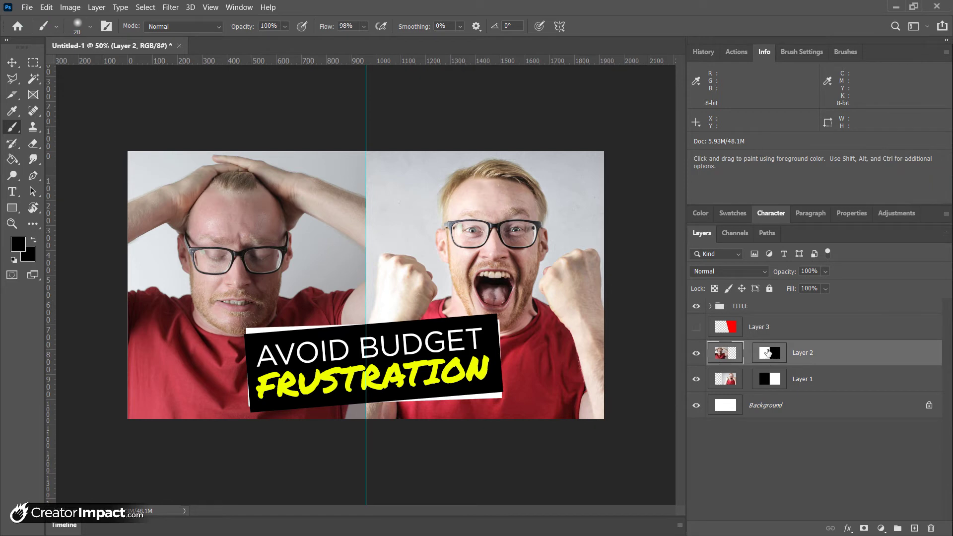
click(768, 355)
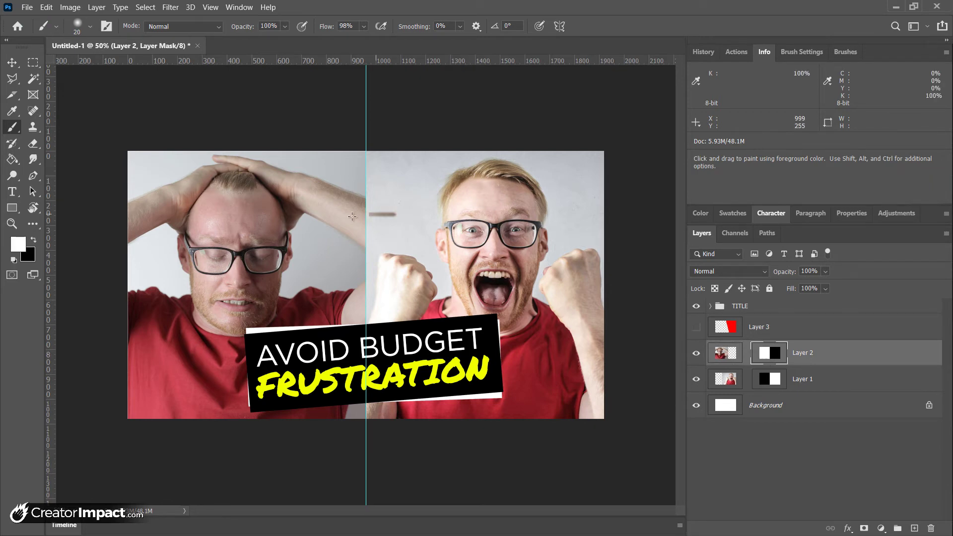
mouse_move(367, 218)
mouse_down()
mouse_move(421, 226)
mouse_move(371, 224)
mouse_move(392, 298)
mouse_move(331, 262)
mouse_up()
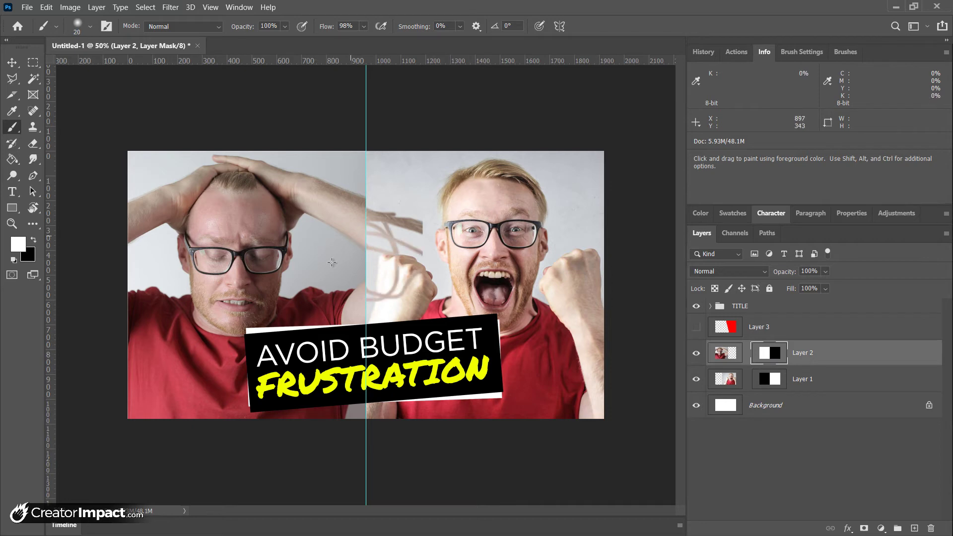
- Brush further white strokes on Layer 2's mask across the centre guide and undo all the white strokes
mouse_move(394, 283)
mouse_down()
mouse_move(419, 250)
mouse_move(377, 238)
mouse_move(382, 270)
mouse_move(362, 258)
mouse_up()
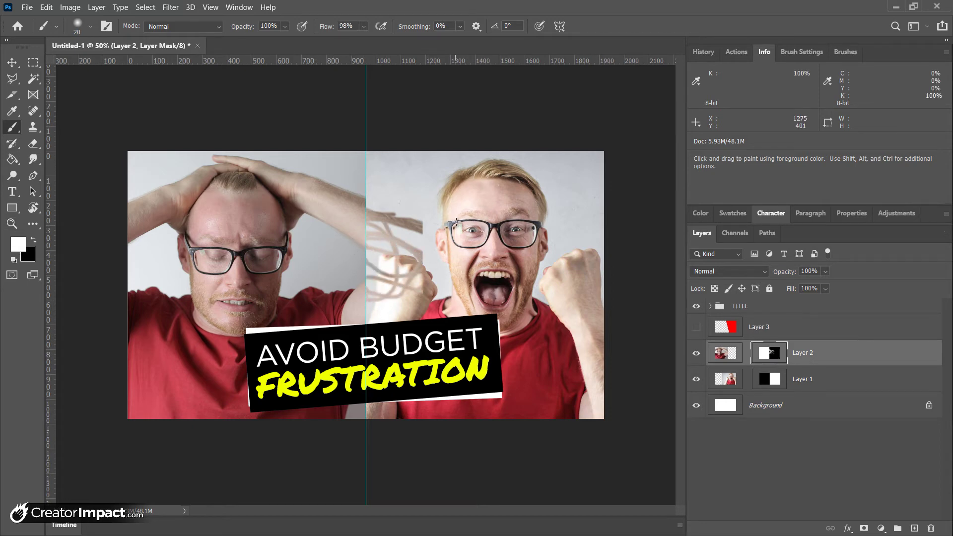
drag(412, 211, 364, 198)
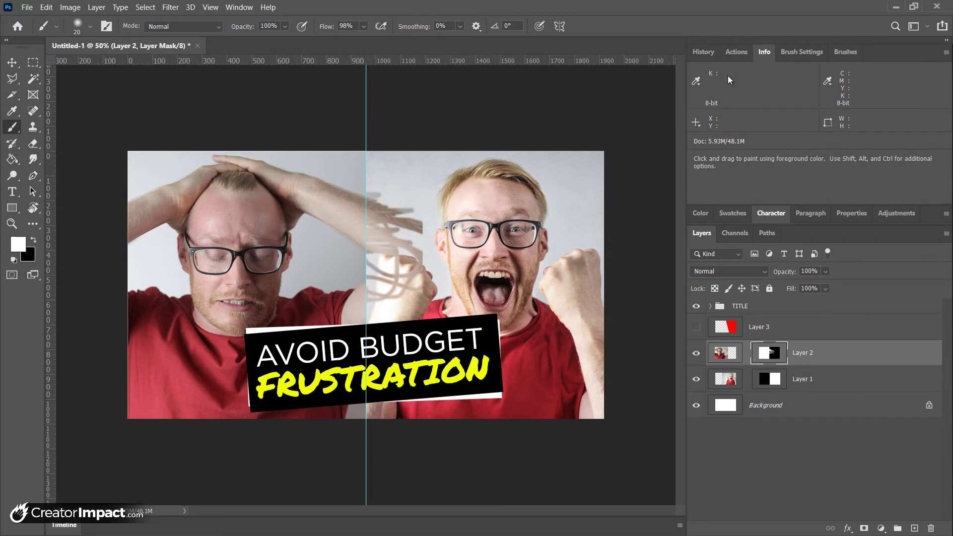
key(ctrl+z)
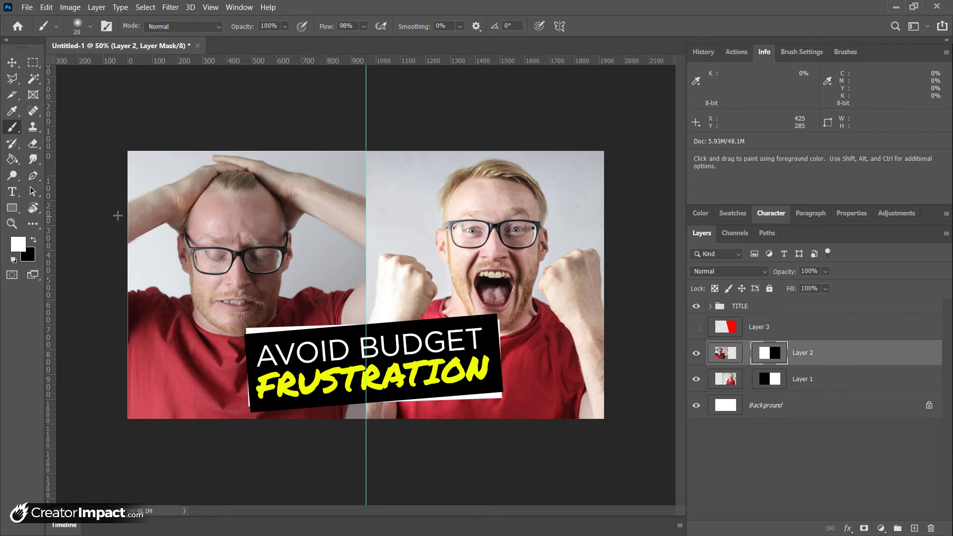
- Try hiding parts of the upset man photo with black brush strokes on Layer 2's mask, and undo them
click(33, 240)
mouse_move(354, 212)
mouse_down()
mouse_move(231, 250)
mouse_move(250, 283)
mouse_move(370, 302)
mouse_move(387, 315)
mouse_move(208, 319)
mouse_up()
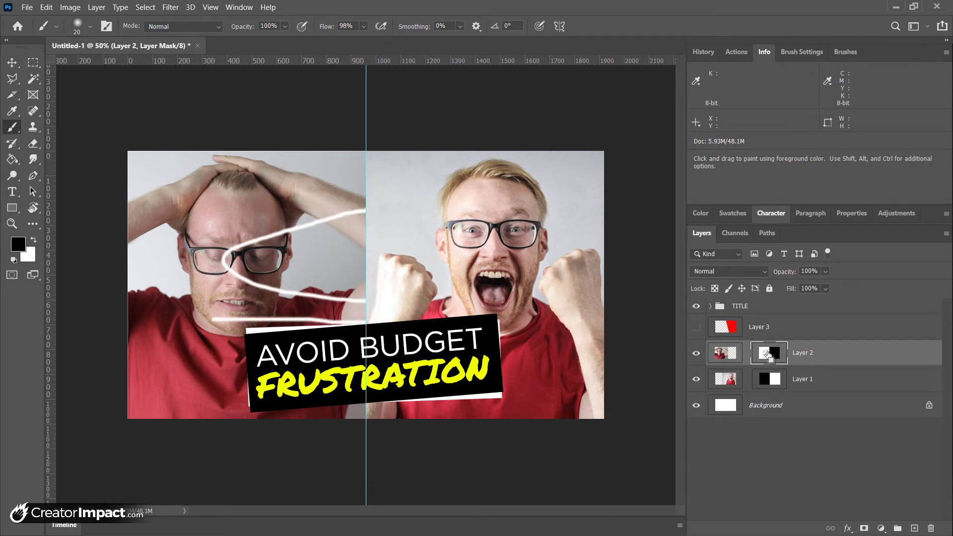
key(ctrl+z)
key(ctrl+z)
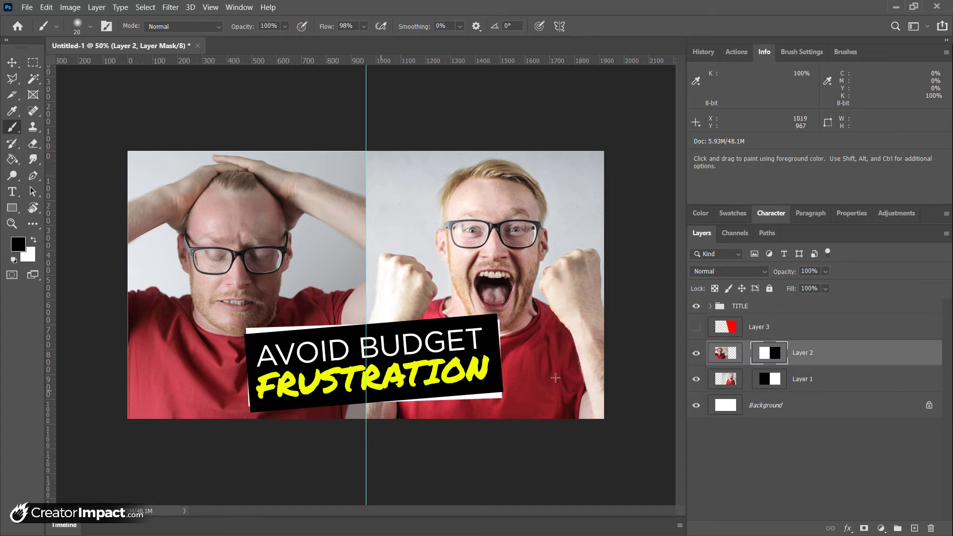
- Hide the TITLE group and add the text "before" in black Permanent Marker low on the upset man's shirt
click(697, 310)
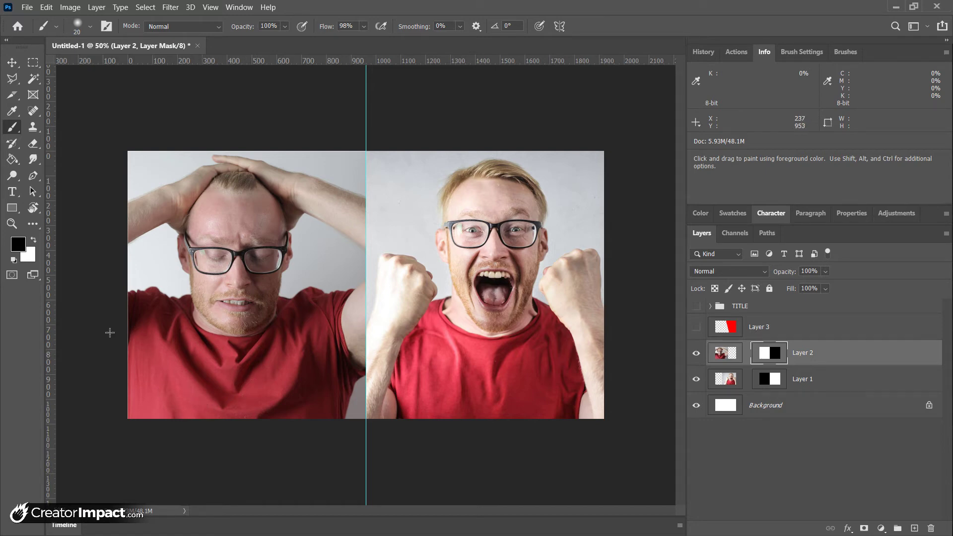
click(9, 195)
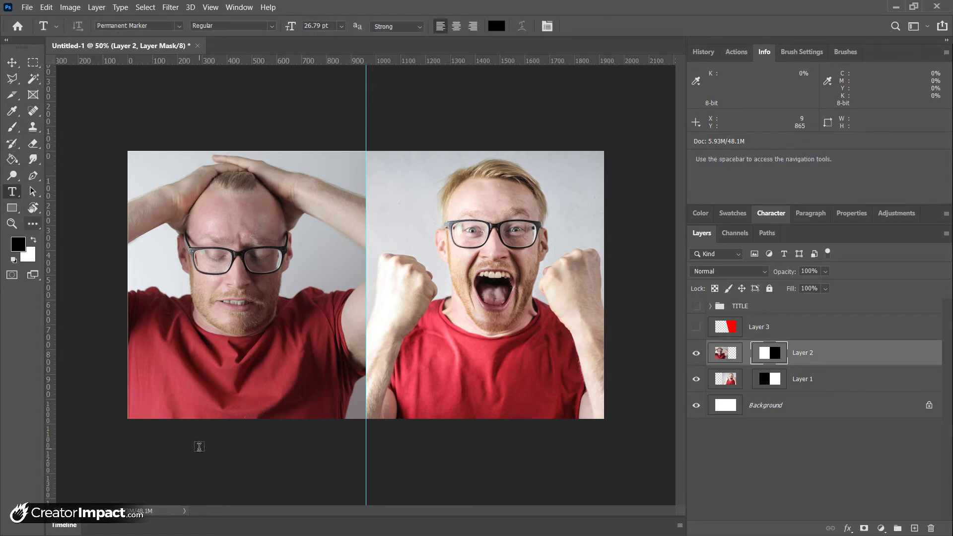
click(171, 402)
text(before)
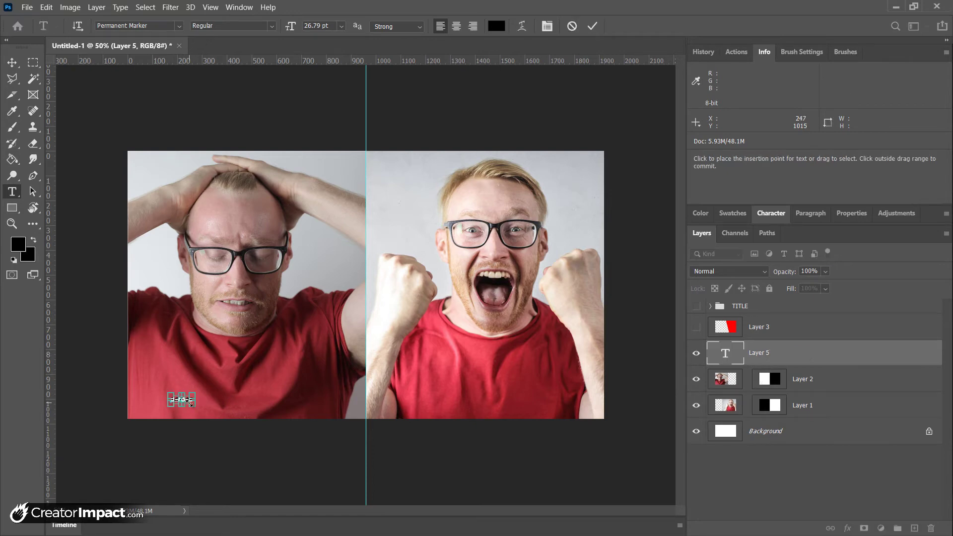
key(ctrl+Return)
- Enlarge the BEFORE text to about 131 pt and position it near the lower edge of the upset man photo
key(ctrl+t)
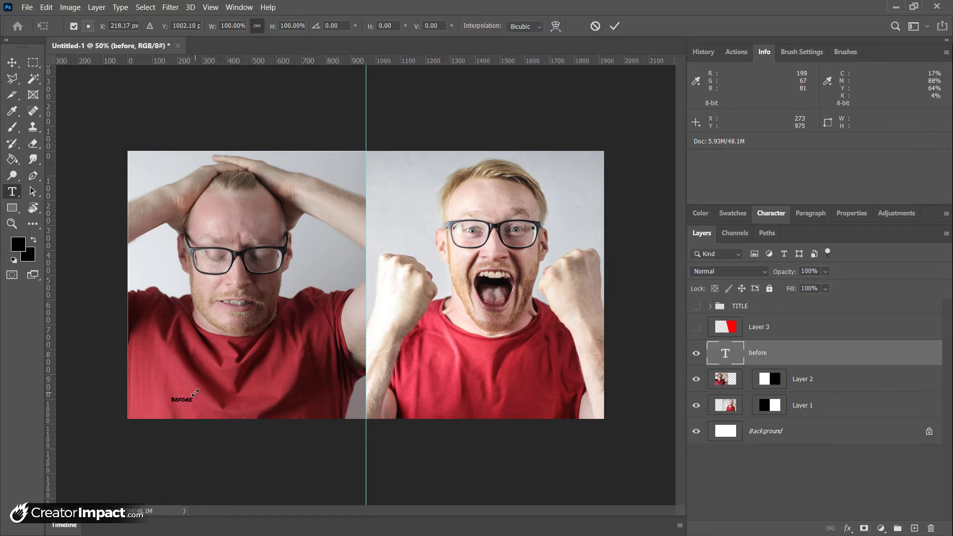
drag(193, 395, 275, 399)
key(Return)
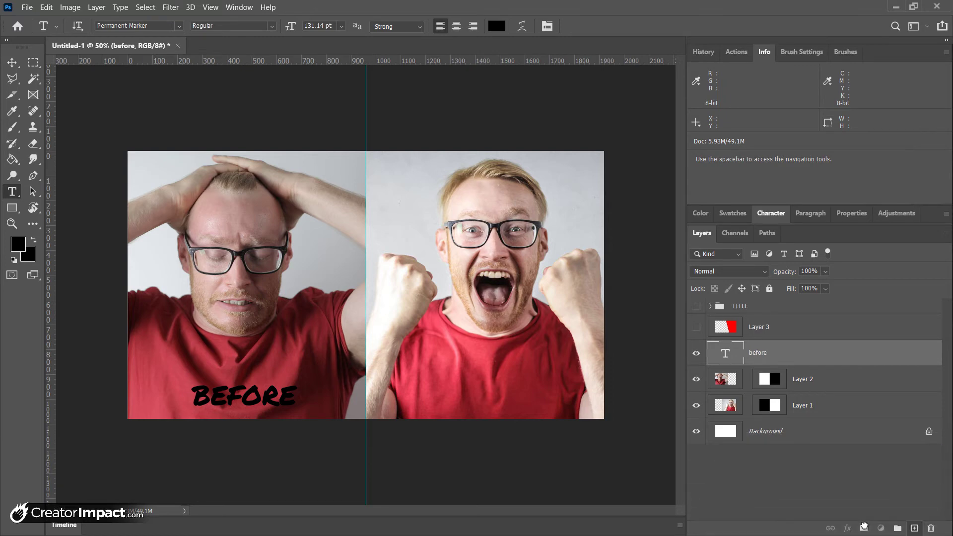
- Duplicate the BEFORE text onto the lower part of the excited man photo and change the copy to AFTER
drag(864, 526, 913, 527)
drag(273, 405, 553, 404)
key(ctrl+a)
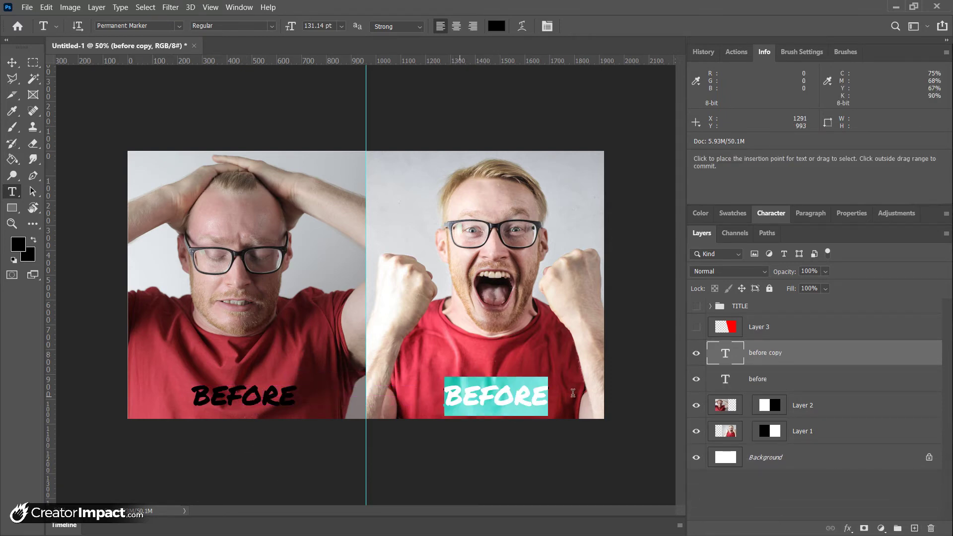
text(AFTER)
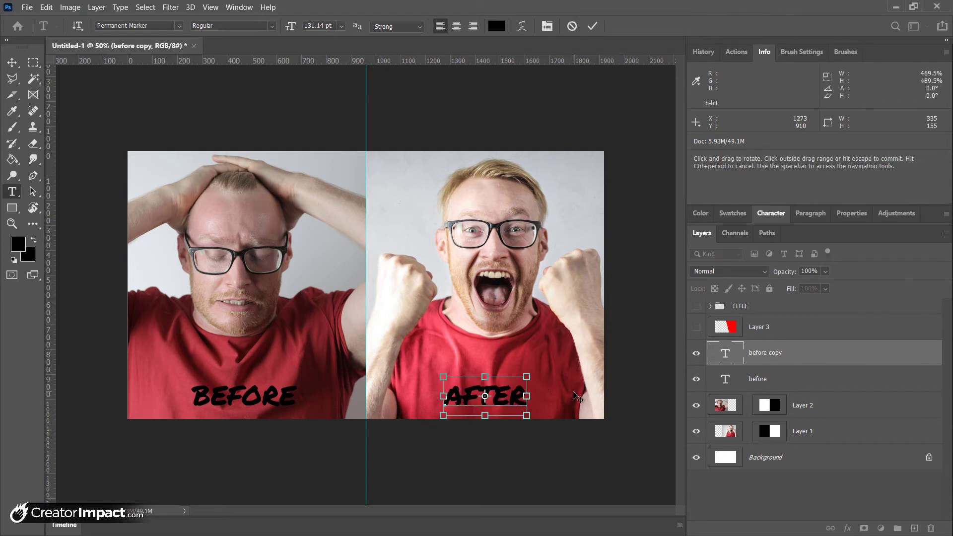
key(Escape)
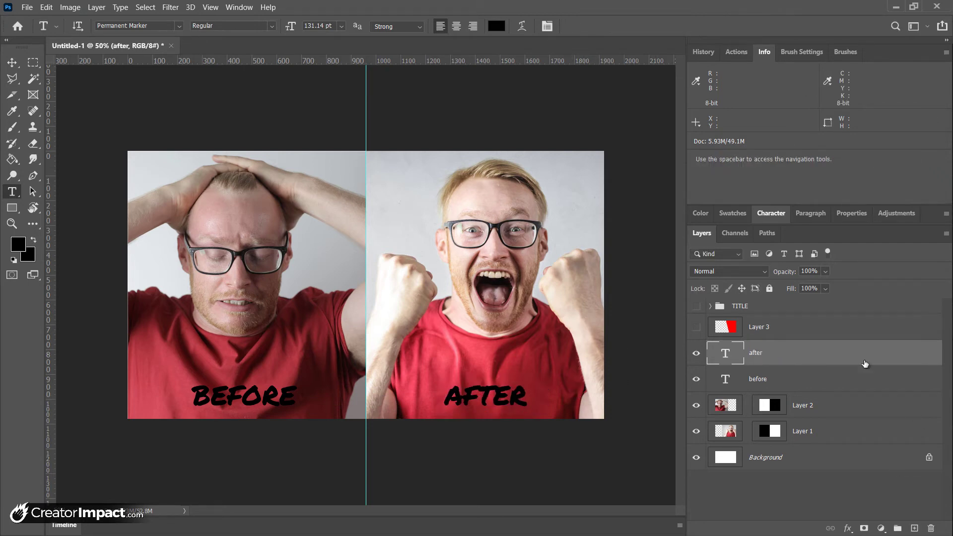
- Set the colour of both the BEFORE and AFTER texts to white
shift+click(784, 385)
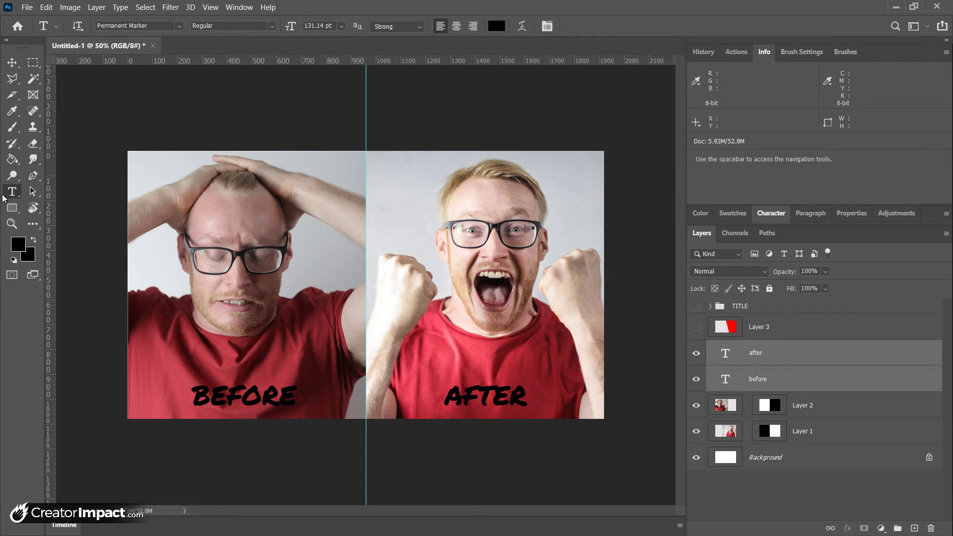
click(496, 26)
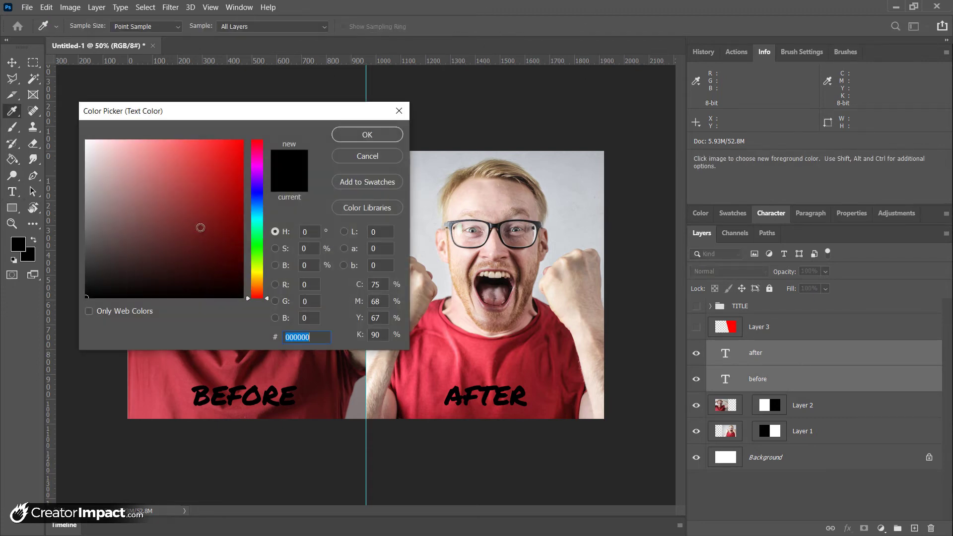
click(367, 135)
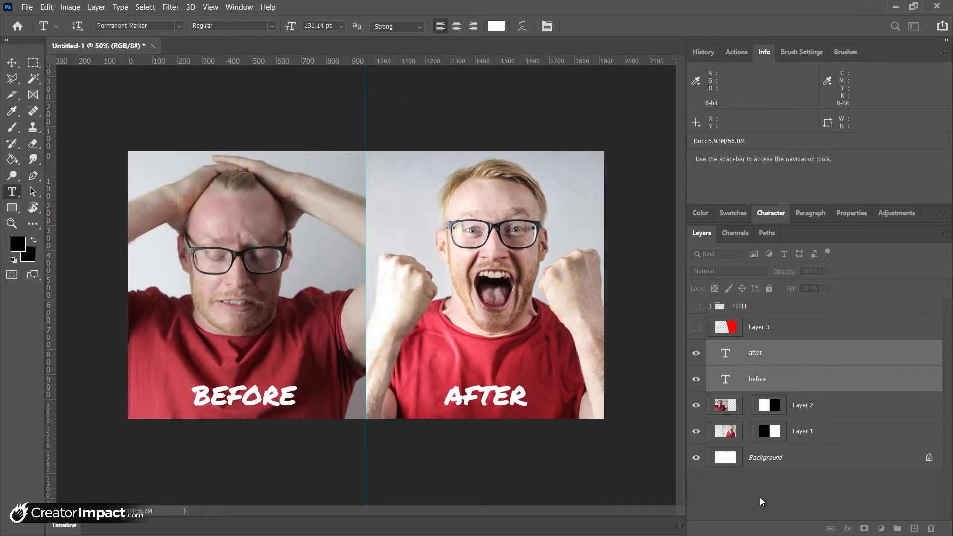
- Add a new layer above Layer 2 and fill a 1920 × 191 px strip along the image's lower edge with black behind the texts
click(822, 403)
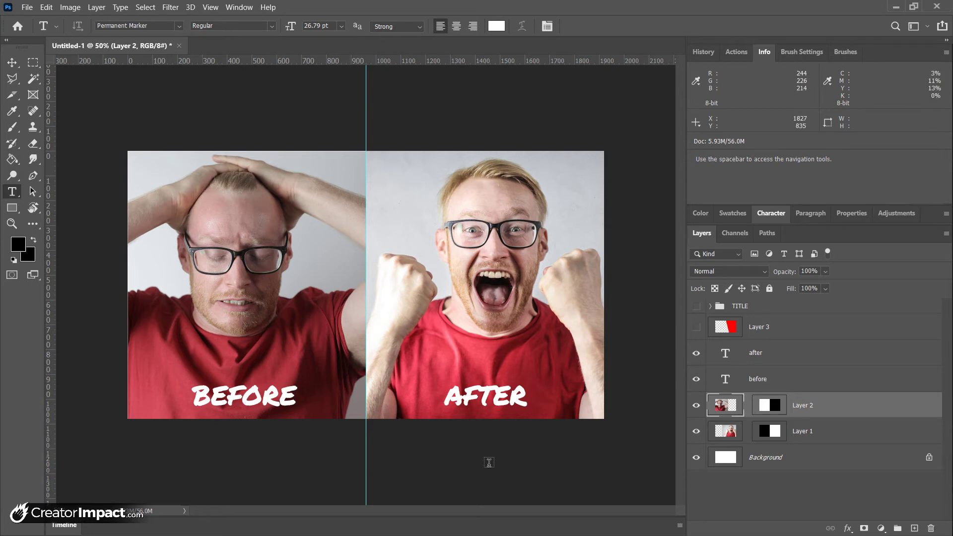
click(913, 528)
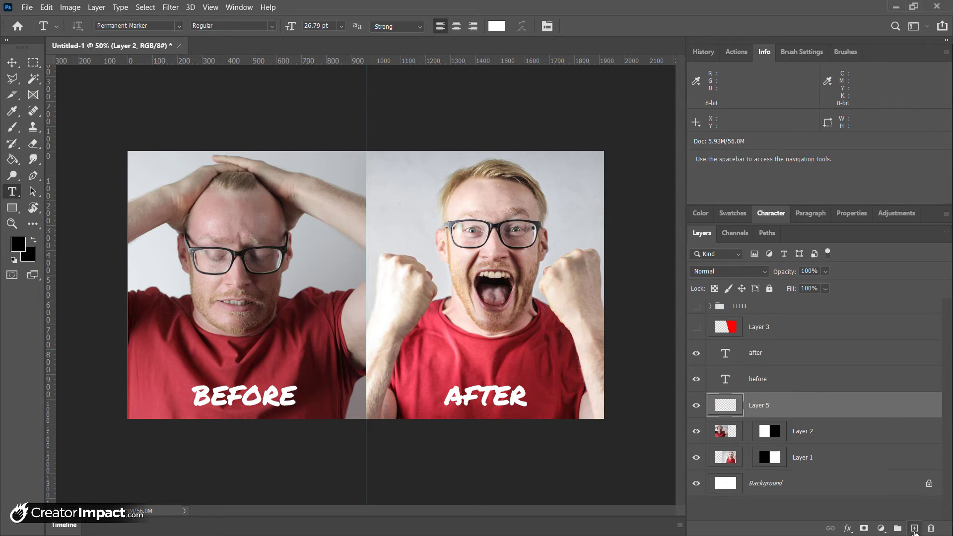
click(33, 62)
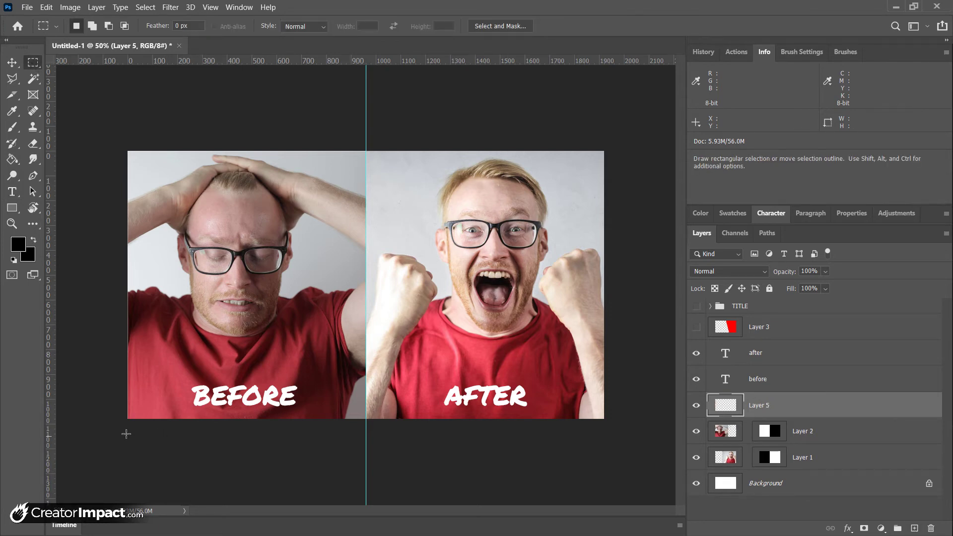
drag(128, 418, 631, 369)
click(179, 158)
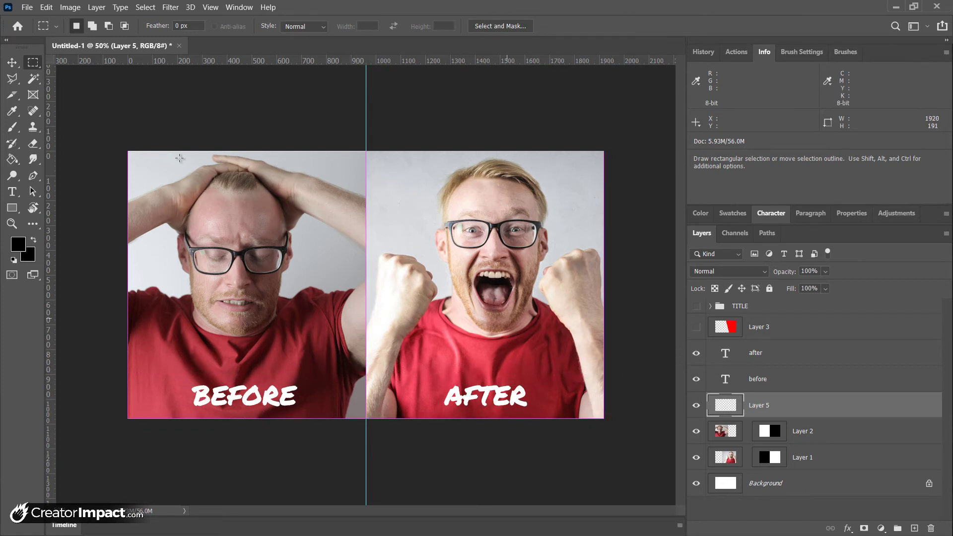
click(12, 159)
click(350, 394)
key(ctrl+d)
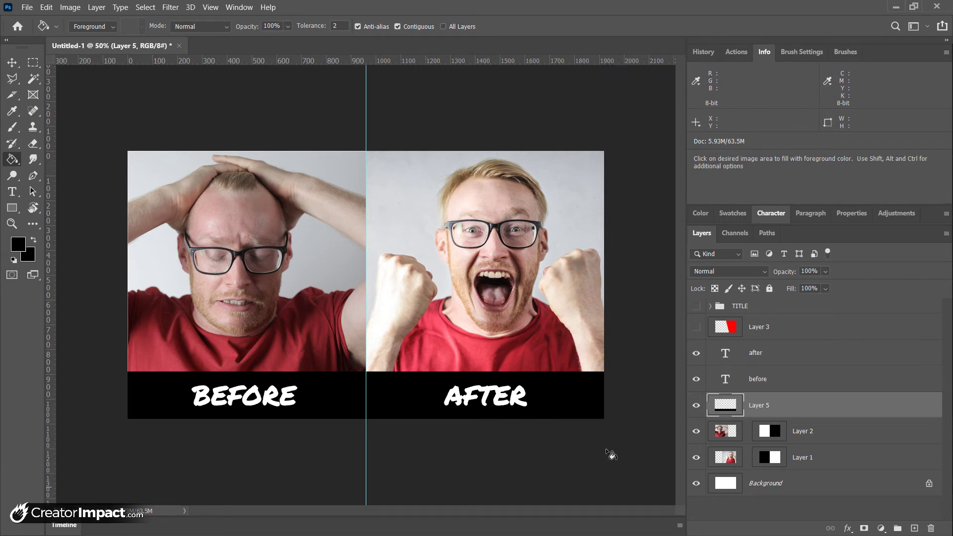
- Select the upset man on Layer 2 with Select Subject, invert the selection, delete the grey background and deselect
click(720, 433)
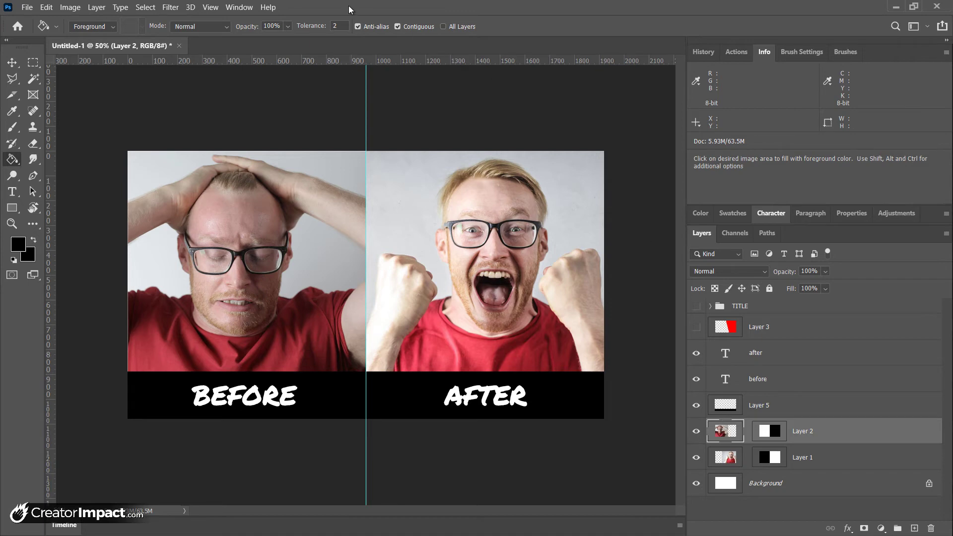
click(143, 8)
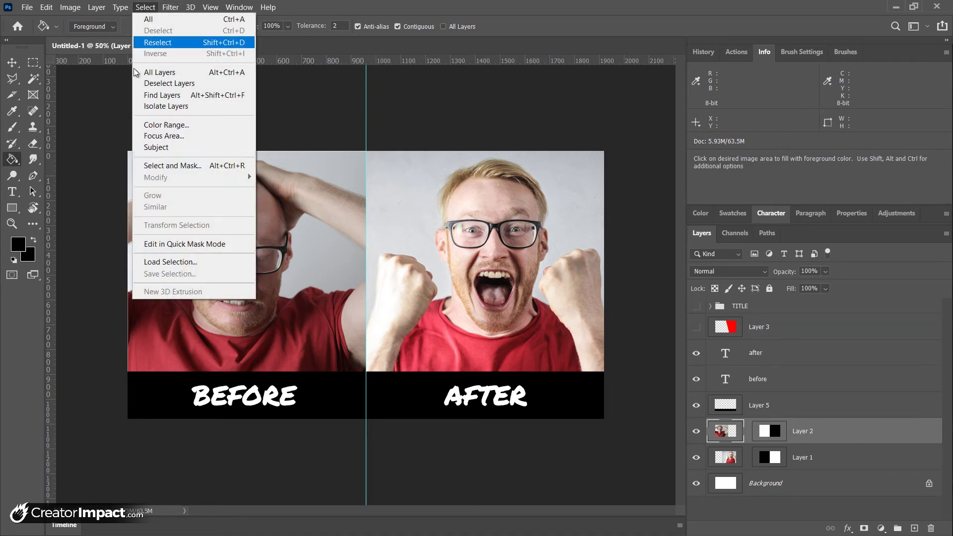
click(167, 146)
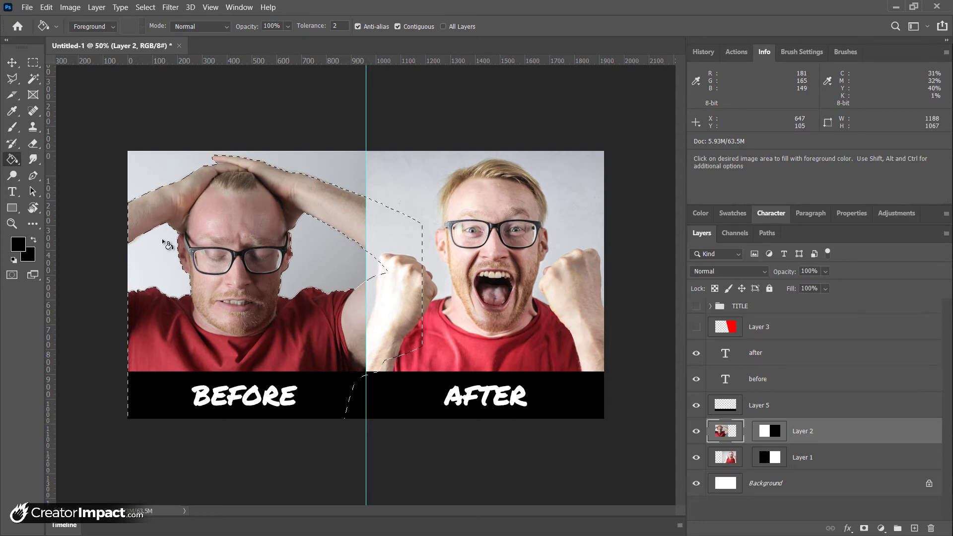
click(146, 8)
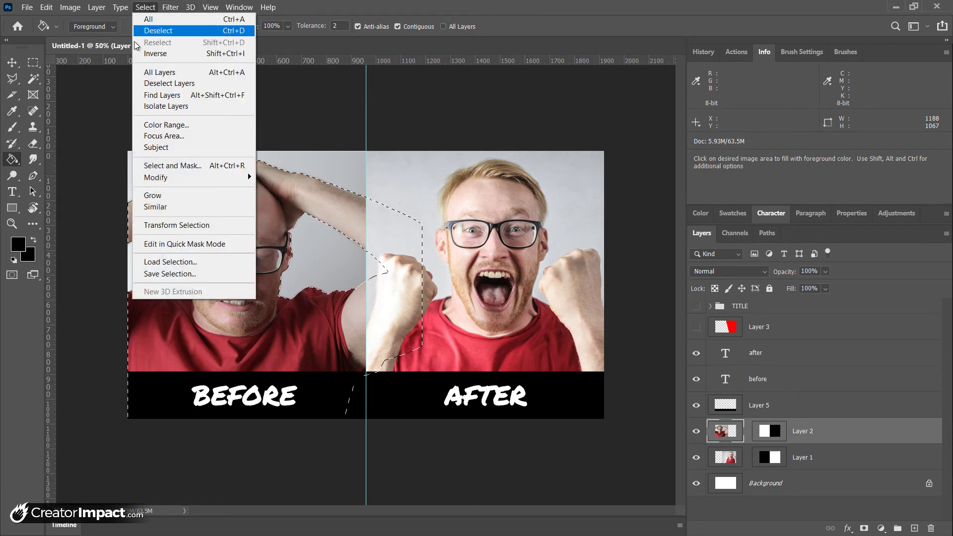
click(155, 53)
key(Delete)
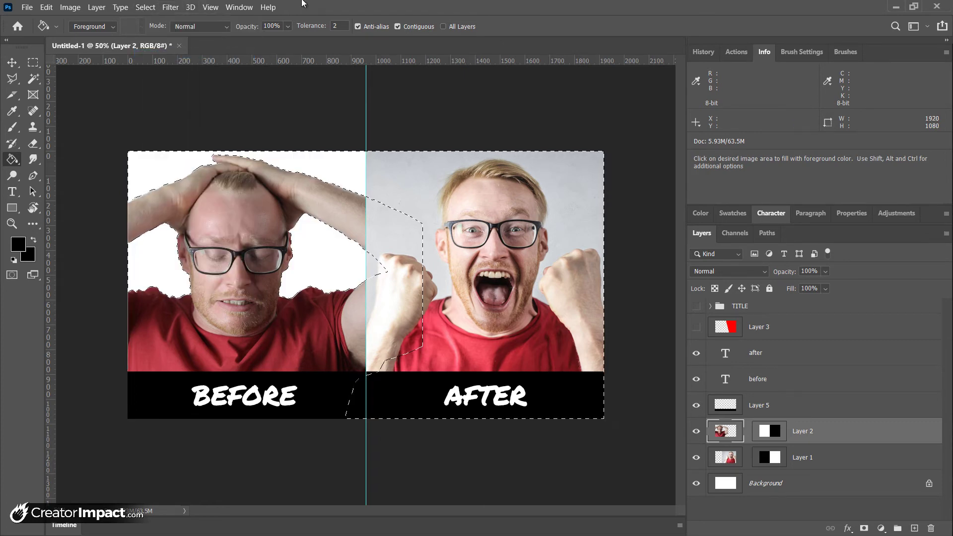
key(ctrl+d)
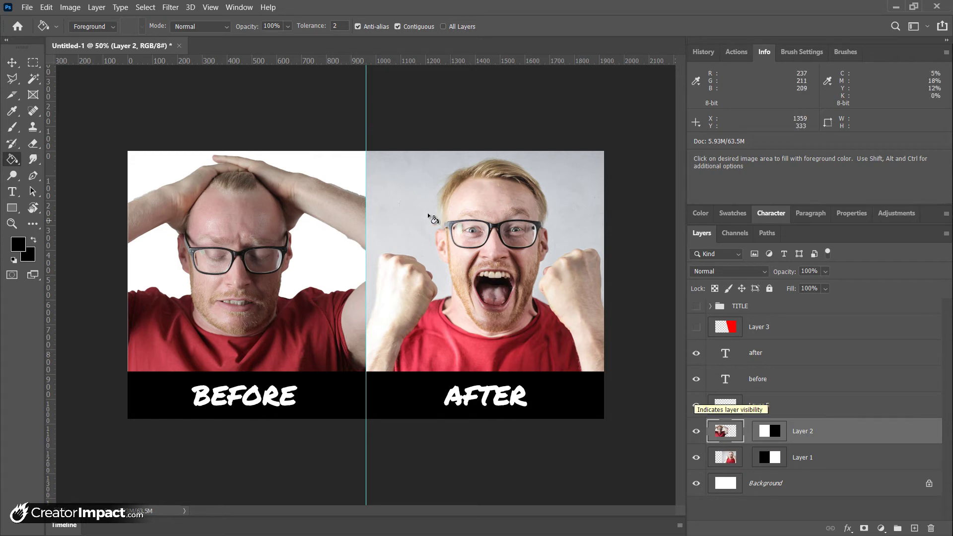
- Examine the cutout edges along the upset man's forearm near the centre guide up close
key(z)
drag(310, 171, 416, 271)
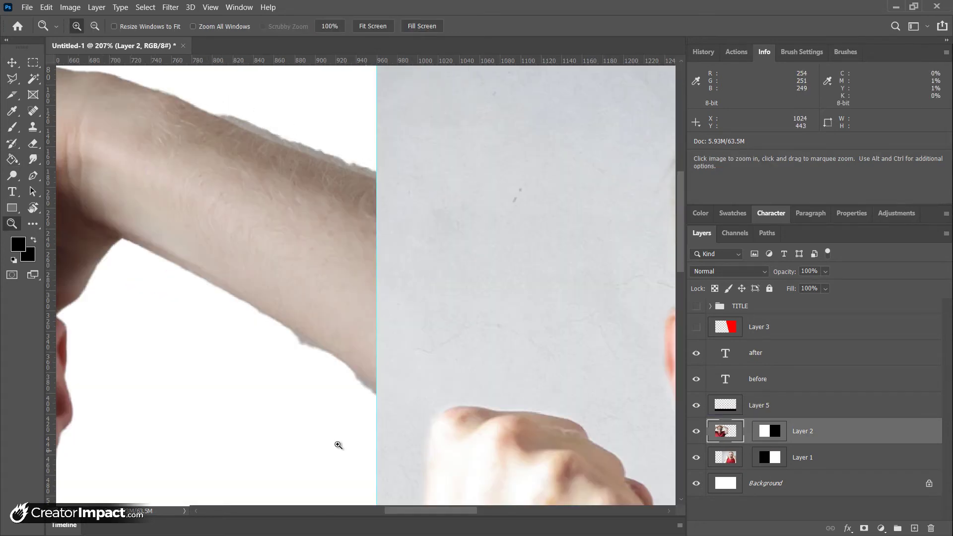
alt+click(390, 242)
alt+click(391, 243)
alt+click(391, 243)
alt+click(391, 243)
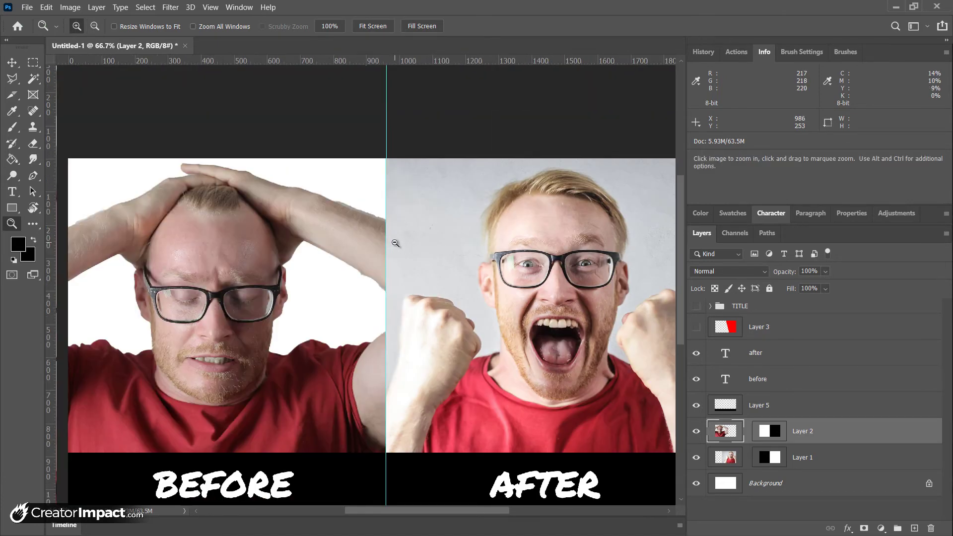
alt+click(395, 243)
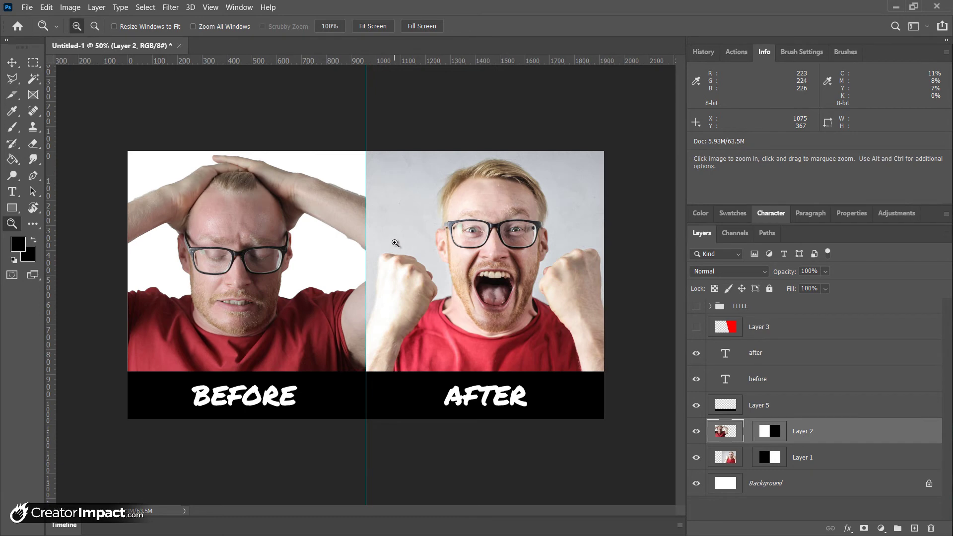
drag(323, 166, 391, 262)
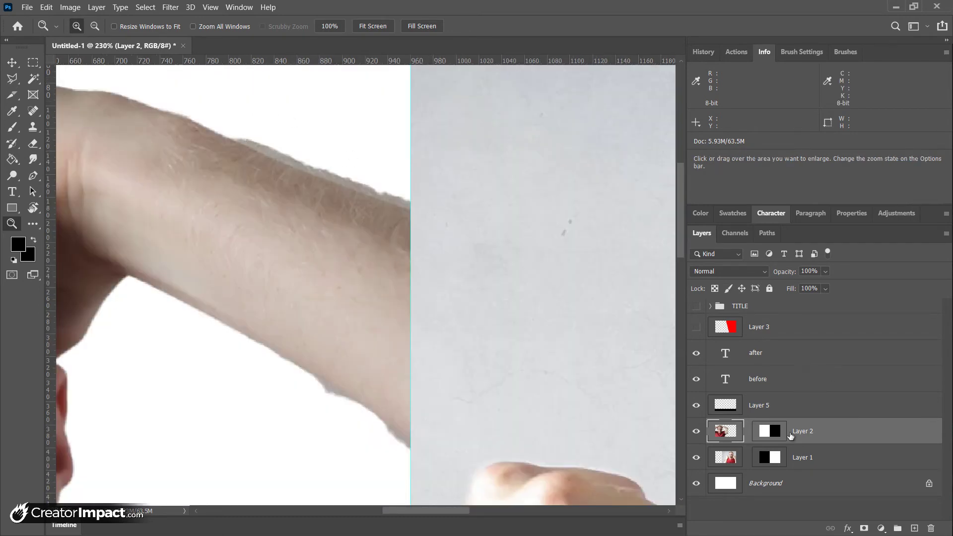
alt+click(411, 262)
alt+click(419, 258)
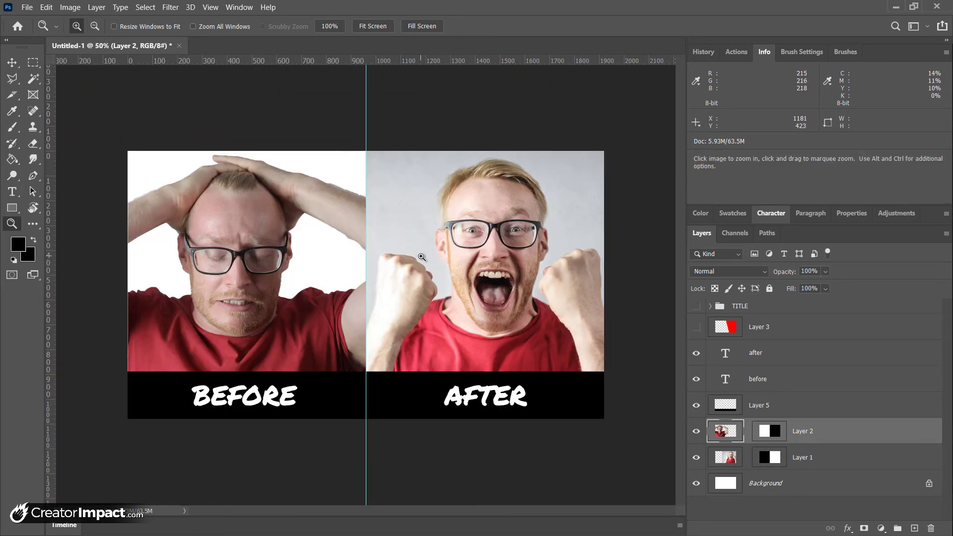
- Select the excited man on Layer 1 with Select Subject, invert the selection, delete the grey background and deselect
click(727, 458)
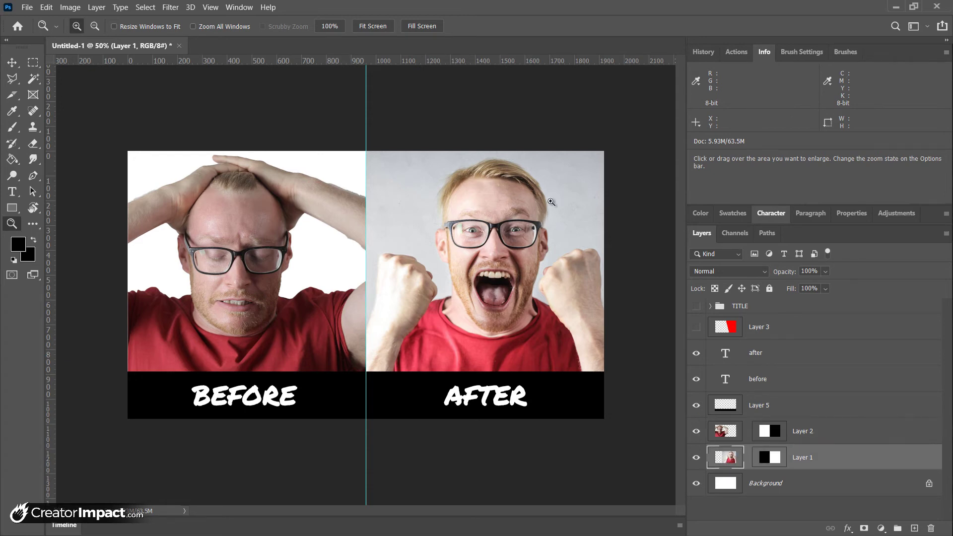
click(145, 7)
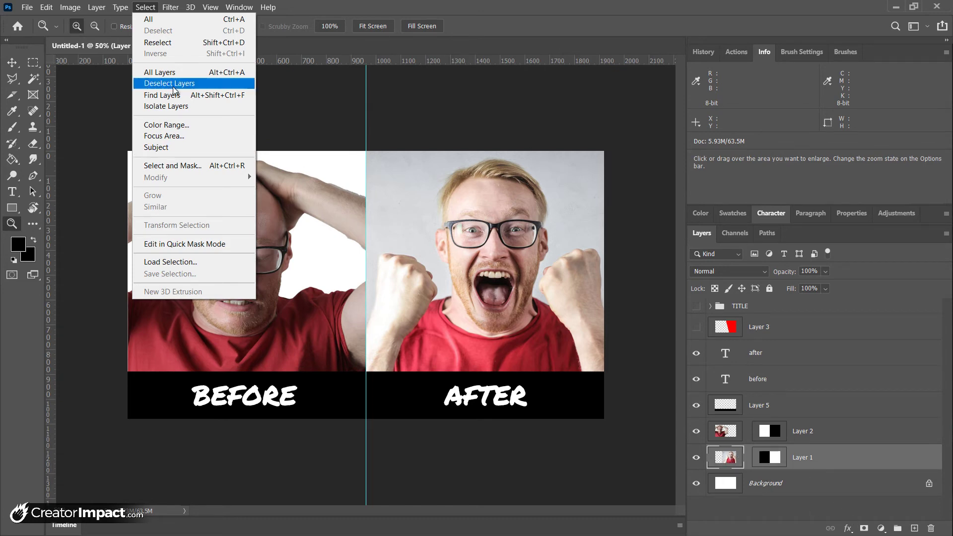
click(176, 148)
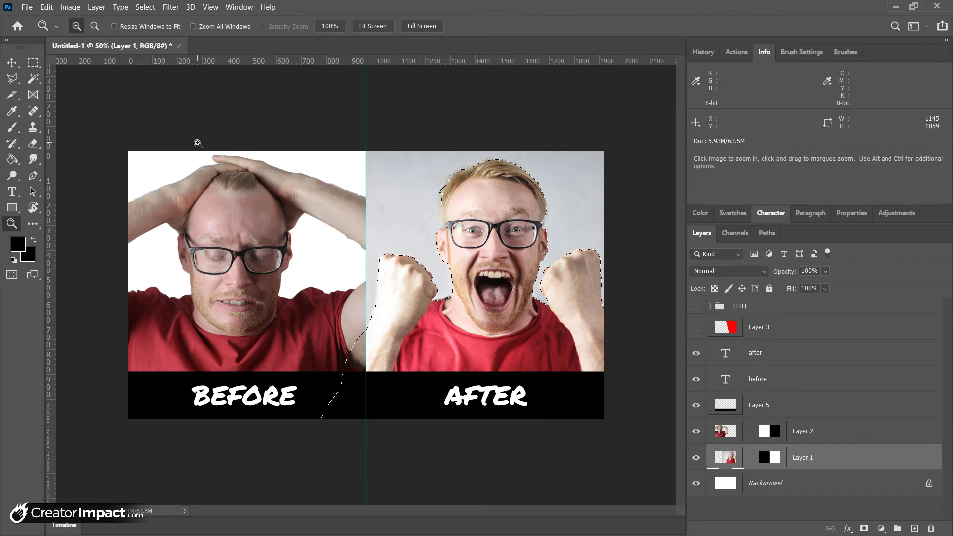
click(145, 7)
key(ctrl+shift+i)
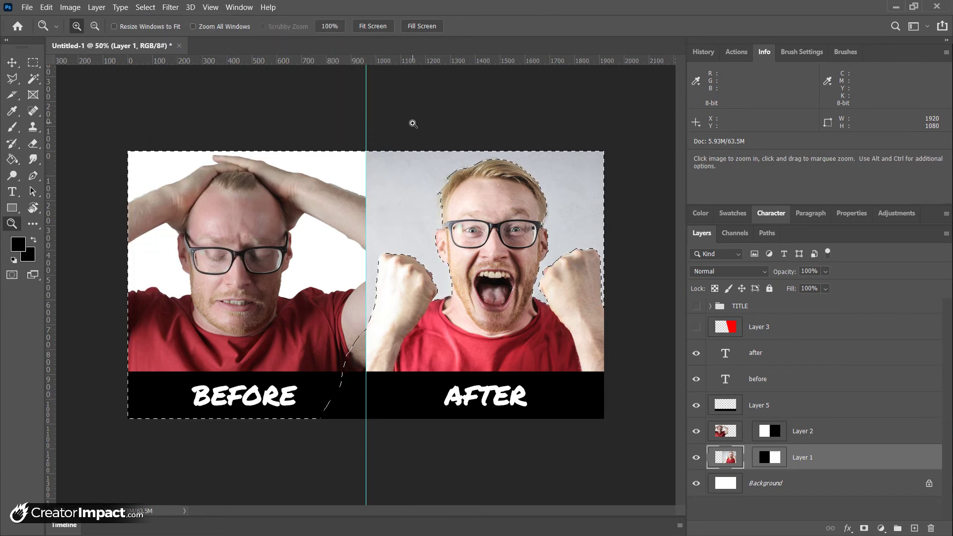
key(Delete)
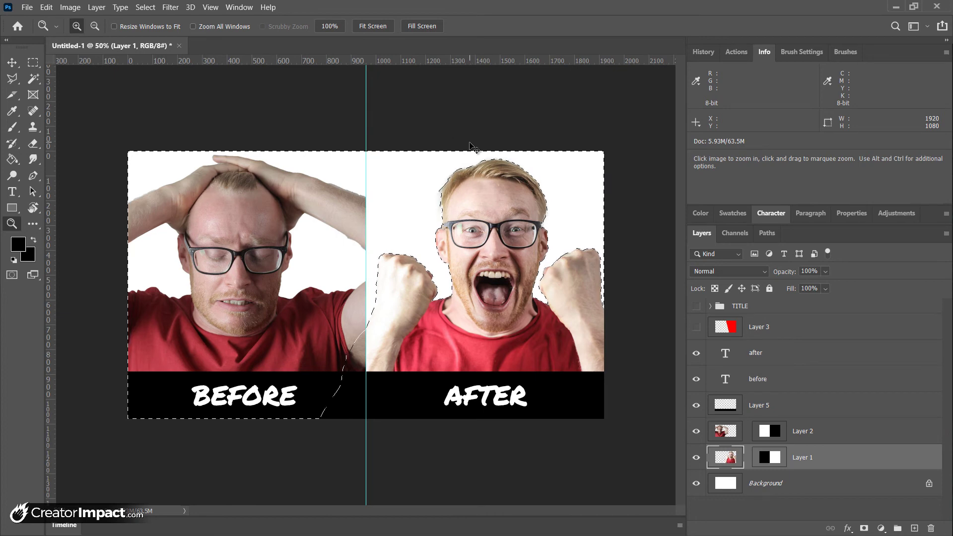
key(ctrl+d)
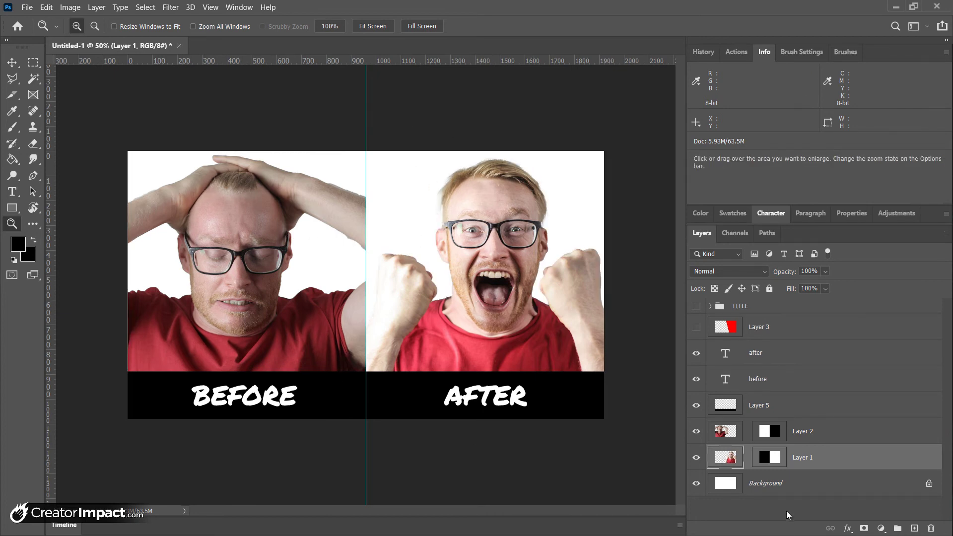
- Add a new layer above Background, load Layer 1's mask as a selection, fill it with bright green and deselect
click(835, 482)
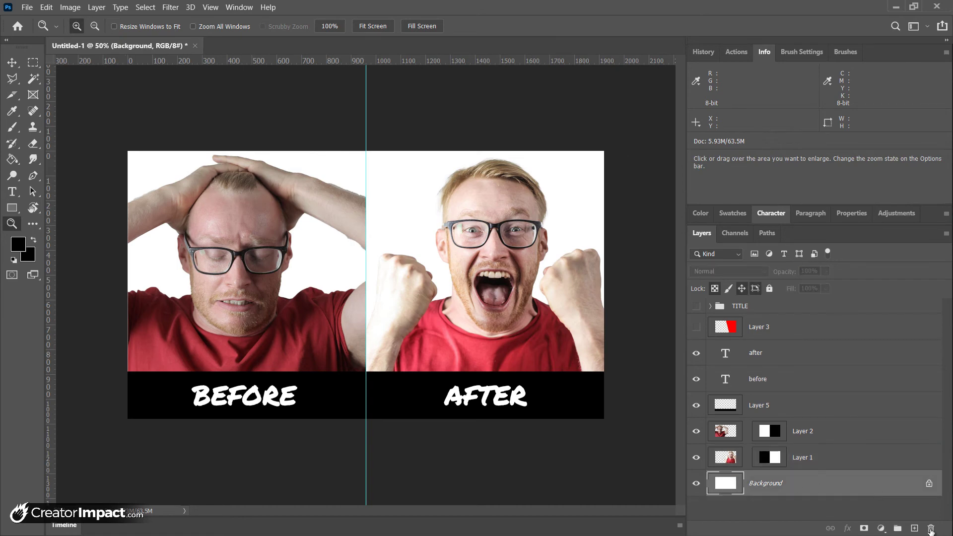
click(914, 528)
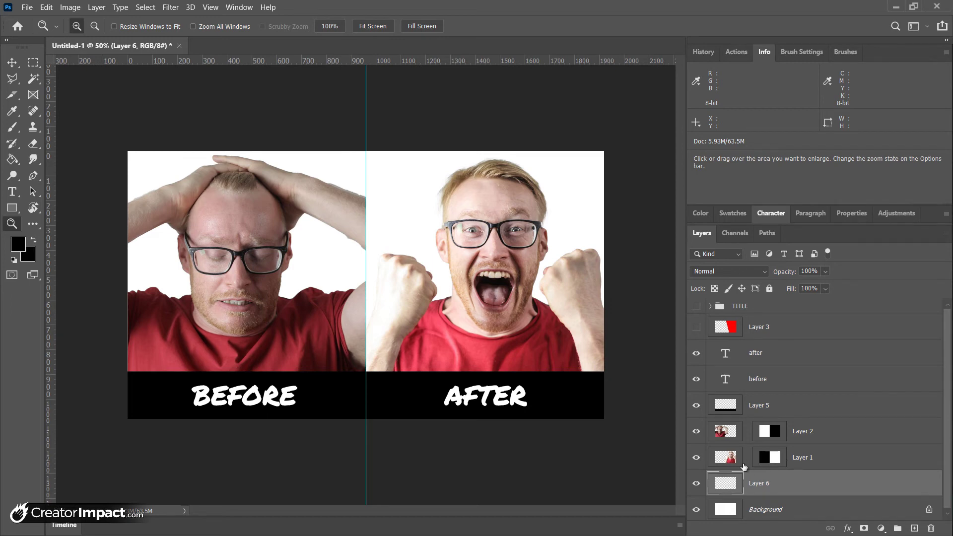
drag(774, 453, 776, 457)
ctrl+click(778, 458)
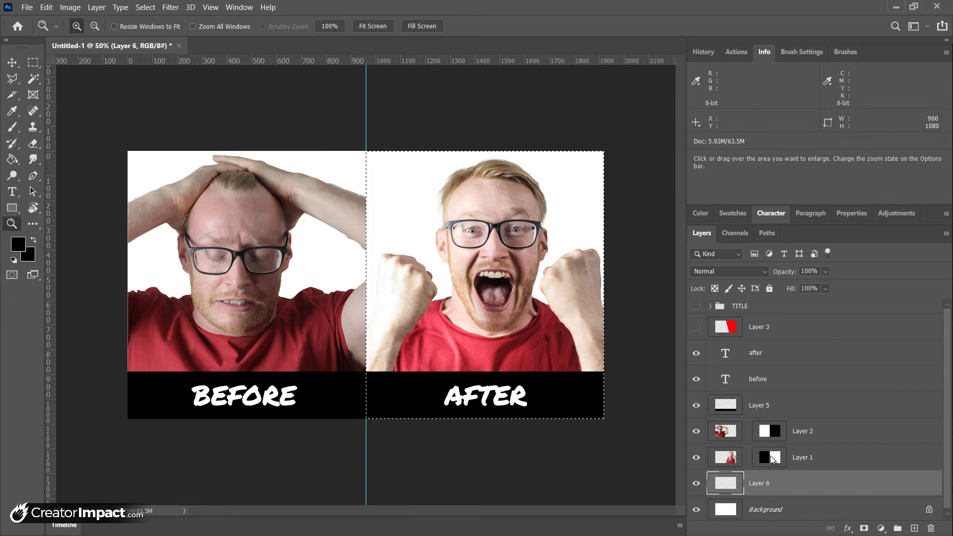
ctrl+click(772, 459)
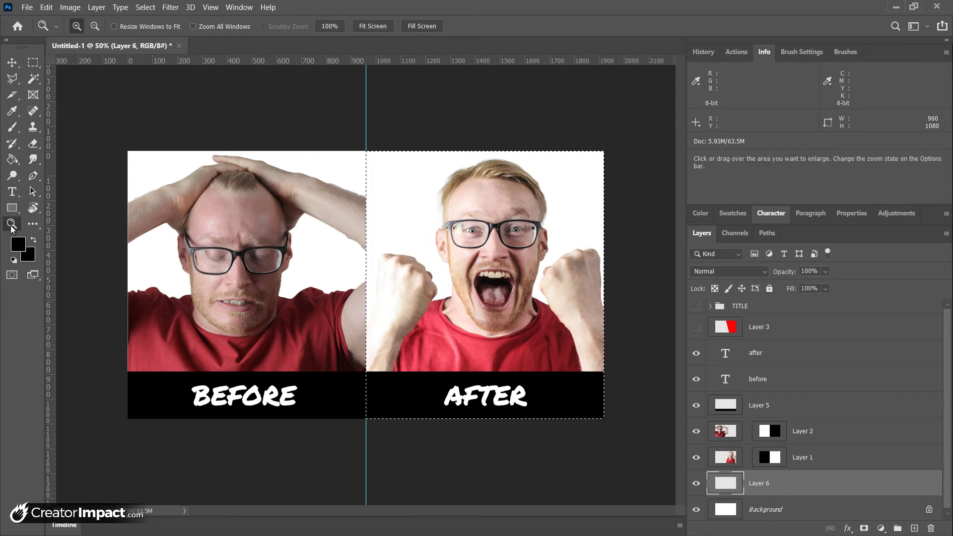
click(18, 245)
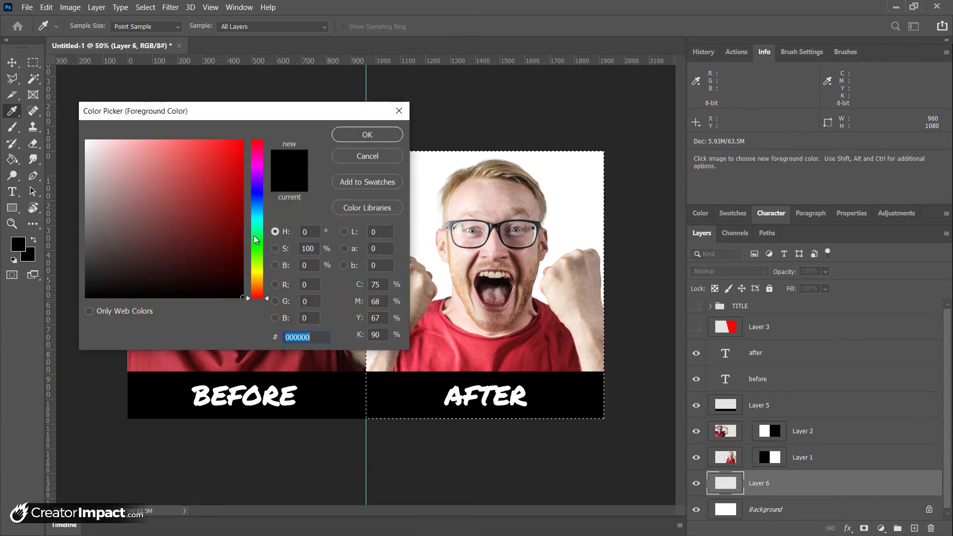
click(243, 140)
click(367, 134)
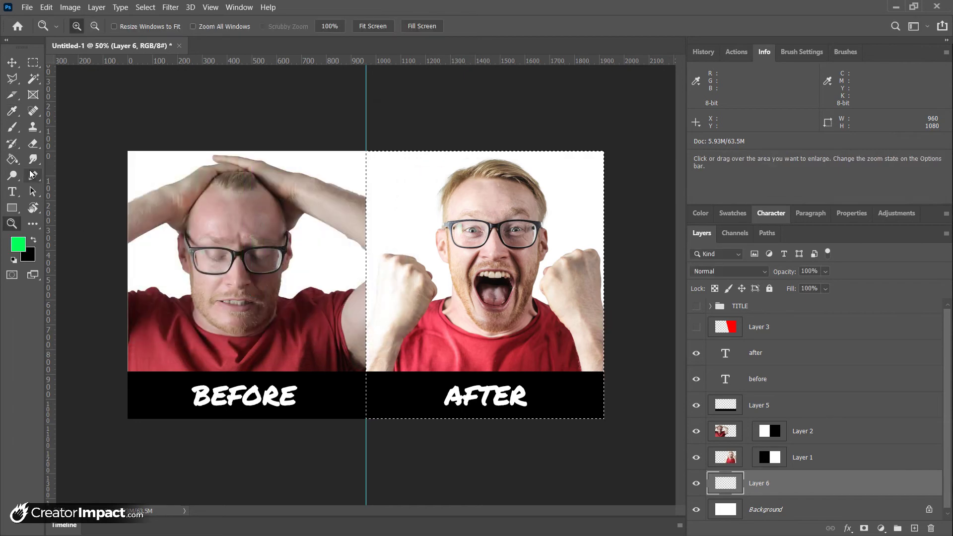
click(12, 158)
click(486, 317)
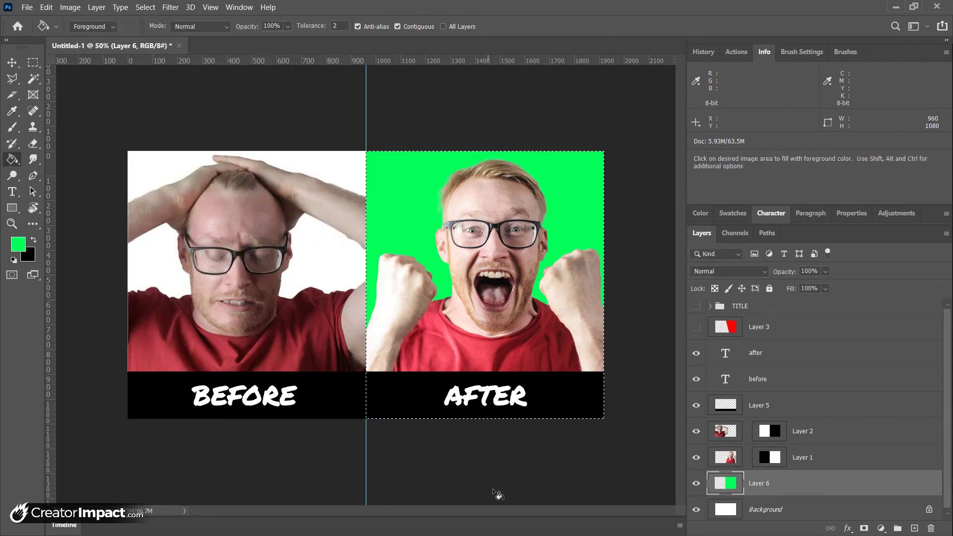
key(ctrl+d)
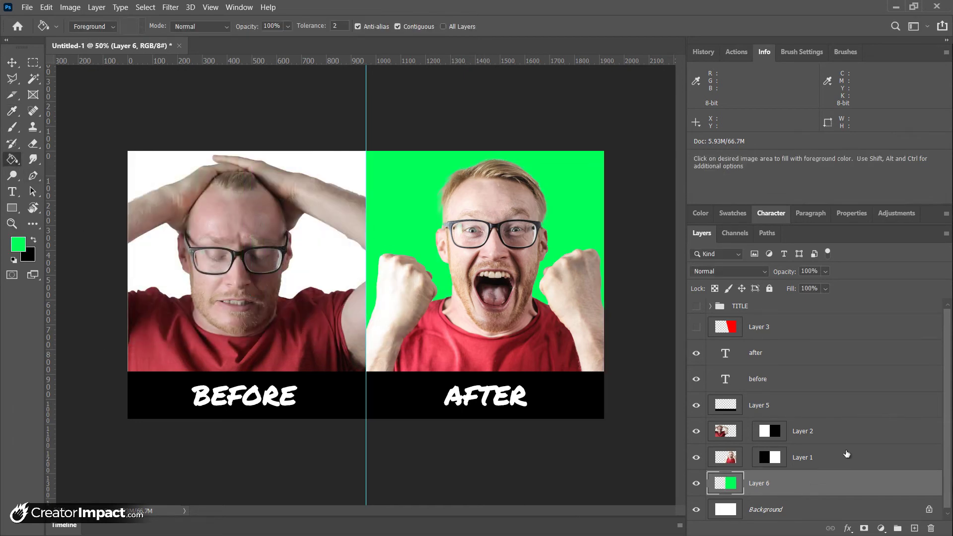
- Add a new layer above Layer 1, load Layer 2's mask as a selection, fill it with red ff0000 and deselect
click(849, 467)
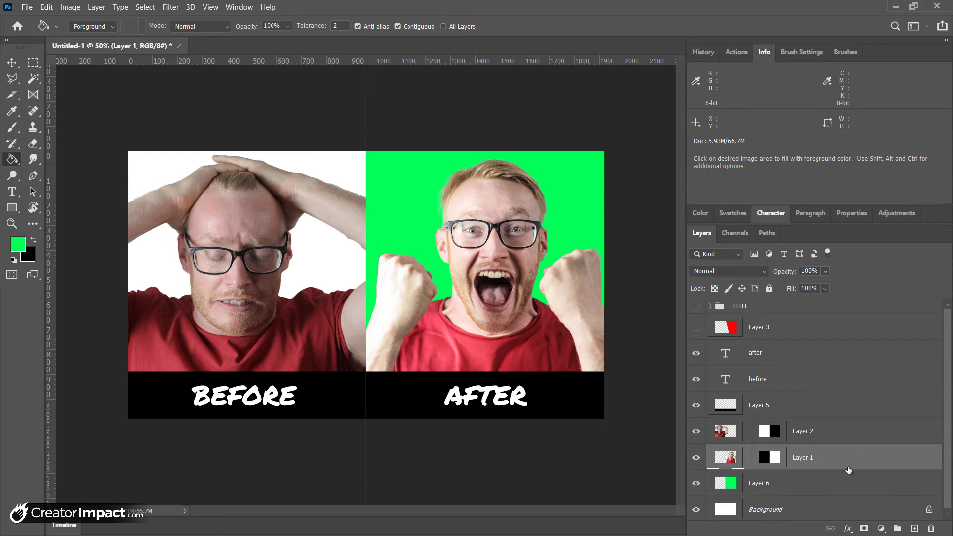
click(914, 528)
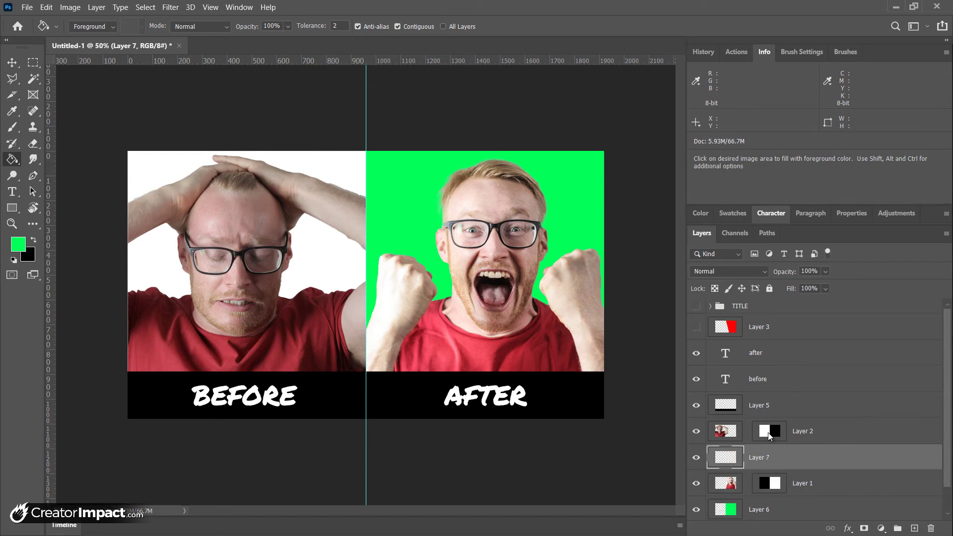
ctrl+click(769, 435)
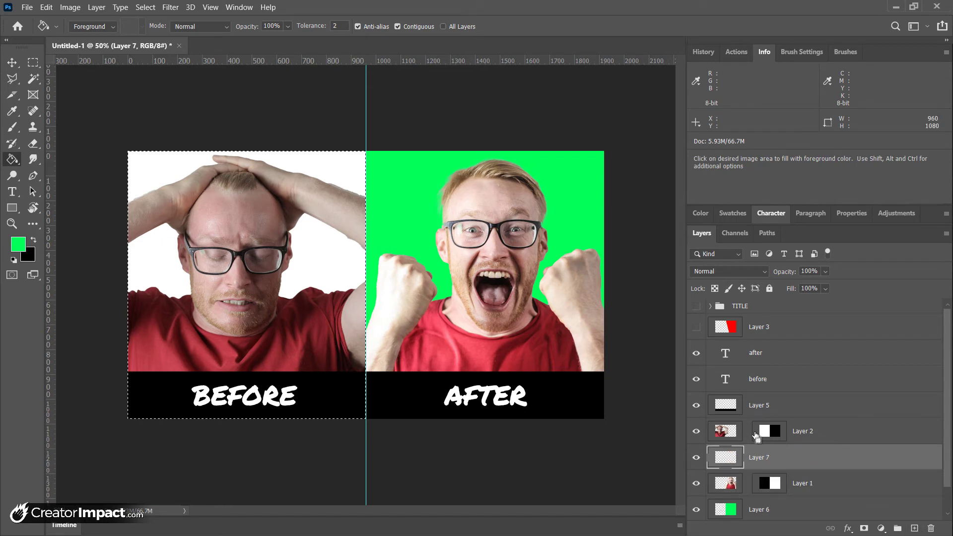
click(21, 248)
drag(257, 238, 261, 131)
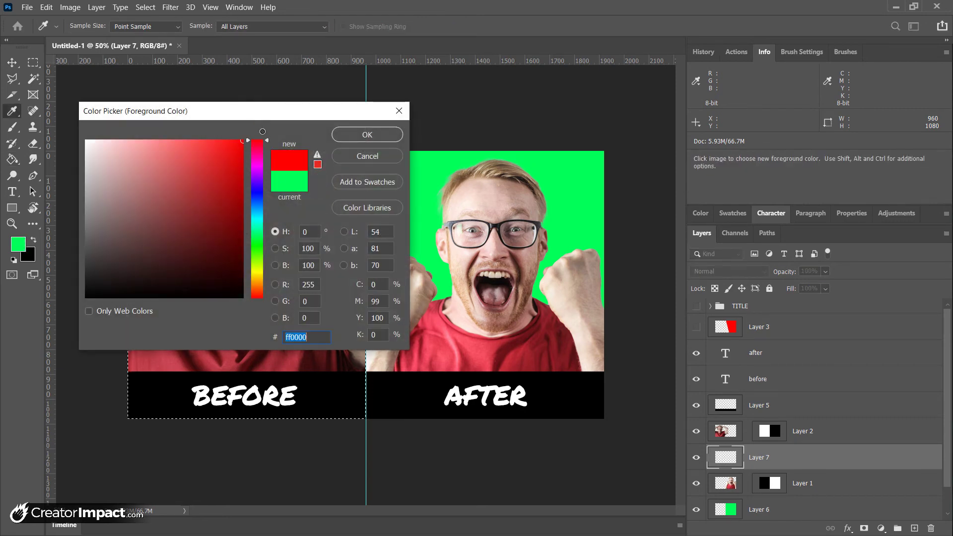
click(392, 134)
key(g)
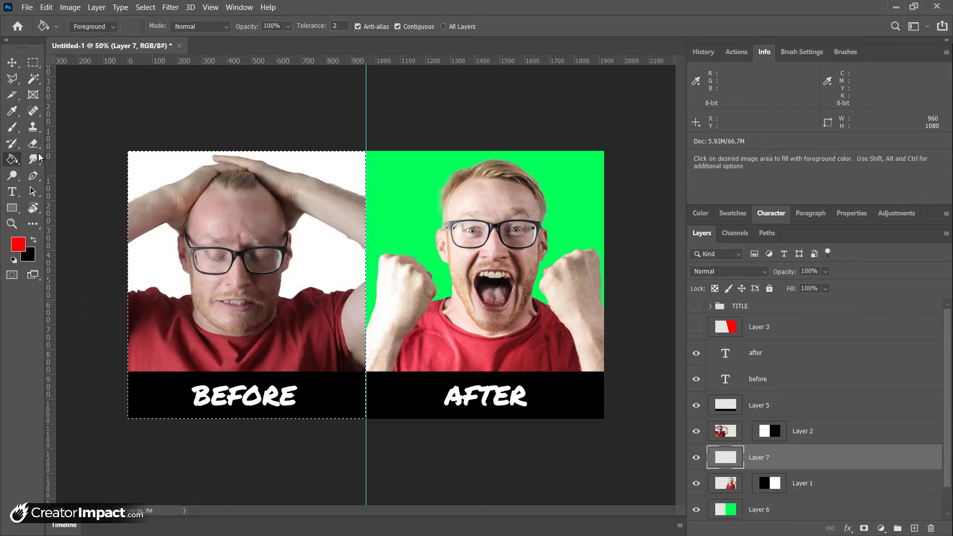
click(187, 202)
key(ctrl+d)
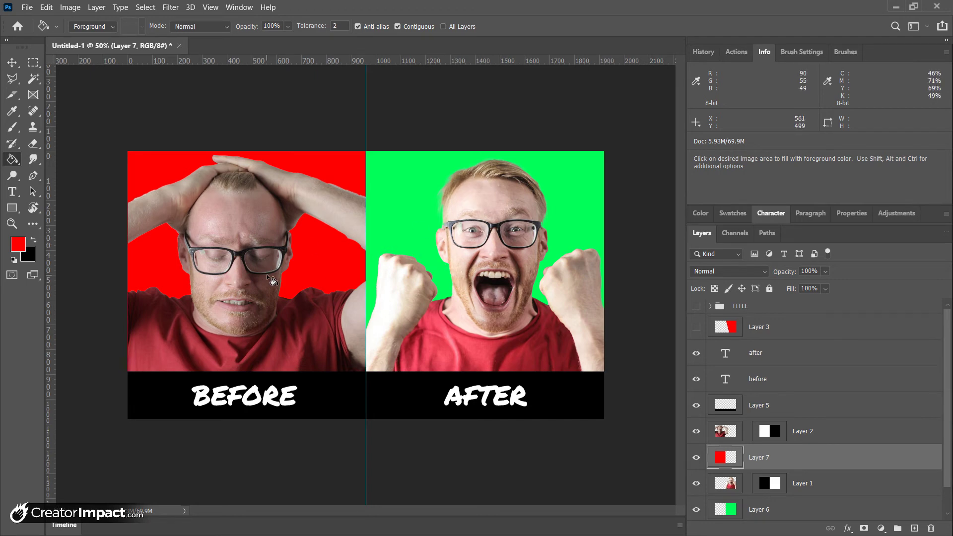
click(843, 334)
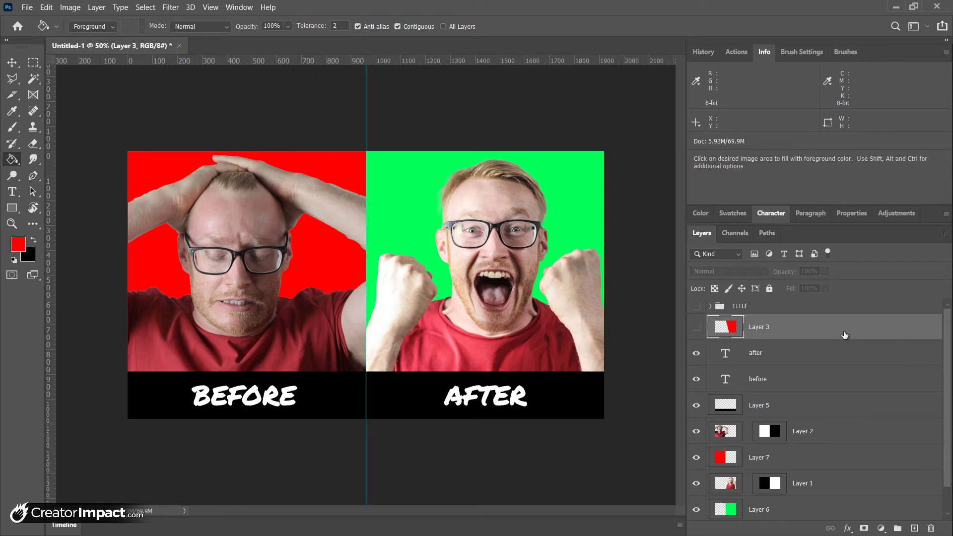
scroll(843, 335, down, 1)
shift+click(796, 479)
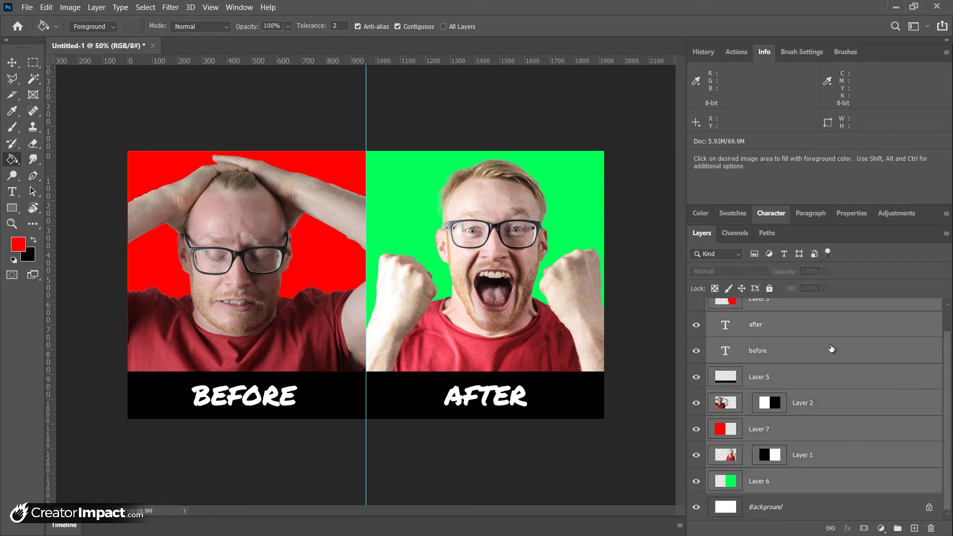
right_click(828, 342)
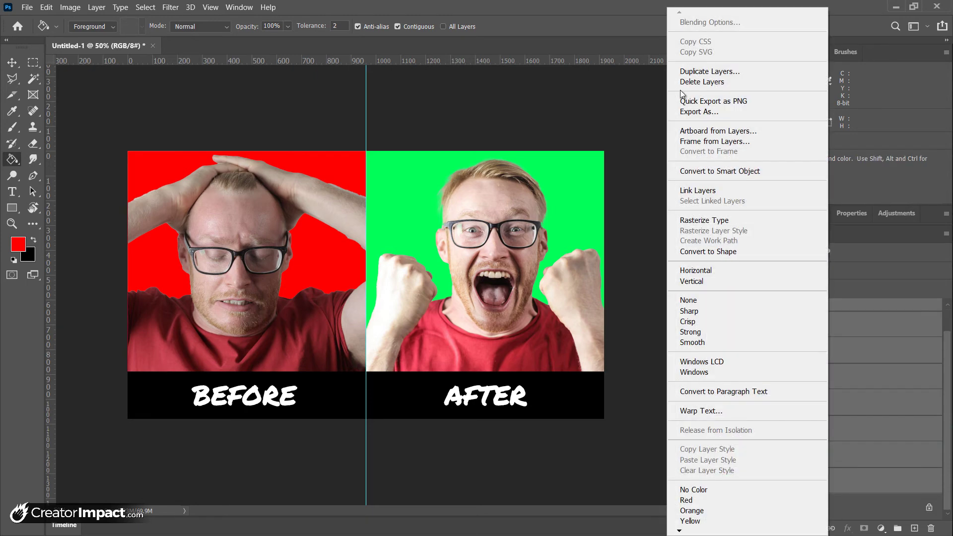
click(735, 83)
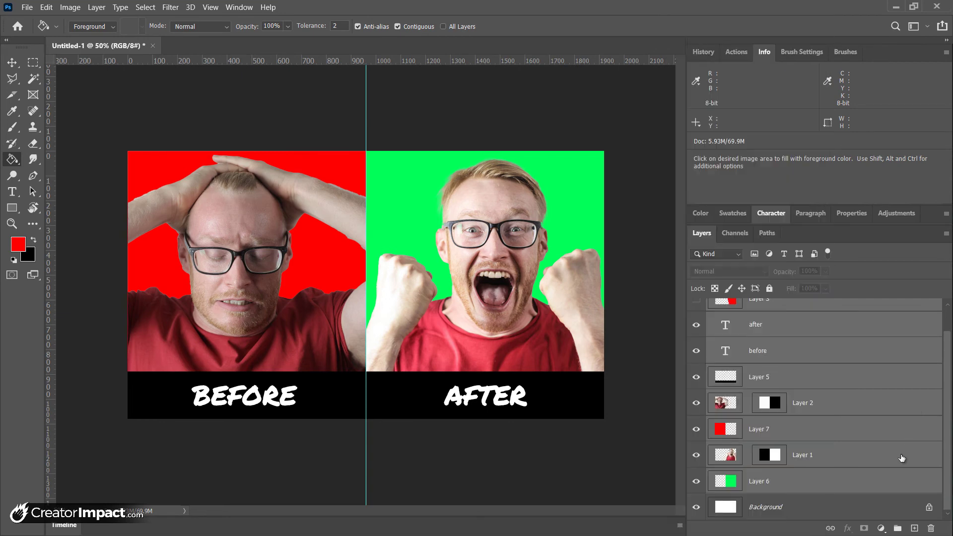
ctrl+click(786, 353)
ctrl+click(786, 378)
scroll(838, 367, up, 1)
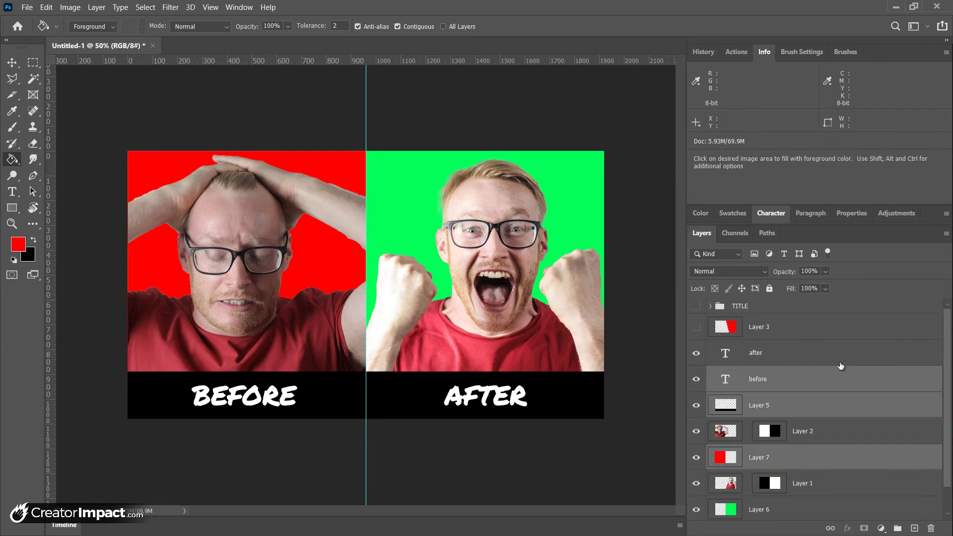
- Delete all layers from Layer 3 down to Layer 6, keeping only the TITLE group and the Background
click(823, 330)
scroll(814, 347, down, 1)
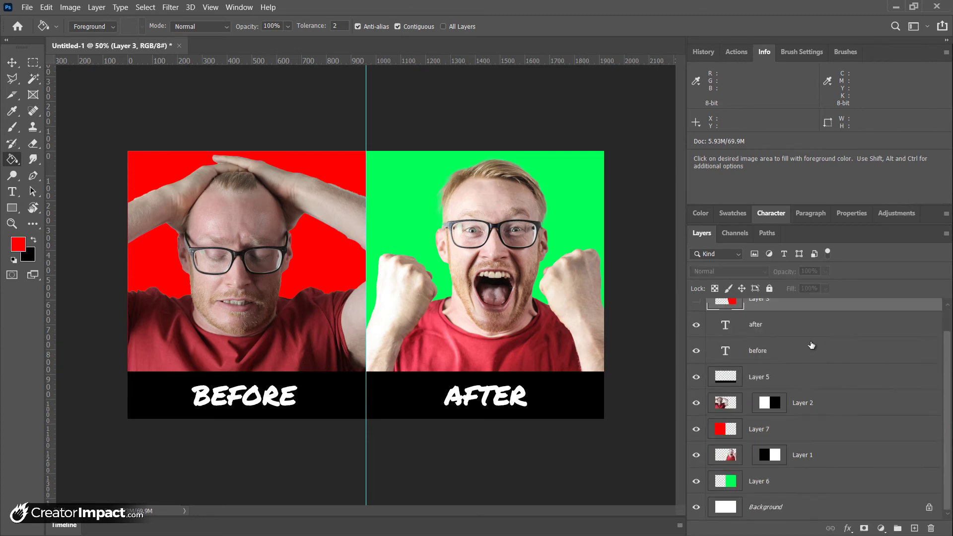
shift+click(806, 496)
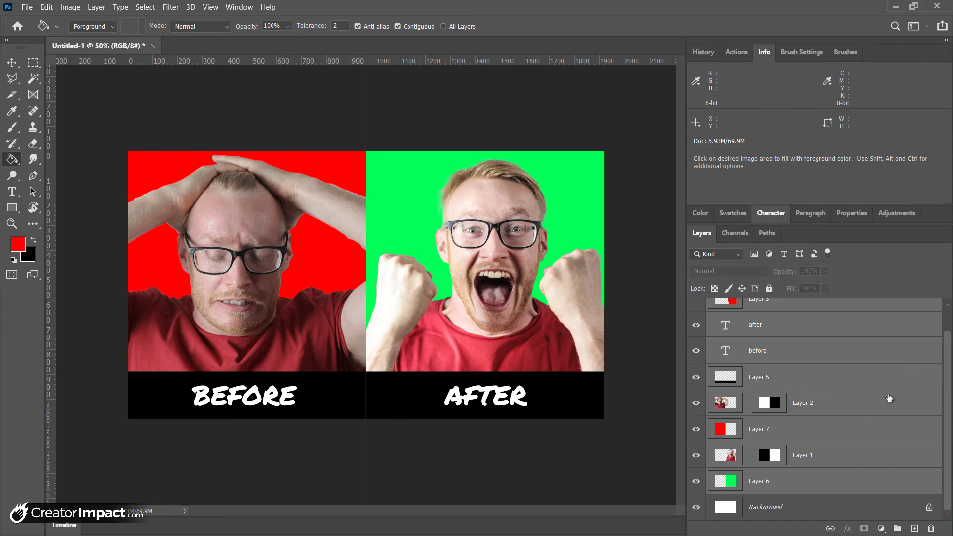
drag(889, 397, 931, 529)
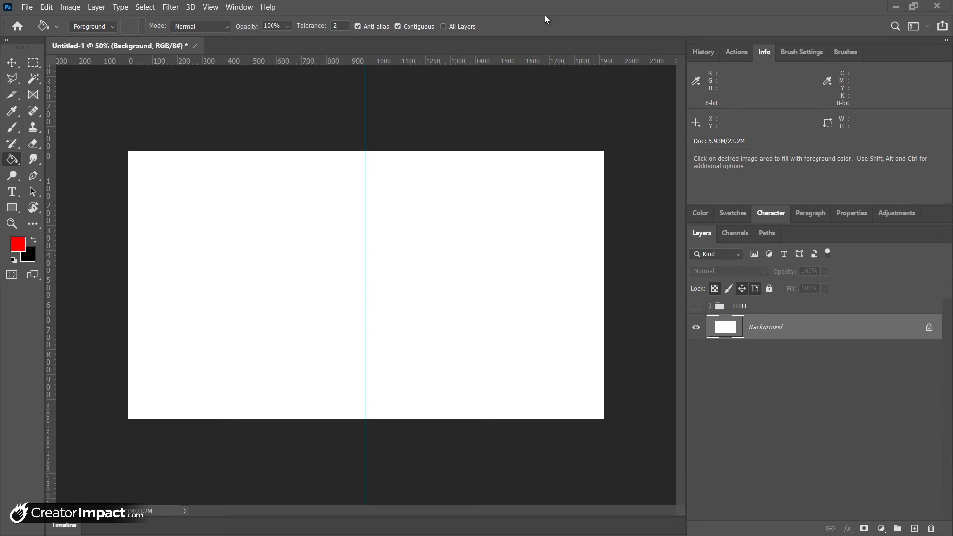
- Paste the photo studio picture as a new layer, scale it to 64.51% and place it over the canvas from the left edge
key(ctrl+v)
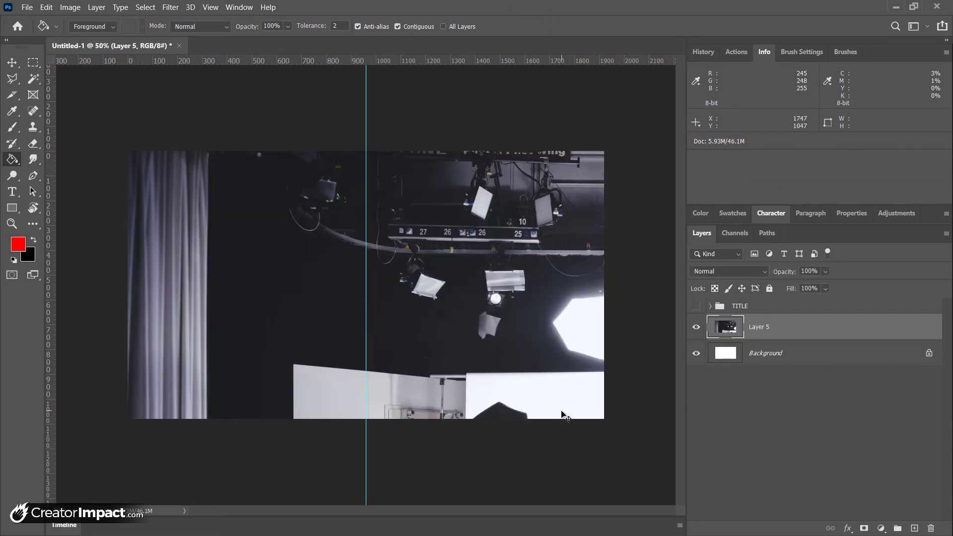
drag(557, 399, 294, 227)
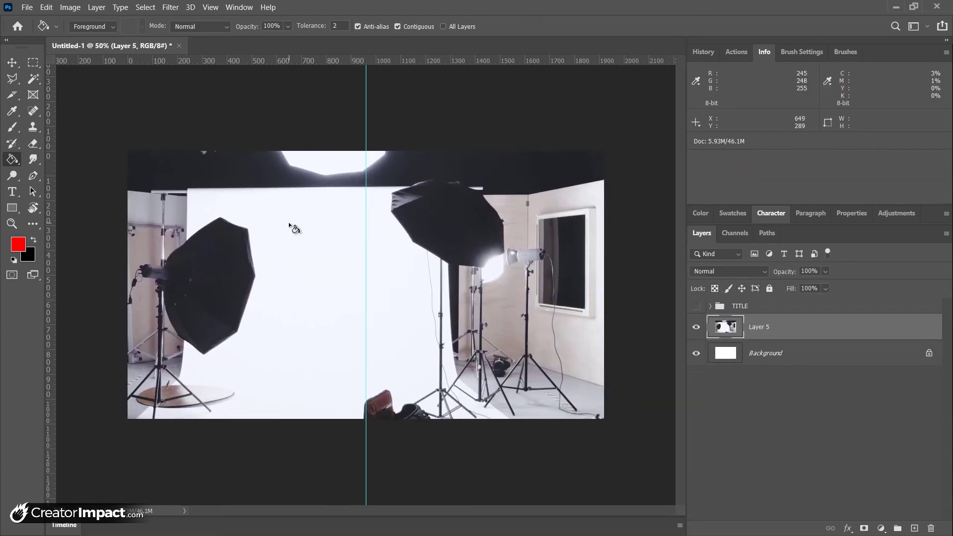
key(ctrl+t)
drag(266, 193, 489, 302)
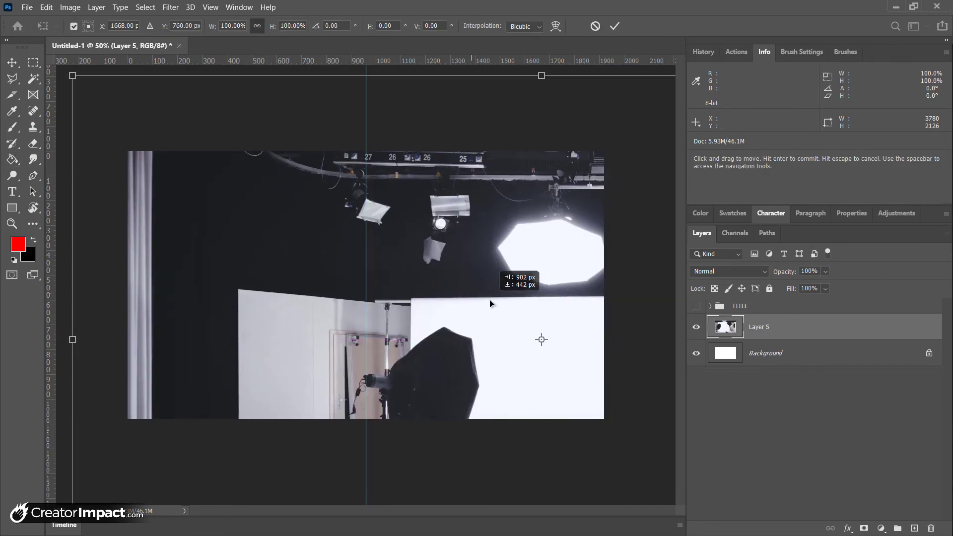
drag(84, 87, 200, 149)
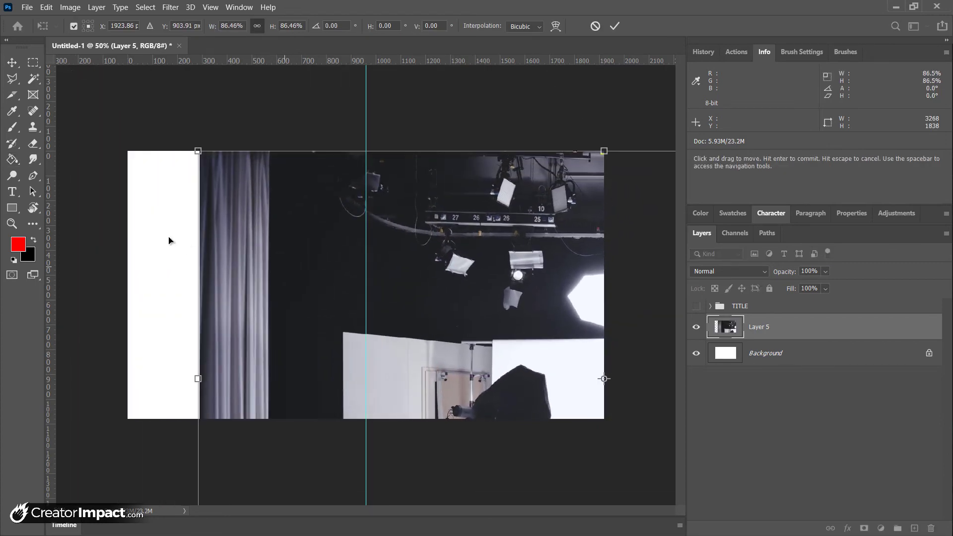
drag(281, 273, 209, 247)
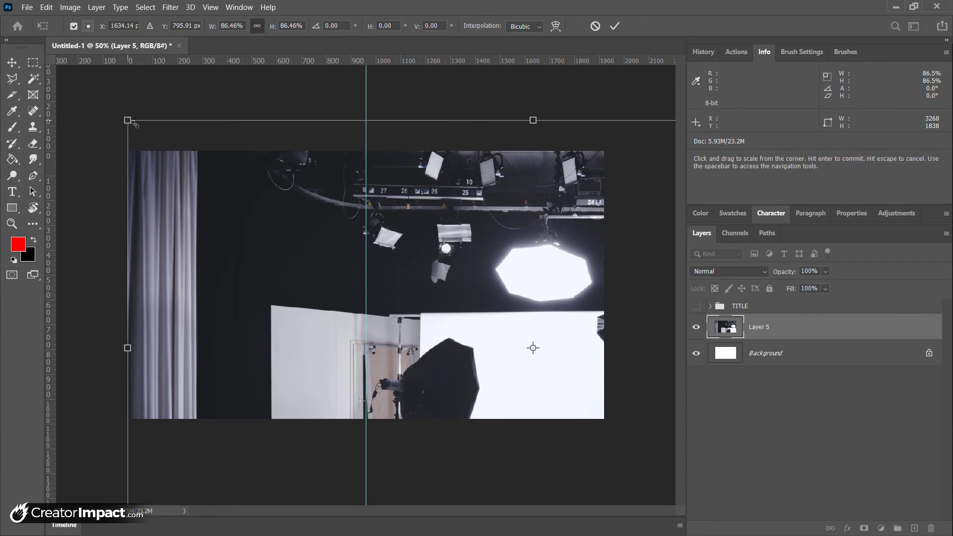
drag(127, 119, 331, 235)
mouse_move(467, 326)
mouse_down()
mouse_move(198, 195)
mouse_move(99, 195)
mouse_move(115, 195)
mouse_up()
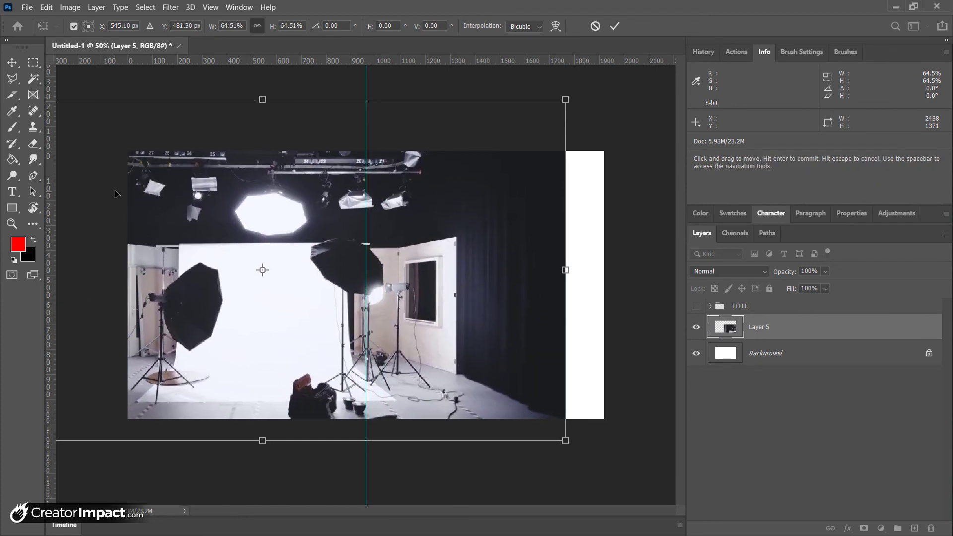
key(g)
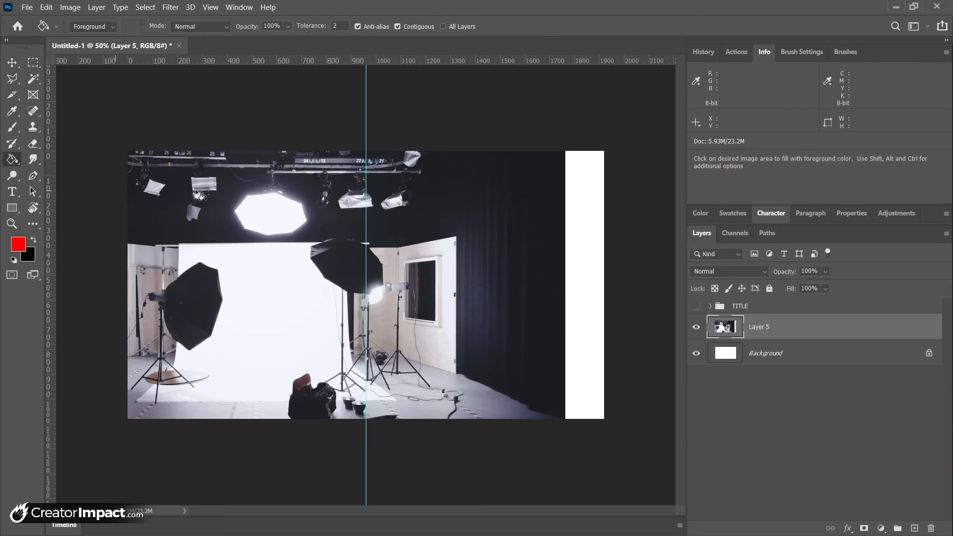
- Scale the studio picture down and place it flush with the canvas's left edge, ending at about 1510 px across the canvas
drag(257, 195, 256, 190)
key(ctrl+t)
drag(565, 98, 494, 171)
mouse_move(303, 223)
mouse_down()
mouse_move(493, 242)
mouse_move(387, 248)
mouse_move(392, 233)
mouse_move(352, 224)
mouse_move(330, 232)
mouse_move(320, 222)
mouse_move(321, 232)
mouse_up()
key(Return)
key(g)
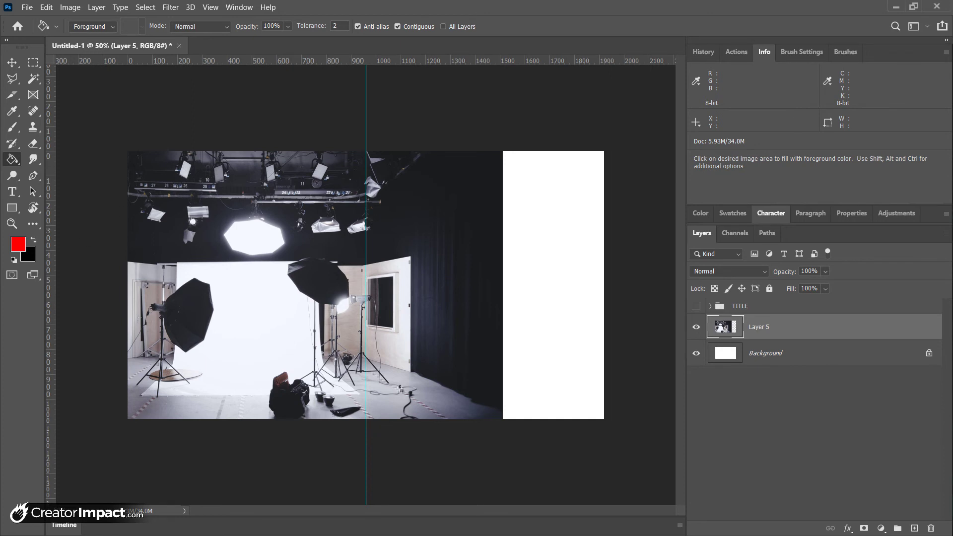
- Try filling the blank strip beside the studio picture with a dark colour sampled from the picture's edge, and undo the fill
click(19, 246)
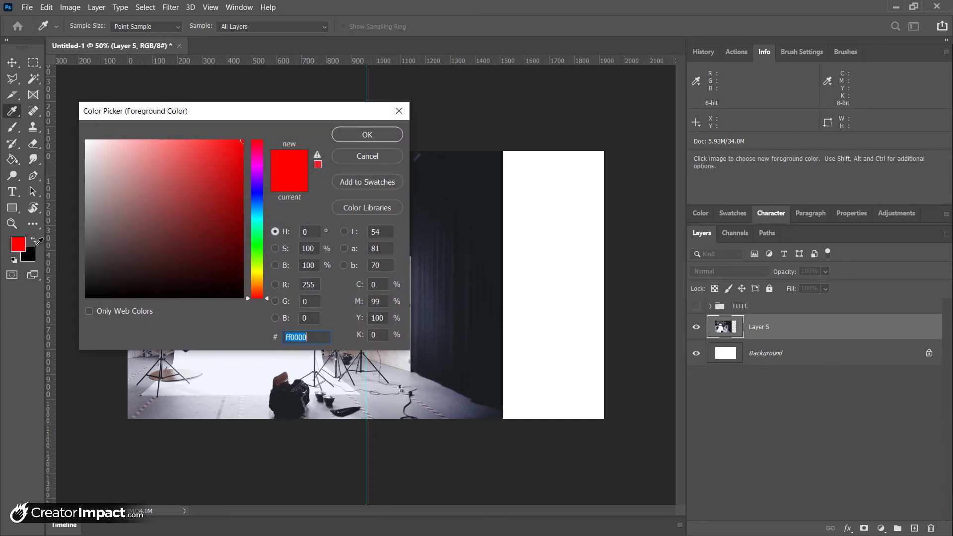
click(373, 134)
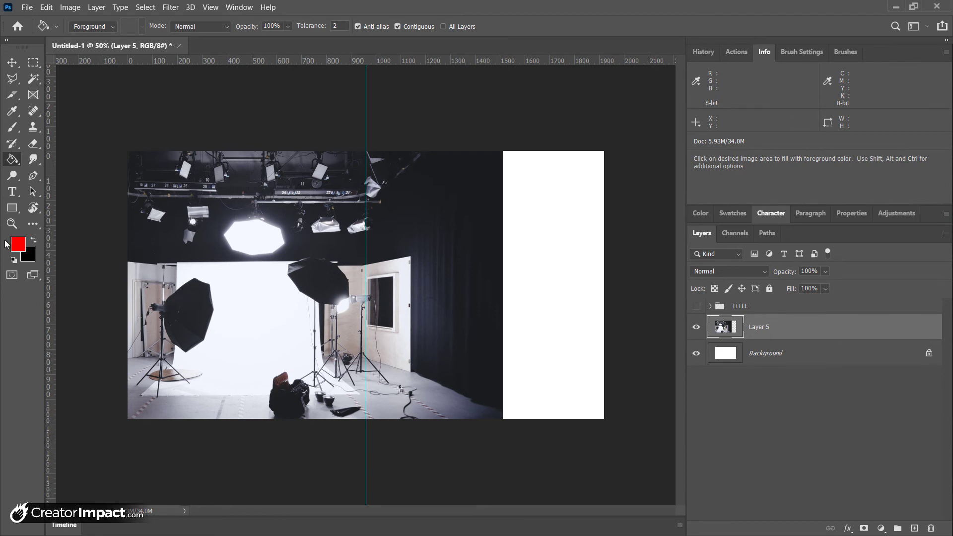
click(13, 114)
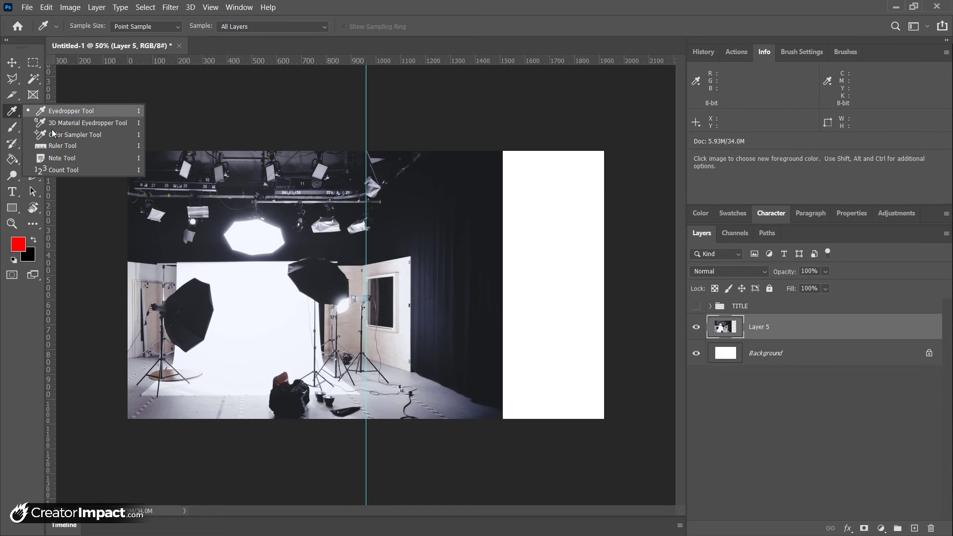
click(71, 111)
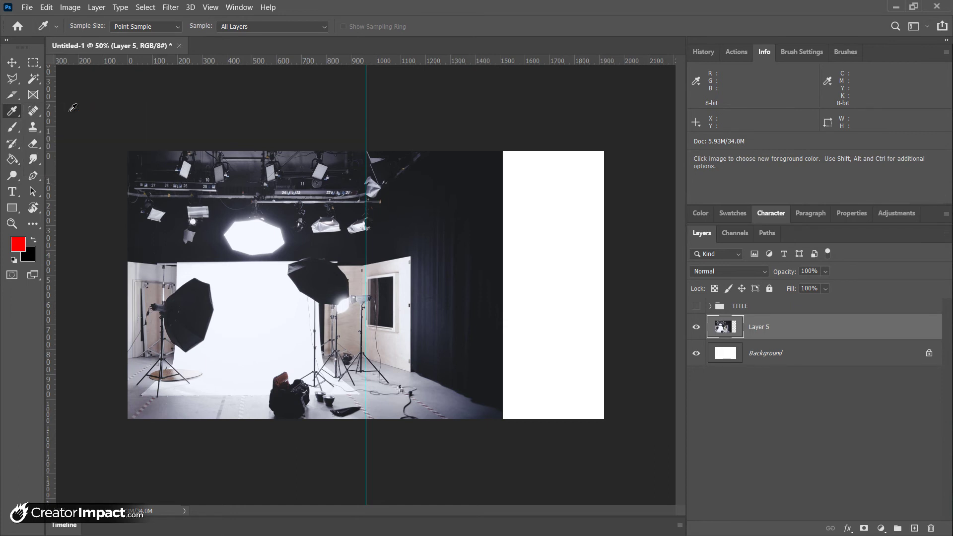
click(505, 278)
click(13, 160)
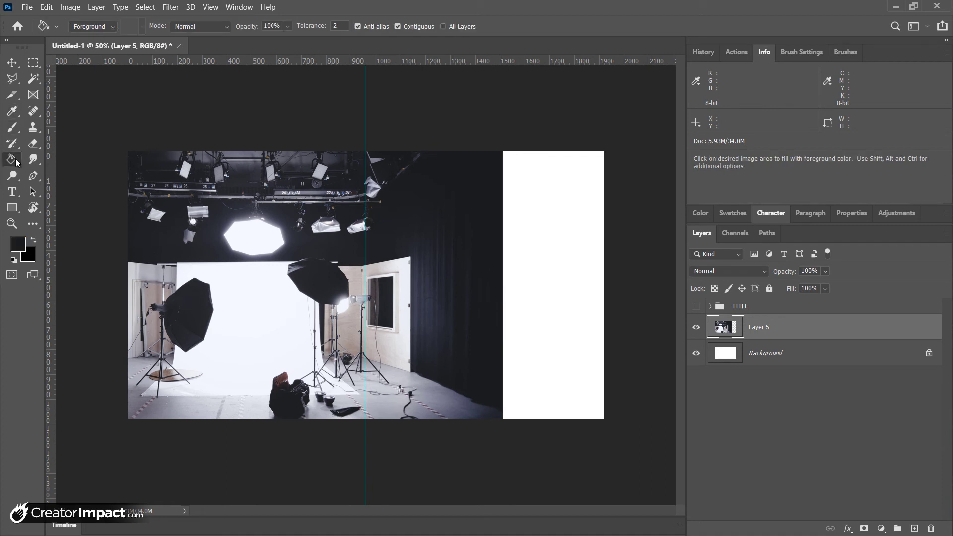
click(539, 289)
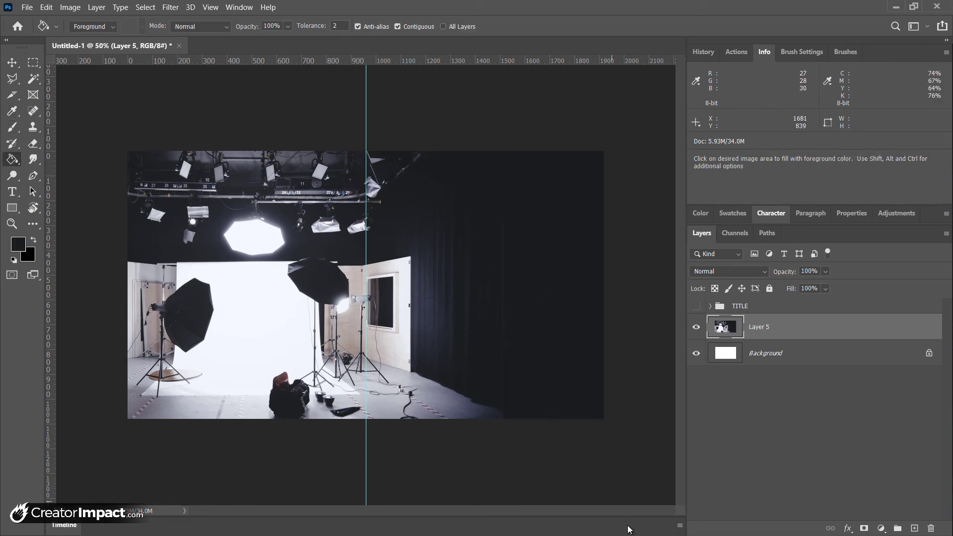
key(ctrl+z)
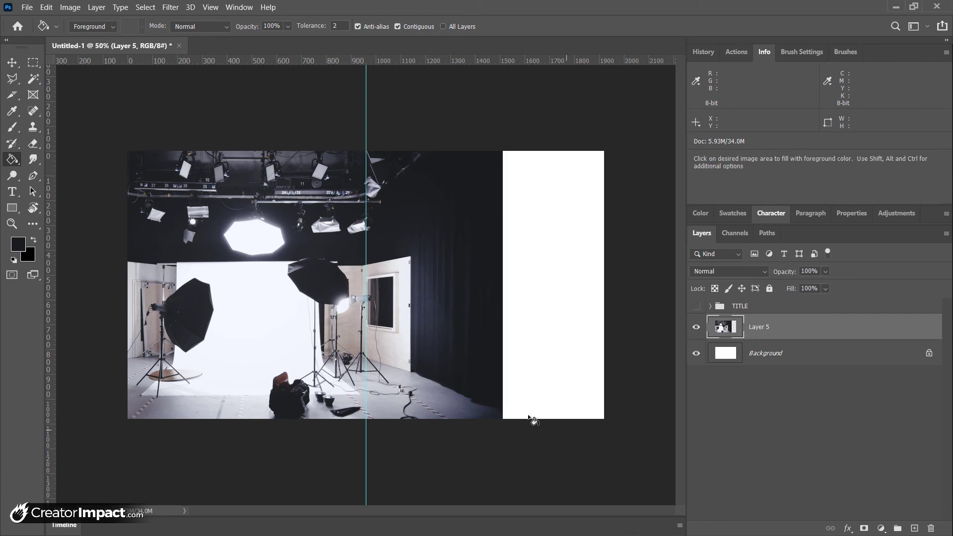
- Select a 439 × 1080 px area over the blank strip and picture edge, content-aware fill it with Auto sampling to a new layer, and deselect
click(35, 66)
drag(562, 380, 495, 458)
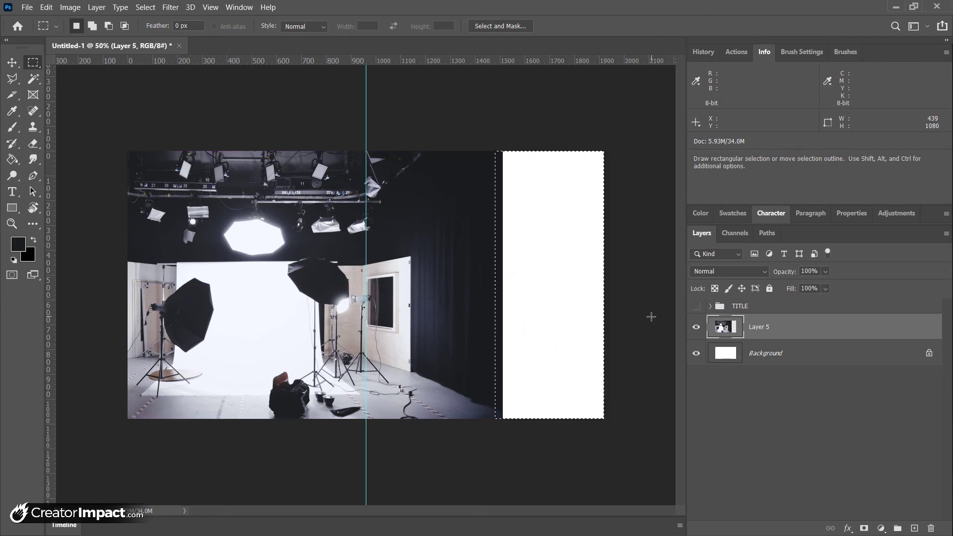
click(46, 7)
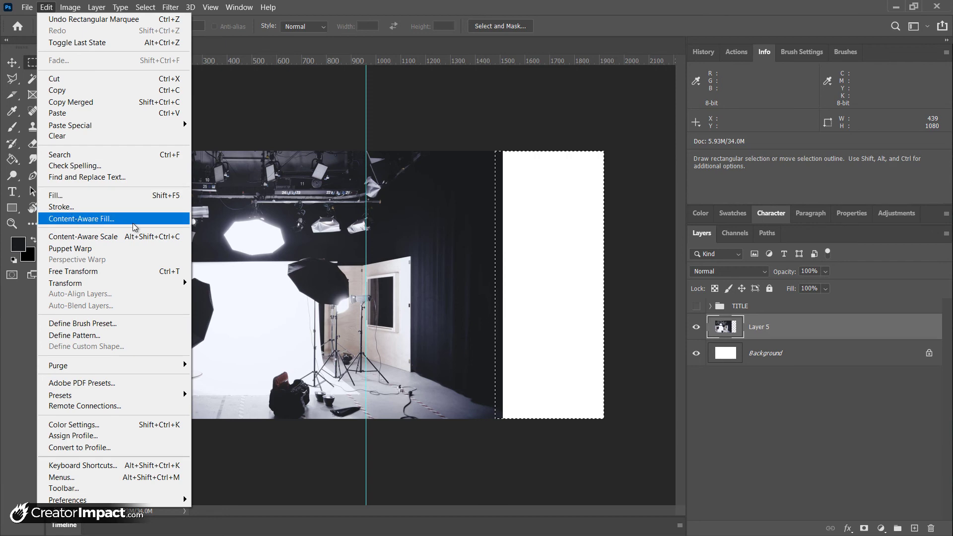
click(110, 224)
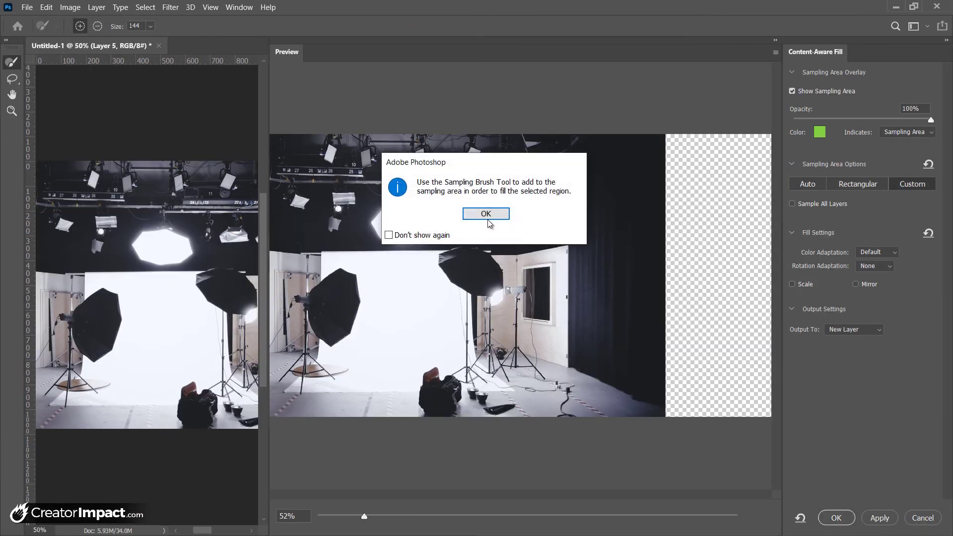
click(488, 216)
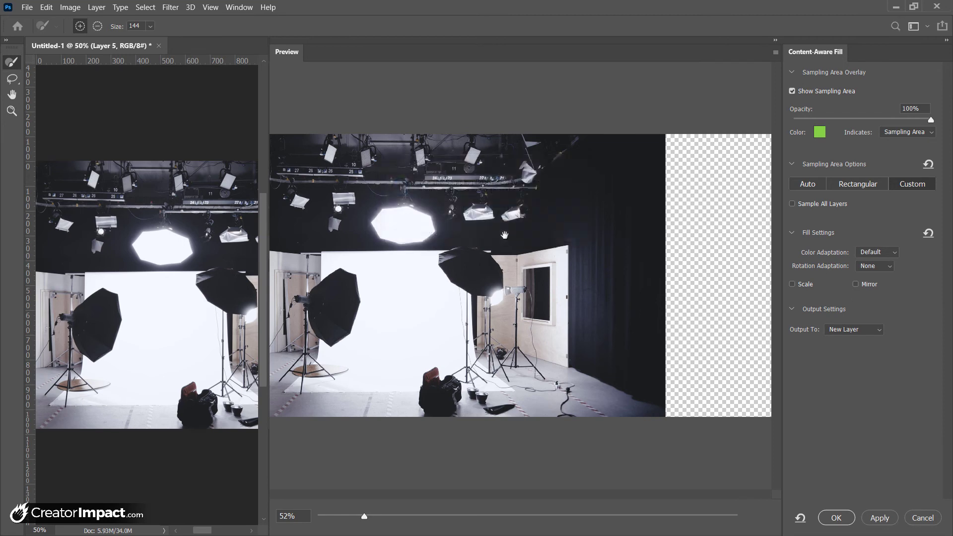
click(809, 184)
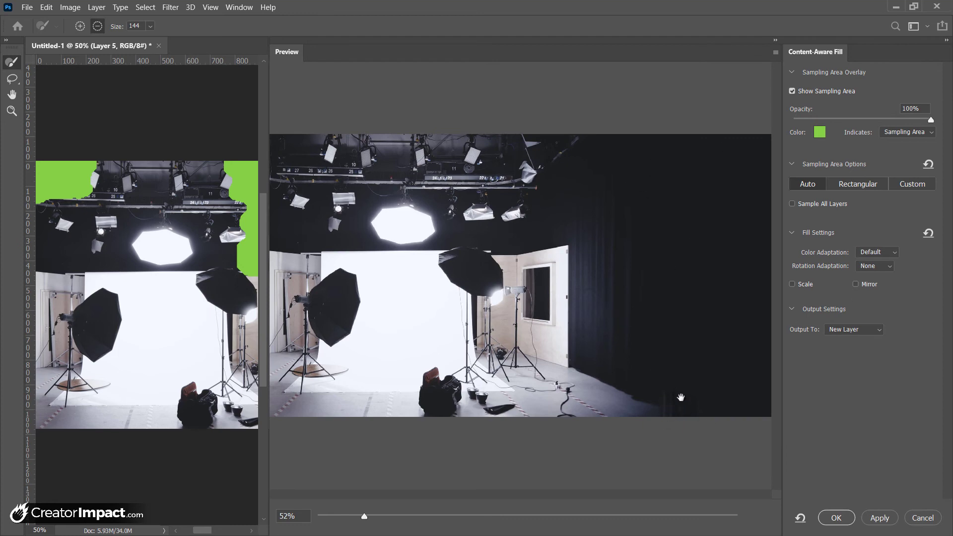
click(836, 518)
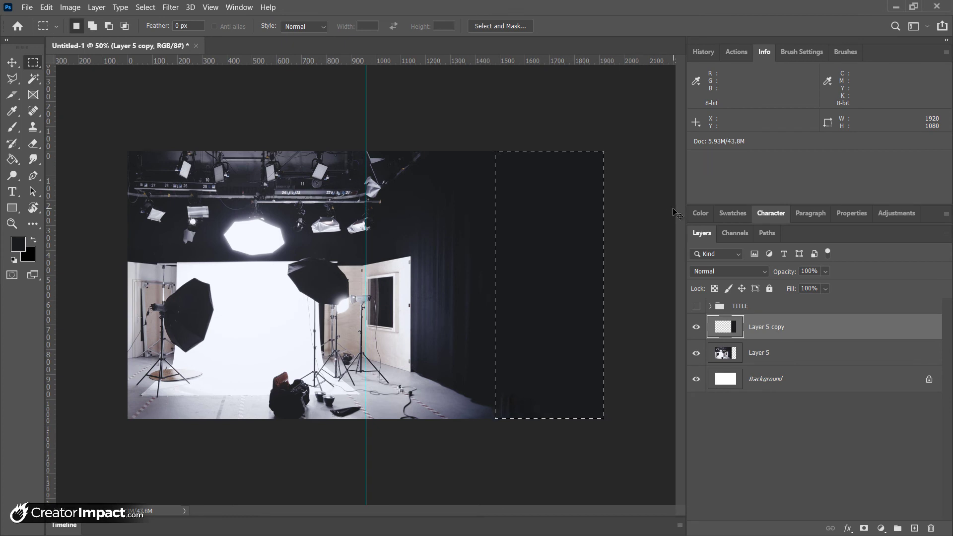
key(ctrl+d)
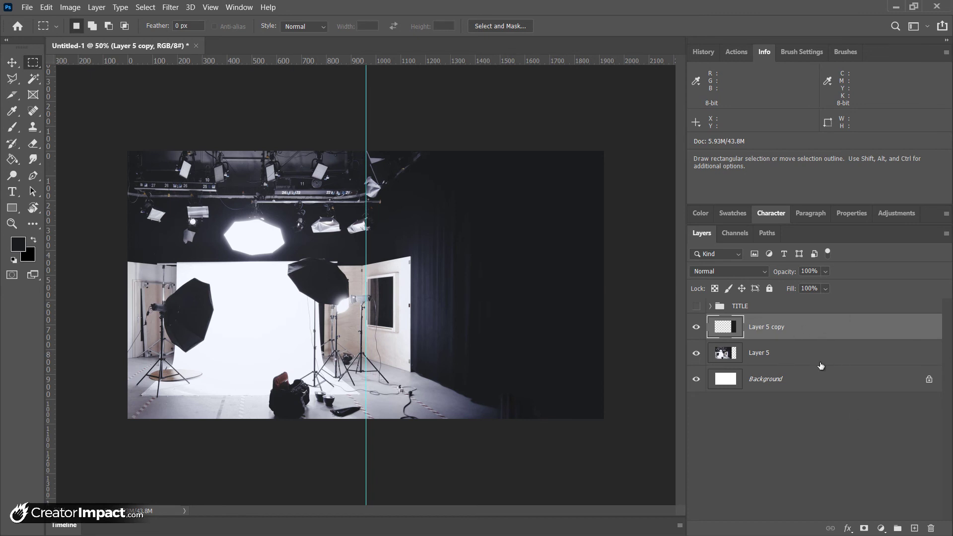
- Add a new layer on top and enter the text HGOW TO on it over the dark curtain
click(916, 528)
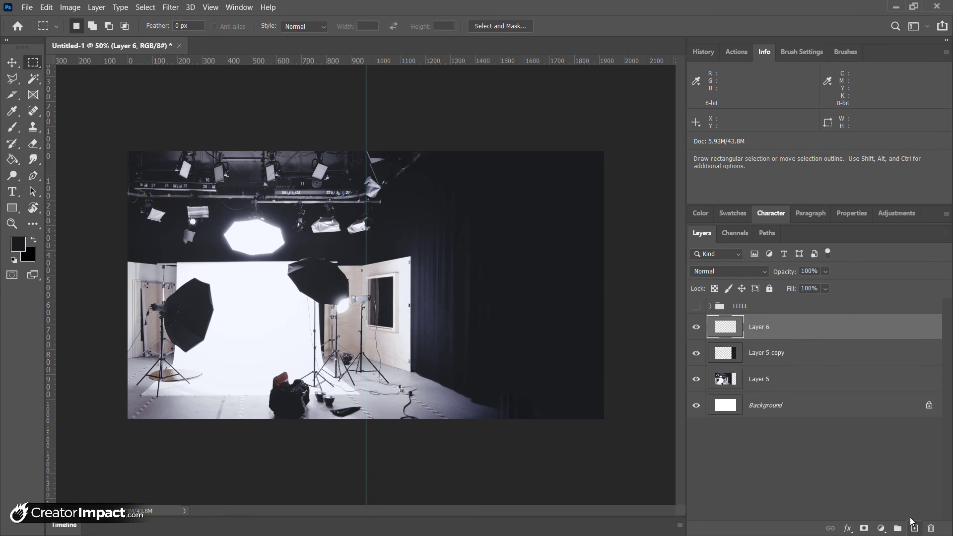
key(t)
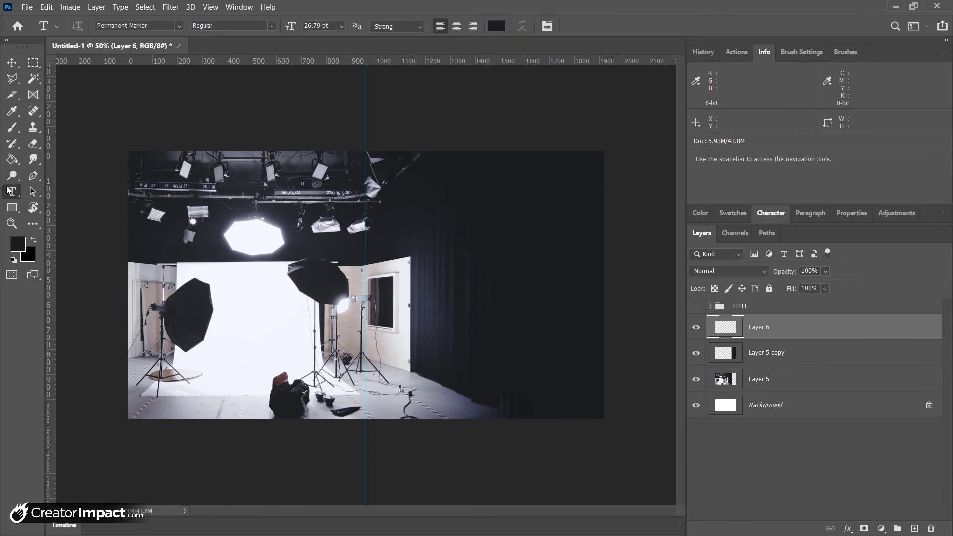
click(429, 222)
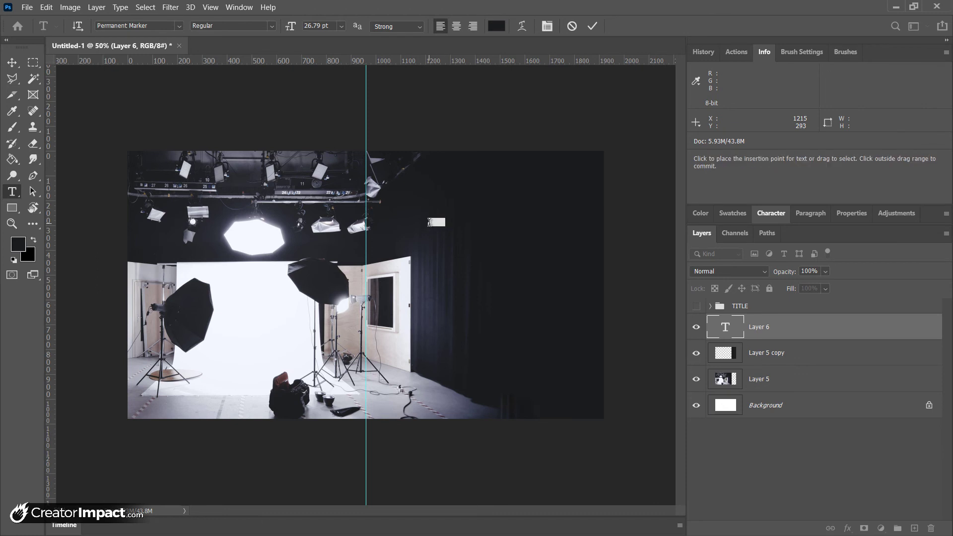
text(HGOW TO)
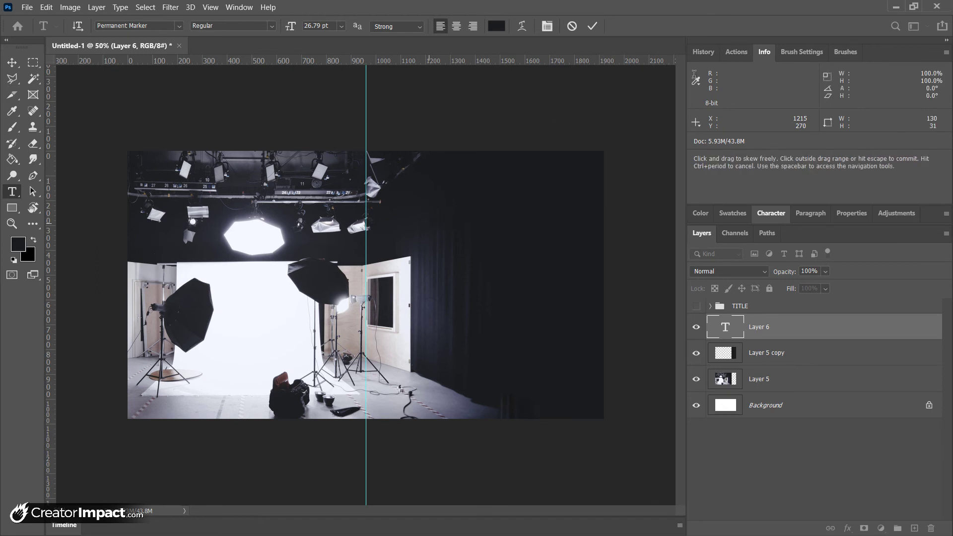
click(592, 26)
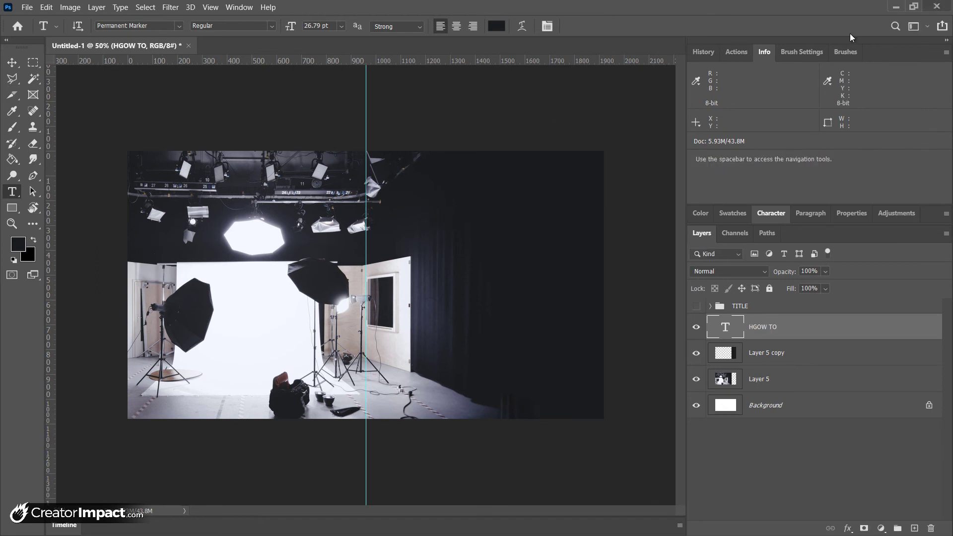
- Set the text layer's colour to white ffffff and its font to Oswald Light
click(496, 25)
text(ffffff)
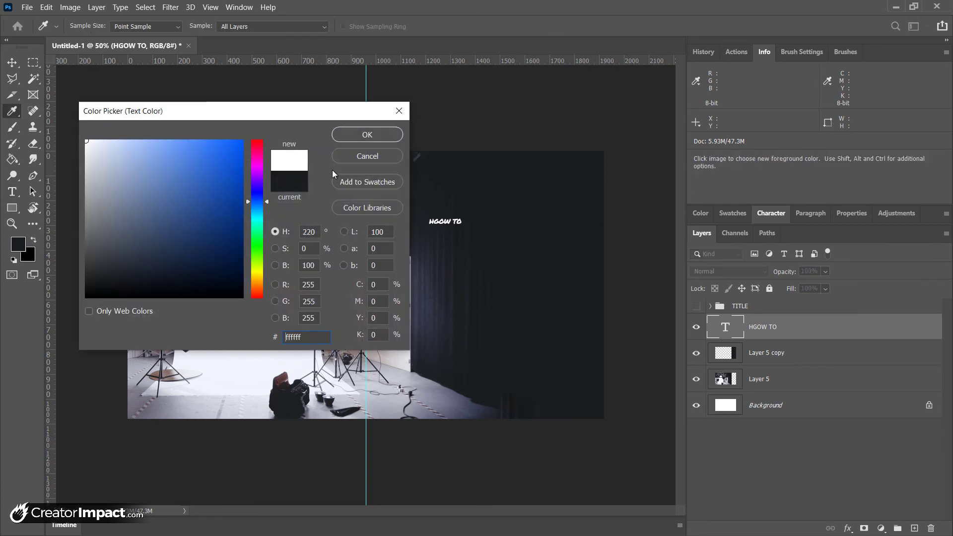
click(369, 130)
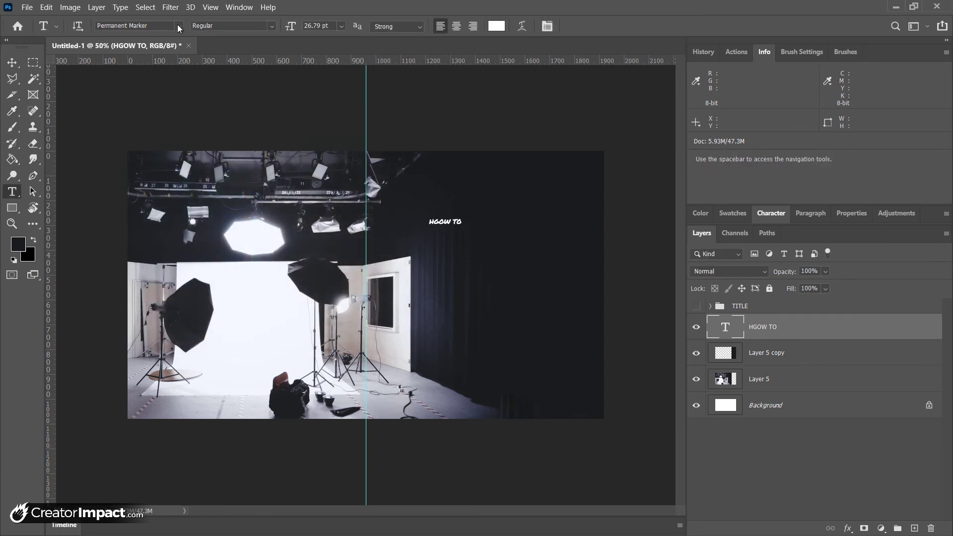
click(169, 25)
text(OSWALD)
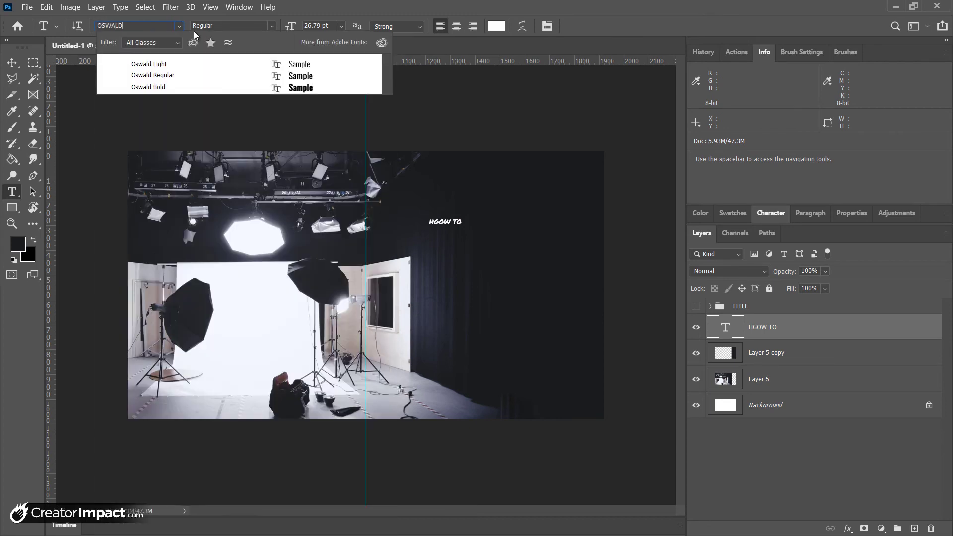
click(198, 67)
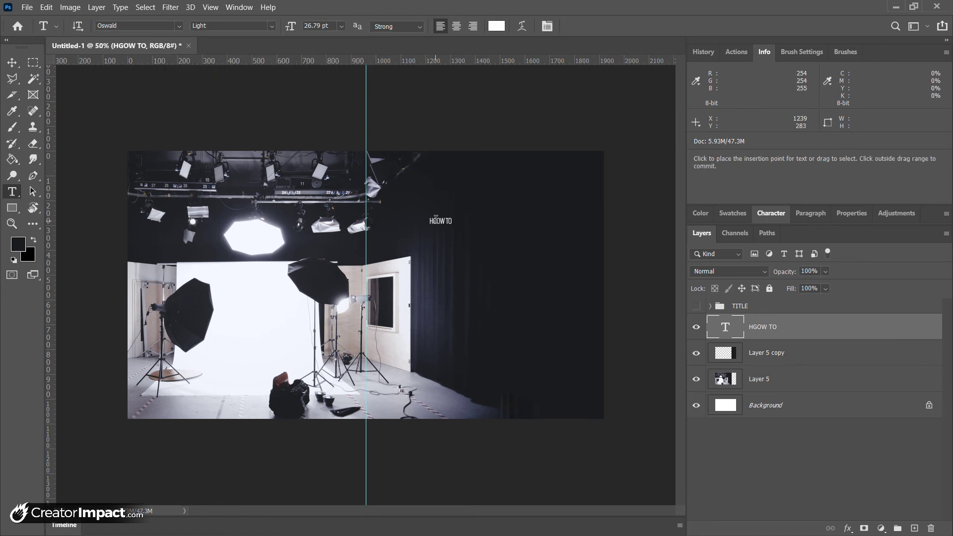
- Replace the misspelled text over the curtain with HOW TO
click(471, 214)
key(ctrl+a)
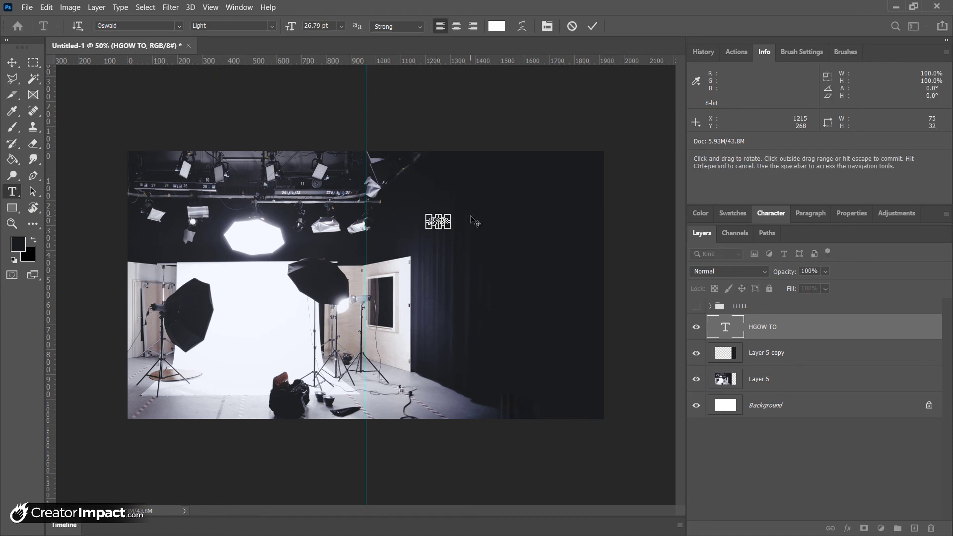
text(HOW TO)
key(ctrl+Return)
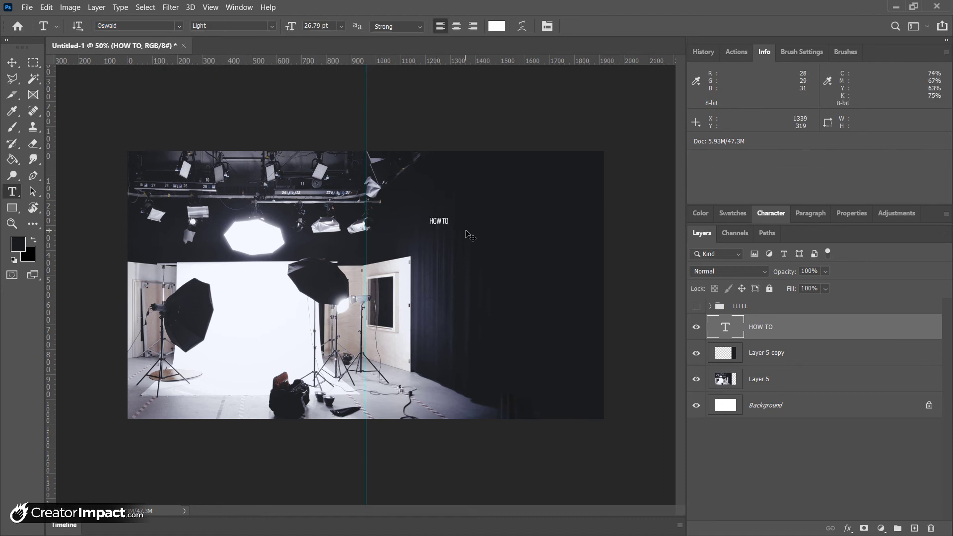
- Scale the HOW TO text to about 498% and move it up beside the vertical guide
key(ctrl+t)
drag(449, 226, 520, 269)
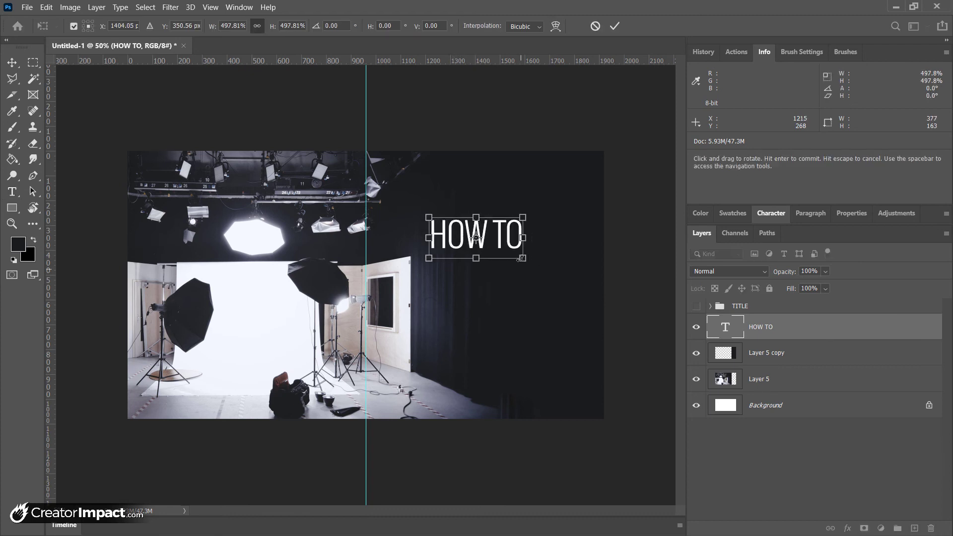
key(Return)
drag(481, 238, 434, 201)
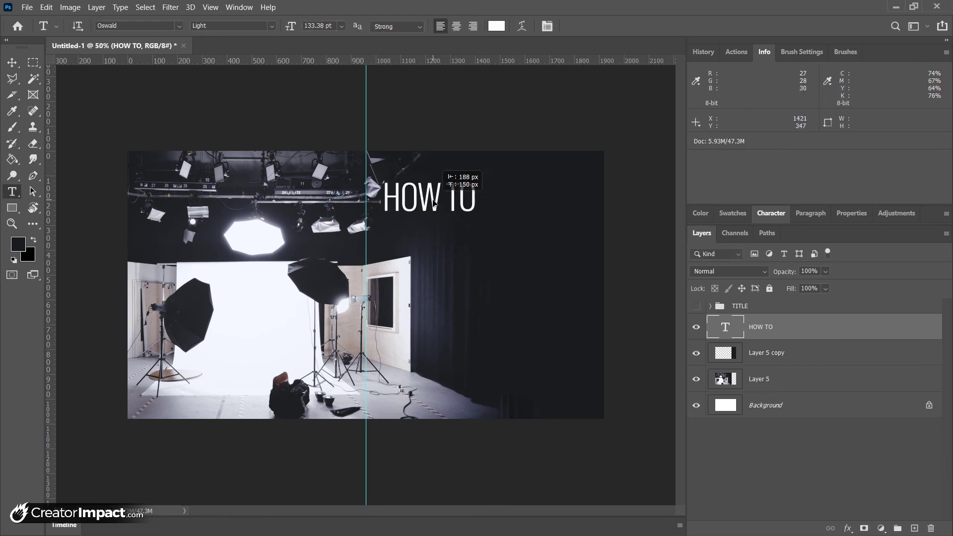
- Extend the heading to HOW TO SETUP and move it down by about 88 px
click(475, 197)
text(SETUP)
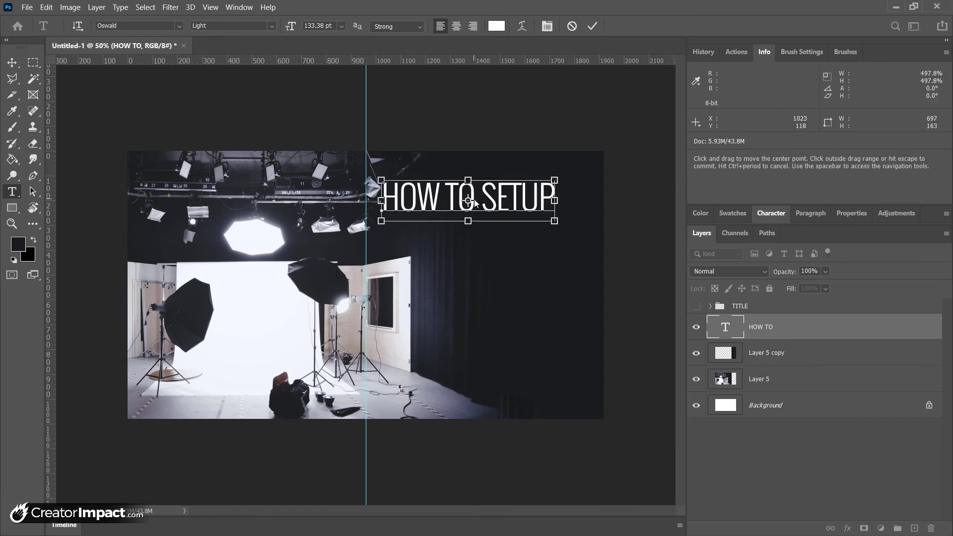
key(ctrl+Return)
drag(488, 207, 490, 230)
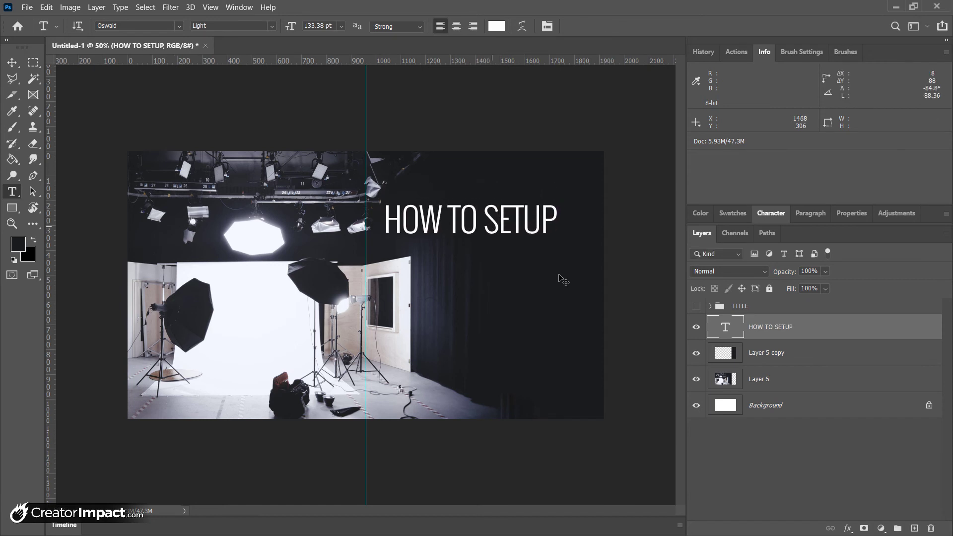
- Duplicate the HOW TO SETUP layer and place the copy directly below the original as a second line
drag(858, 328, 912, 526)
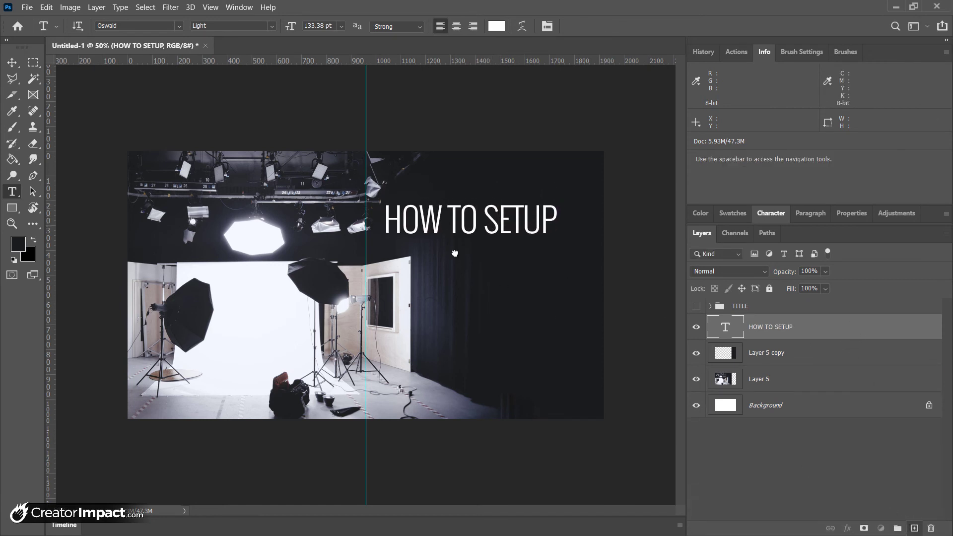
drag(805, 333, 915, 529)
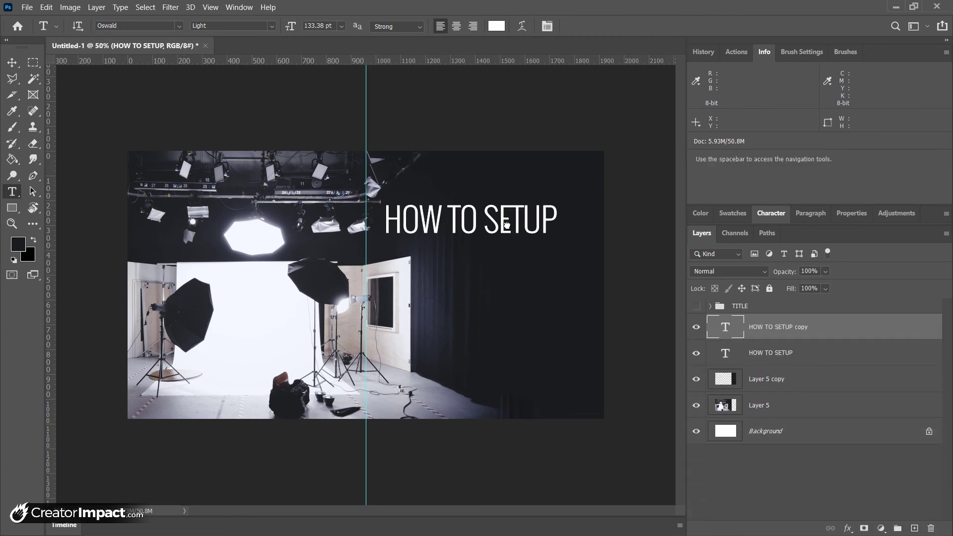
drag(477, 229, 478, 267)
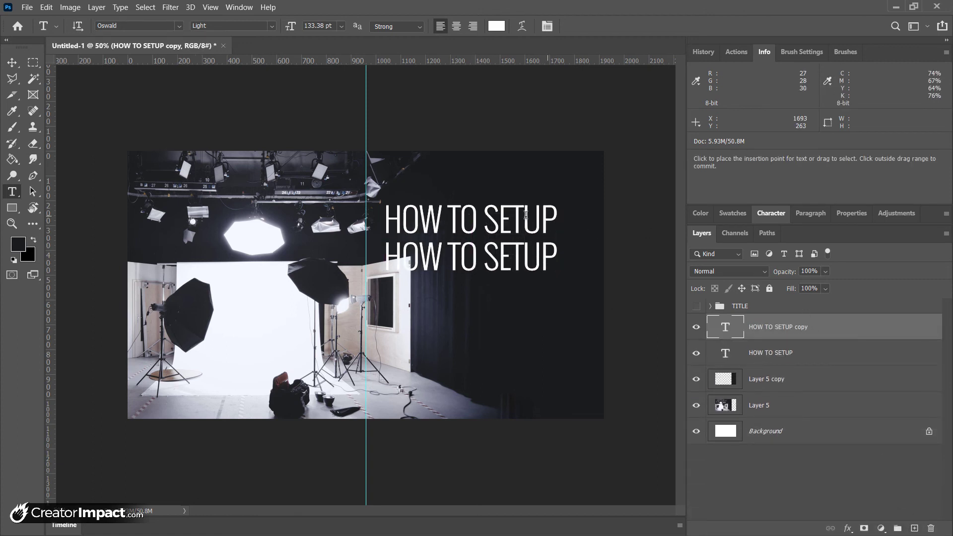
- Extend the upper heading line to read HOW TO SETUP A
click(555, 215)
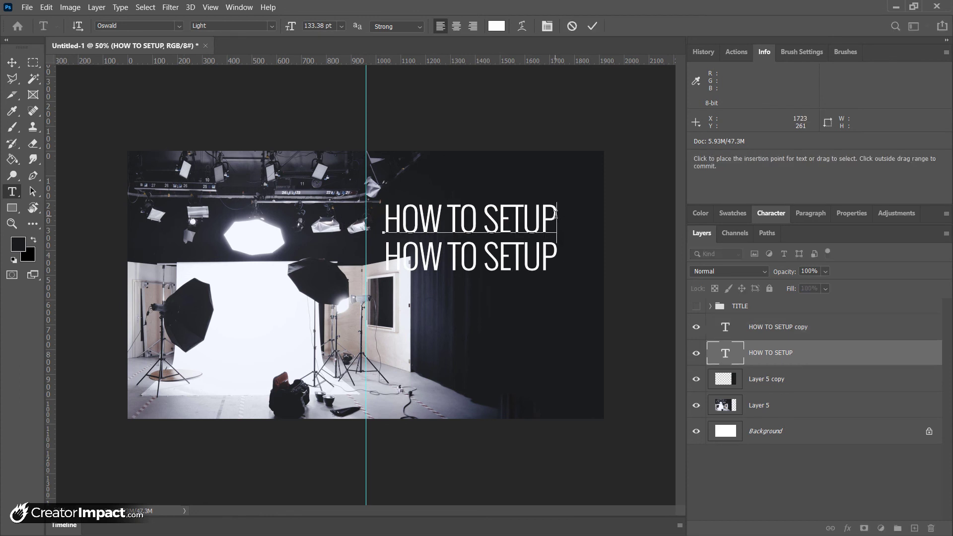
text(A)
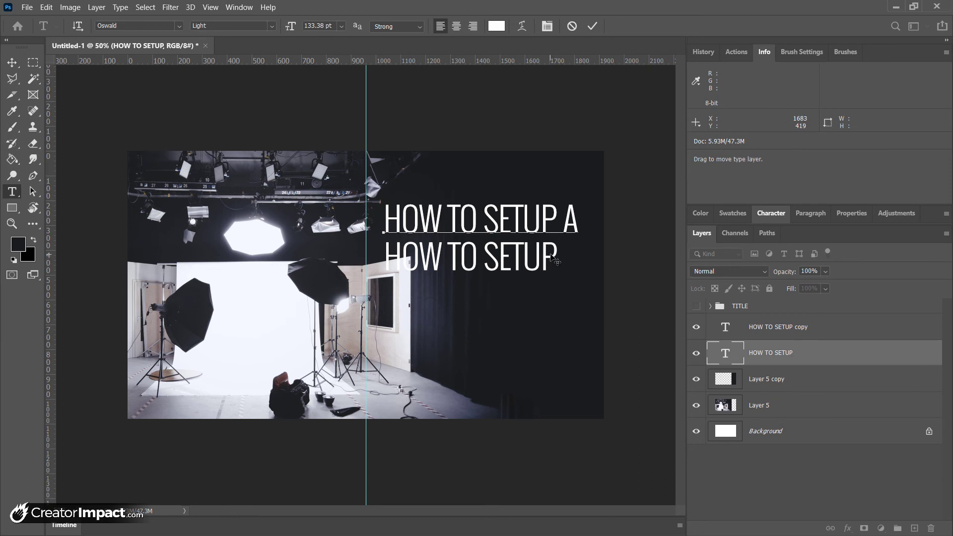
key(ctrl)
key(ctrl+Return)
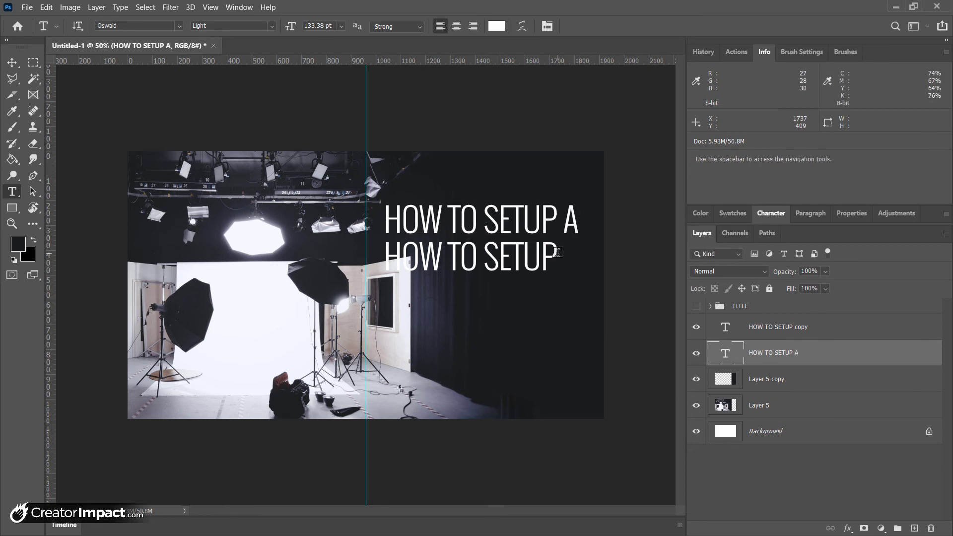
- Replace the duplicated second heading line with PHOTO and STUDIO on two separate lines
drag(555, 253, 385, 256)
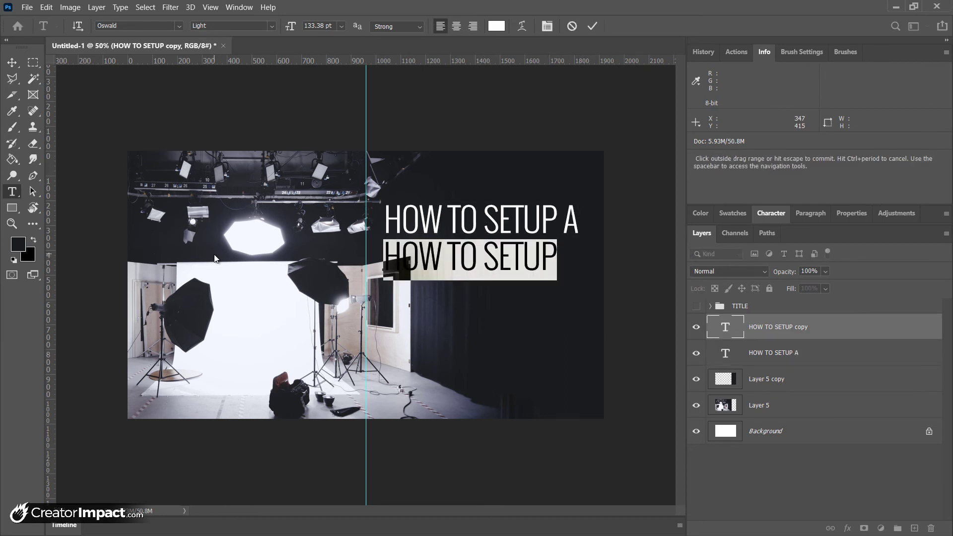
text(PHOTO)
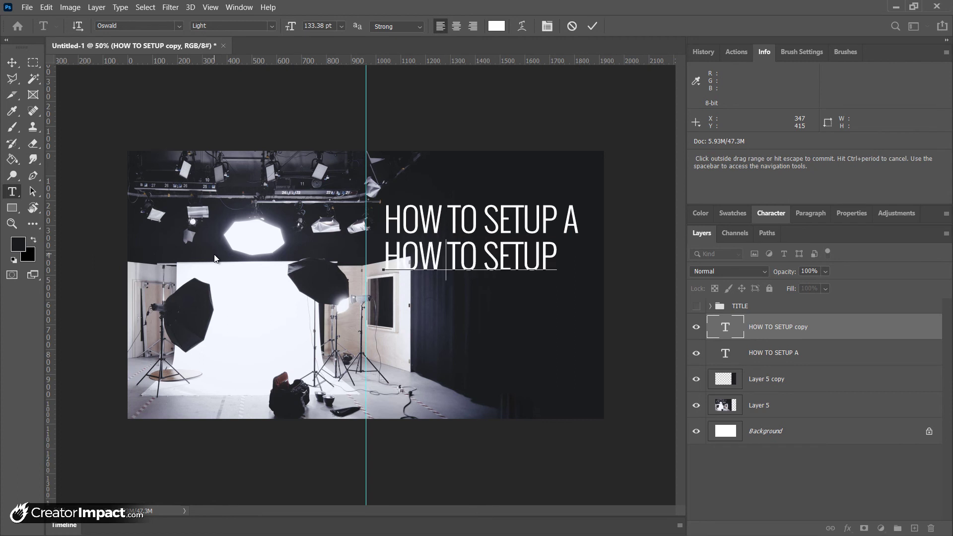
key(Return)
text(STUDIOE)
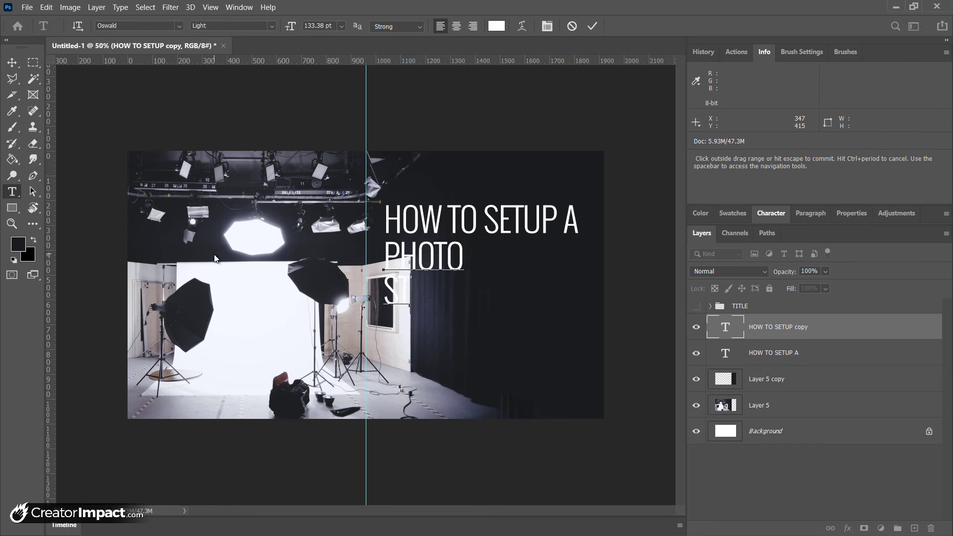
key(ctrl)
key(BackSpace)
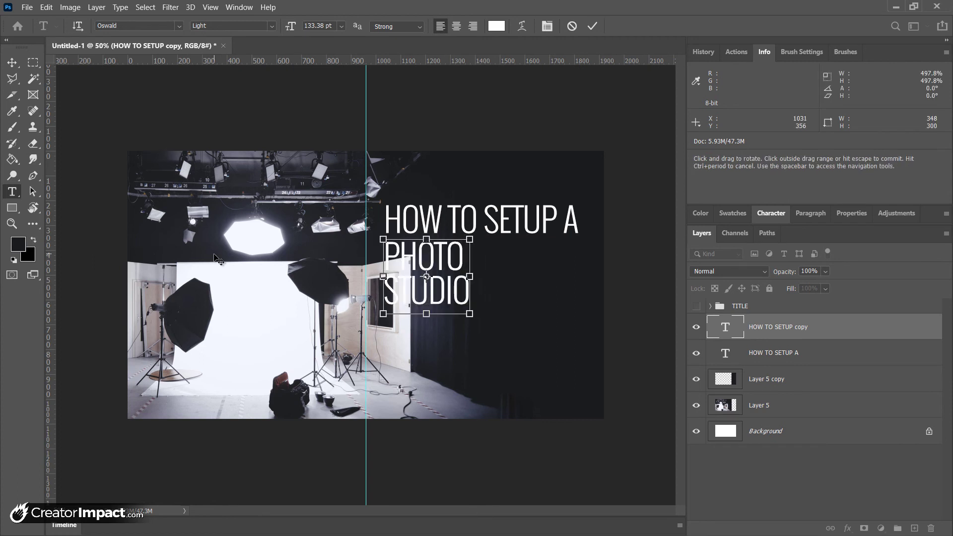
key(ctrl+Return)
- Set the PHOTO STUDIO text to Oswald Bold and scale it up to about 187%
click(271, 26)
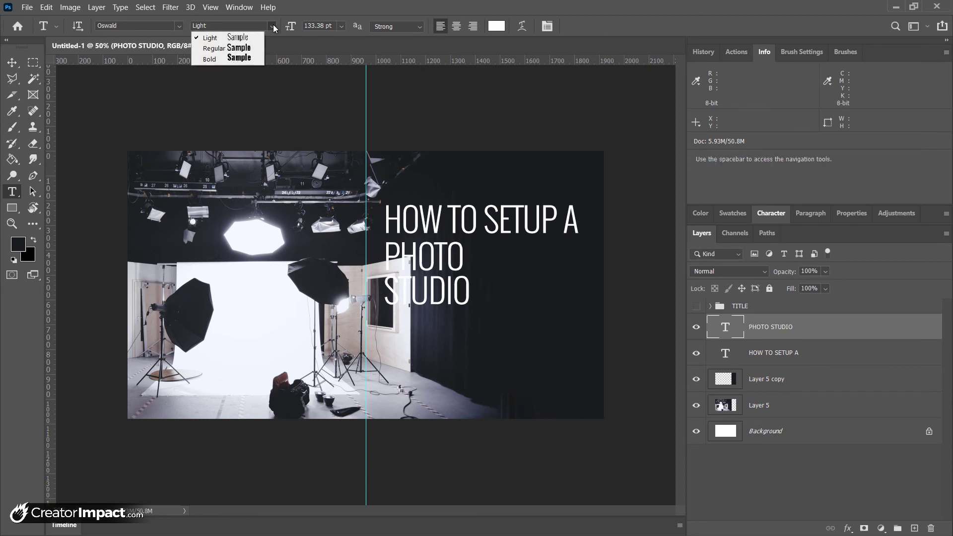
click(225, 59)
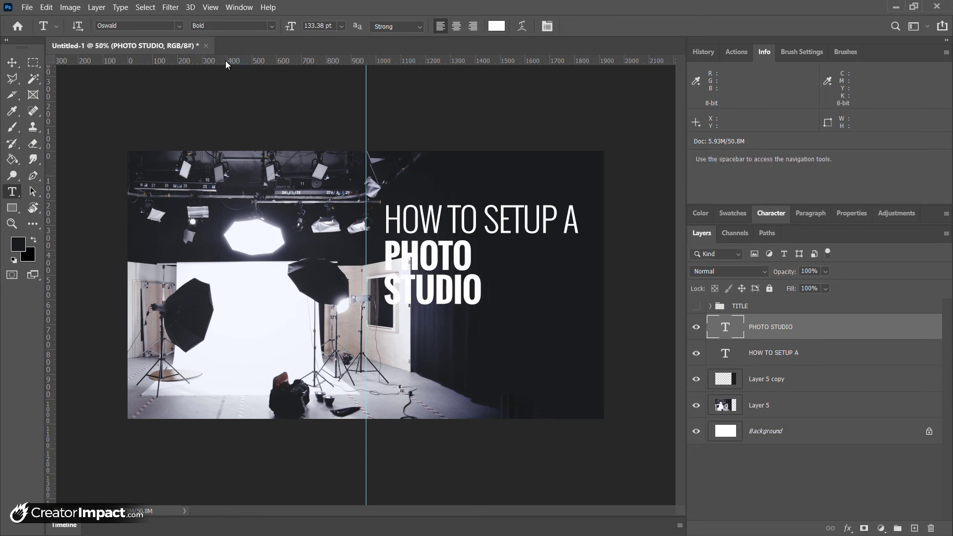
key(ctrl+t)
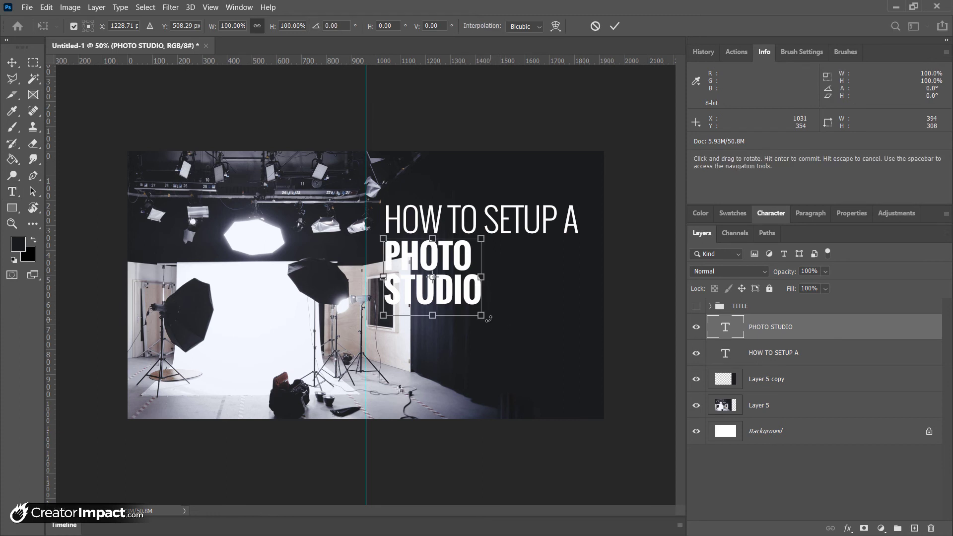
drag(503, 329, 571, 379)
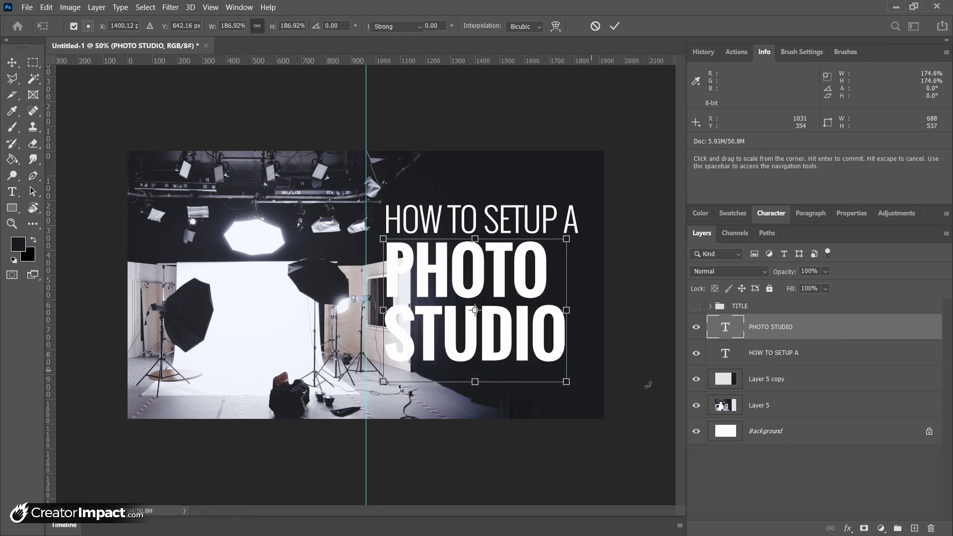
key(Return)
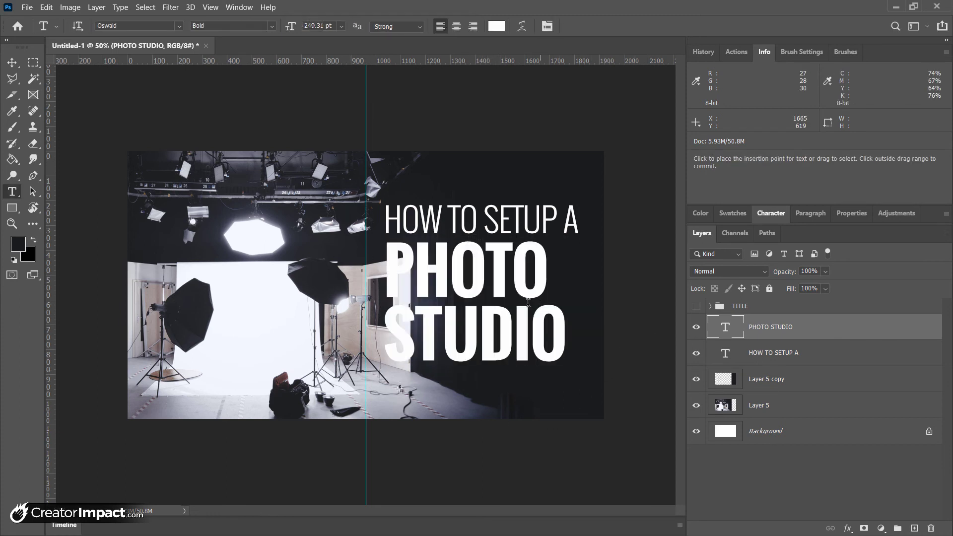
- Scale HOW TO SETUP A down to about 91% to match STUDIO's width, and shift both text layers slightly up and right
click(783, 354)
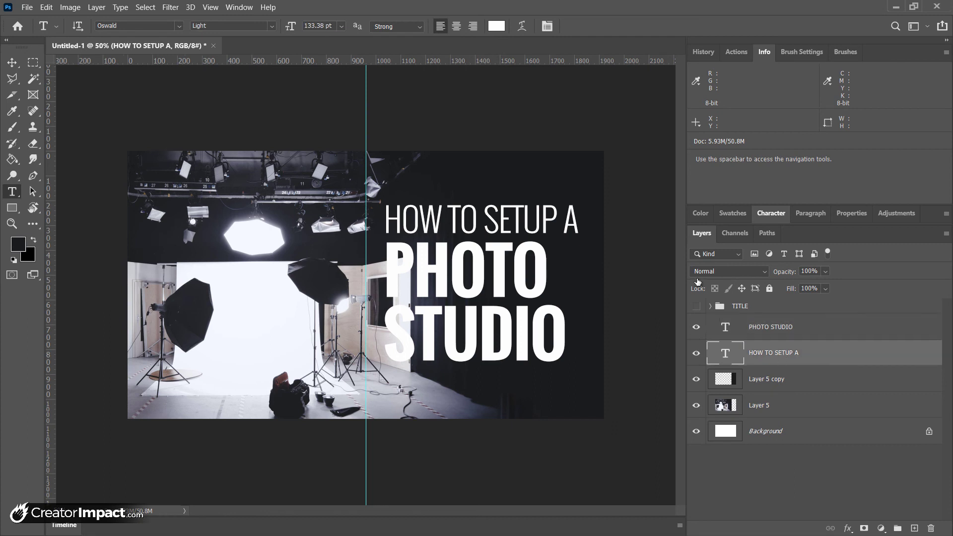
key(ctrl+t)
drag(579, 201, 560, 204)
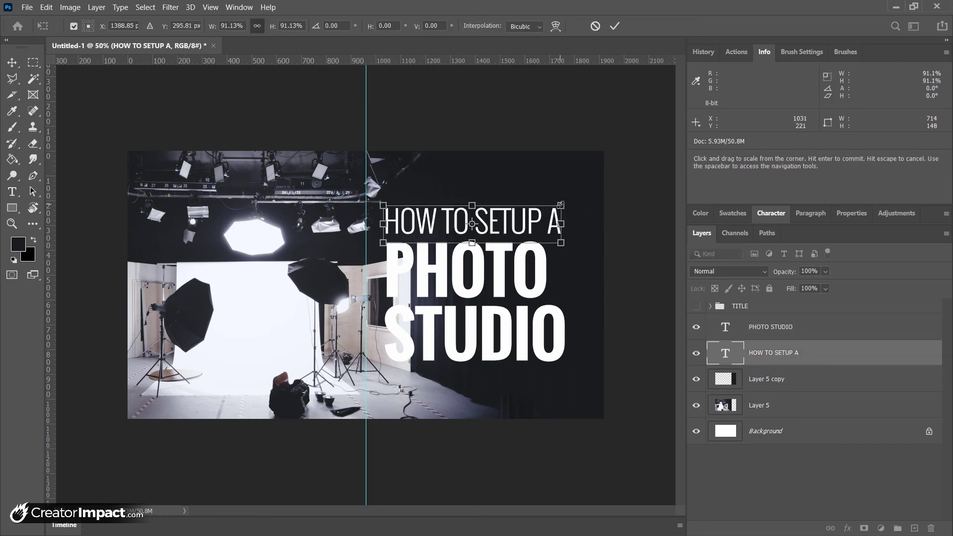
key(Return)
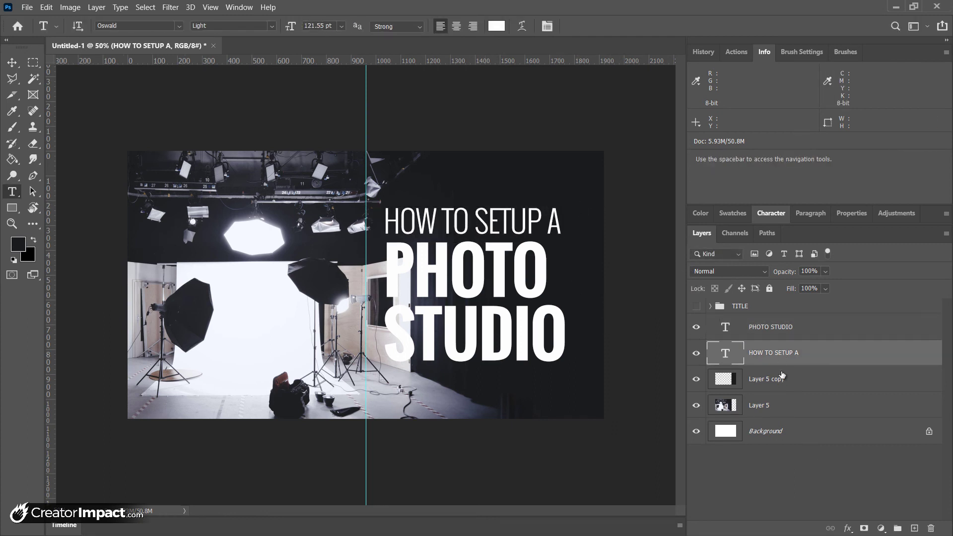
ctrl+click(773, 327)
drag(542, 286, 550, 270)
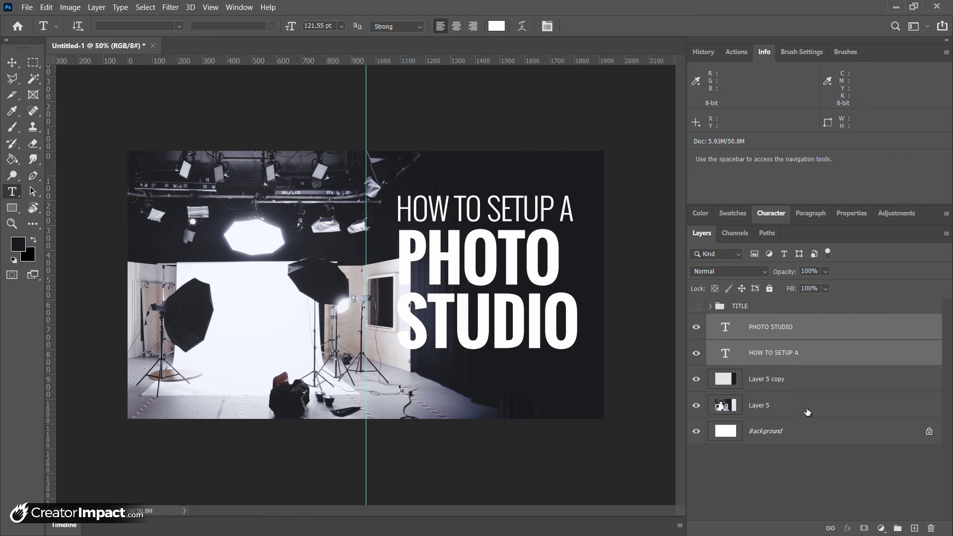
- Scale Layer 5 and Layer 5 copy together to about 95% and shift them left by about 91 px
click(798, 381)
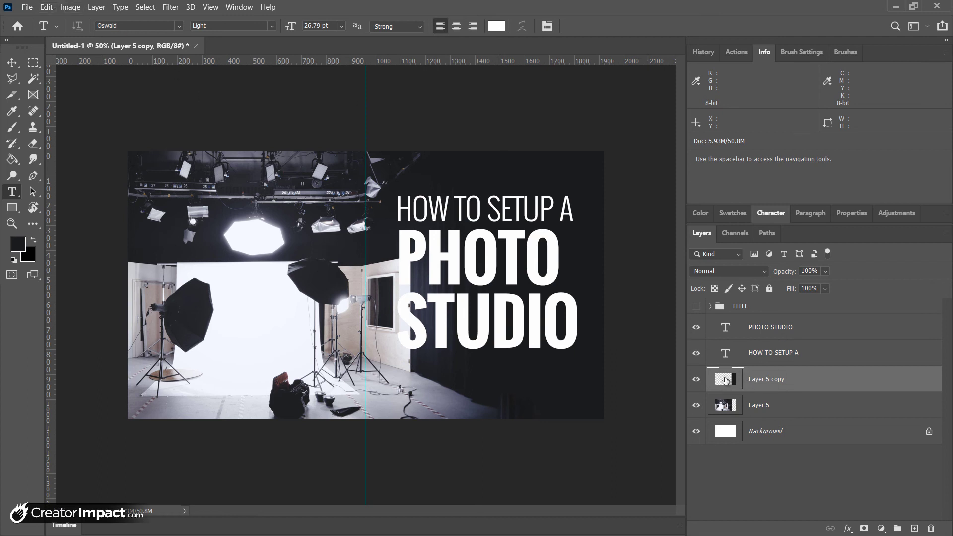
ctrl+click(730, 406)
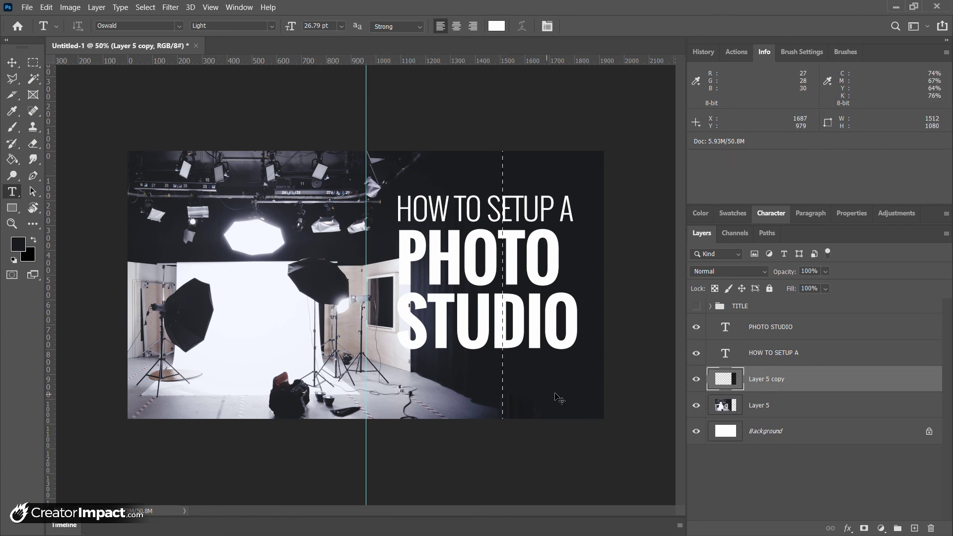
key(ctrl+d)
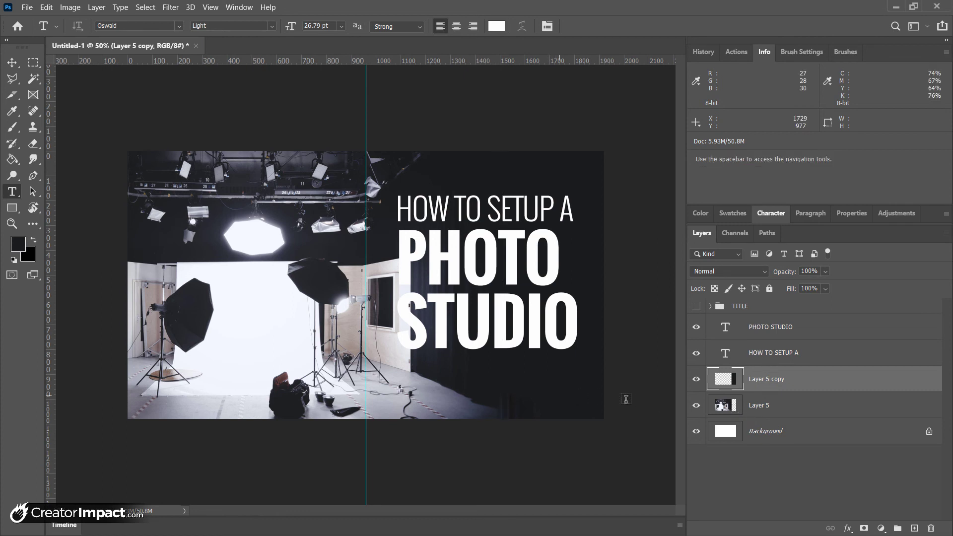
shift+click(823, 407)
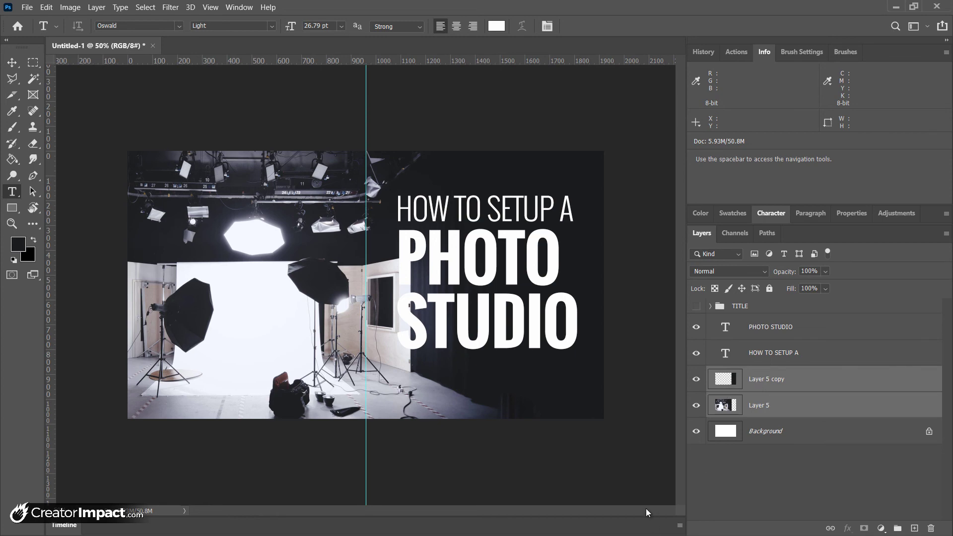
key(ctrl+t)
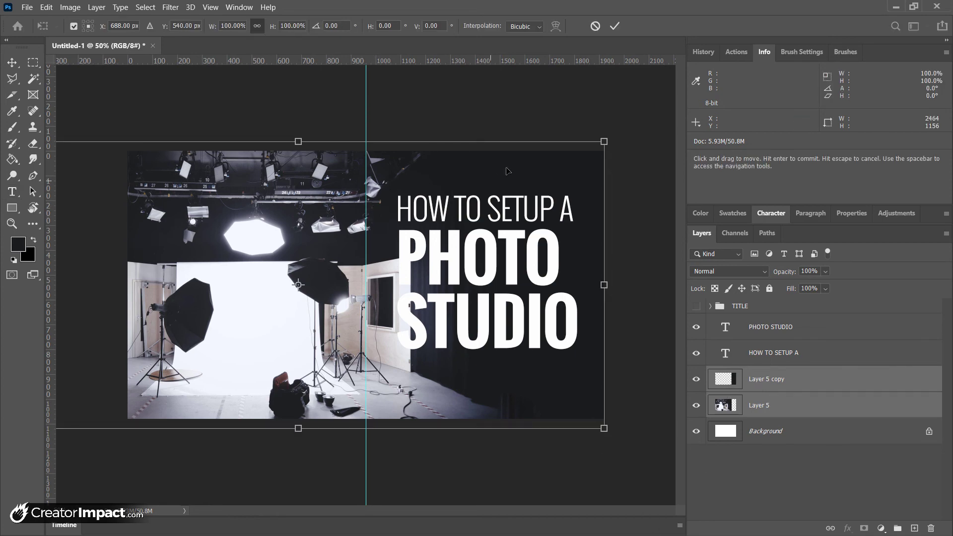
key(ctrl+0)
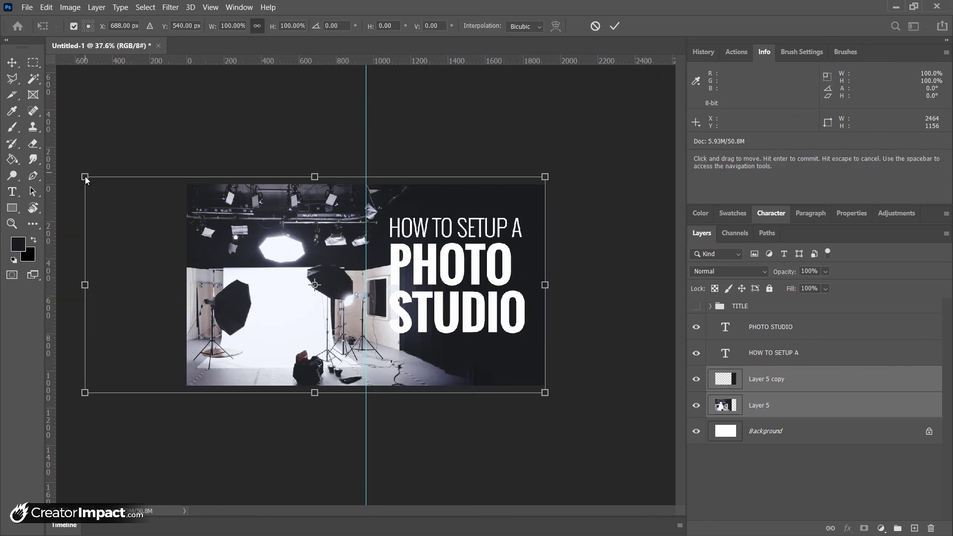
drag(85, 178, 97, 183)
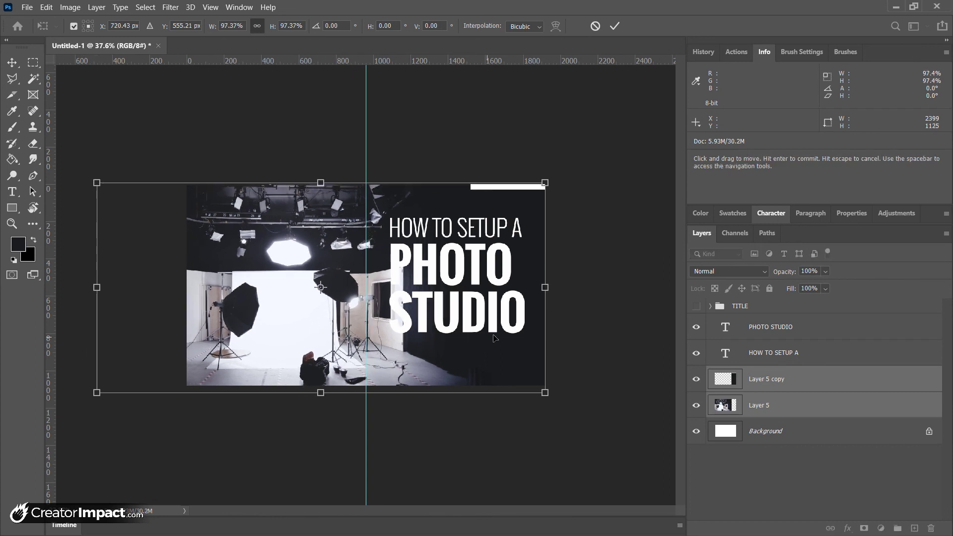
drag(544, 392, 534, 387)
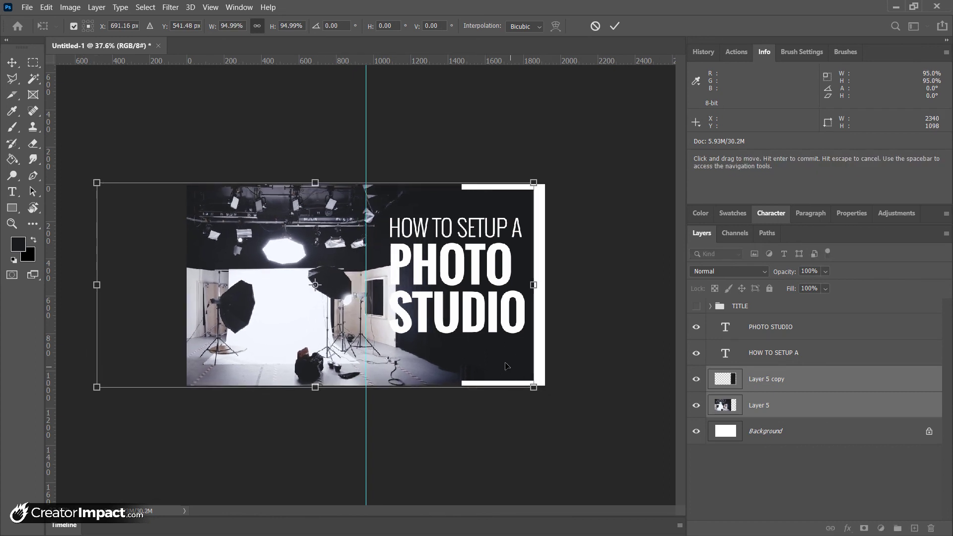
mouse_move(489, 361)
mouse_down()
mouse_move(472, 361)
mouse_move(485, 360)
mouse_up()
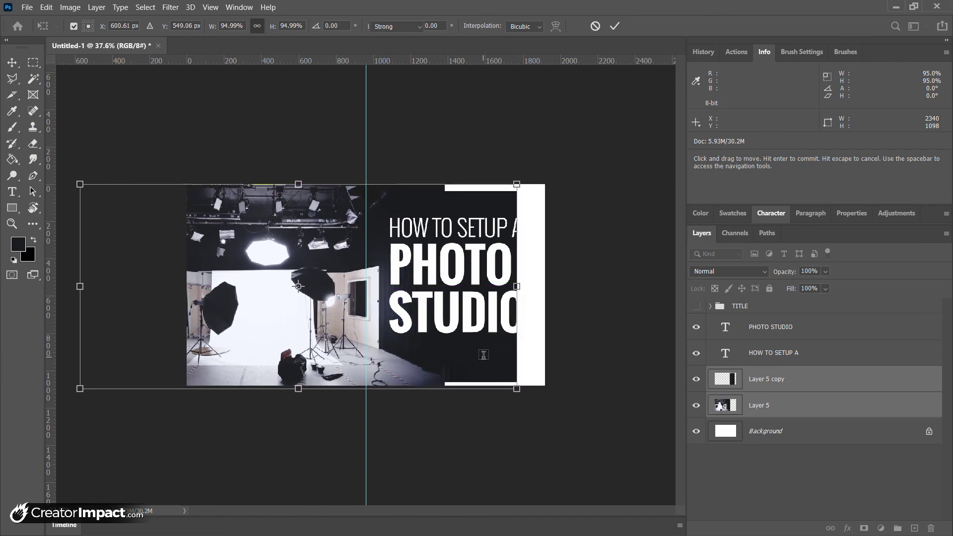
key(Return)
key(t)
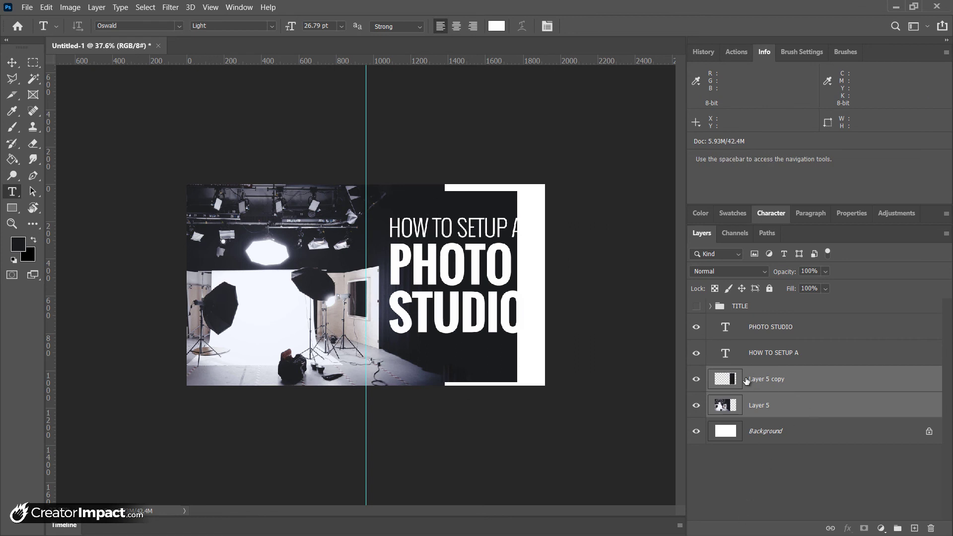
- Enlarge Layer 5 copy past the canvas height and stretch it to the right canvas edge to cover the white gaps
click(778, 379)
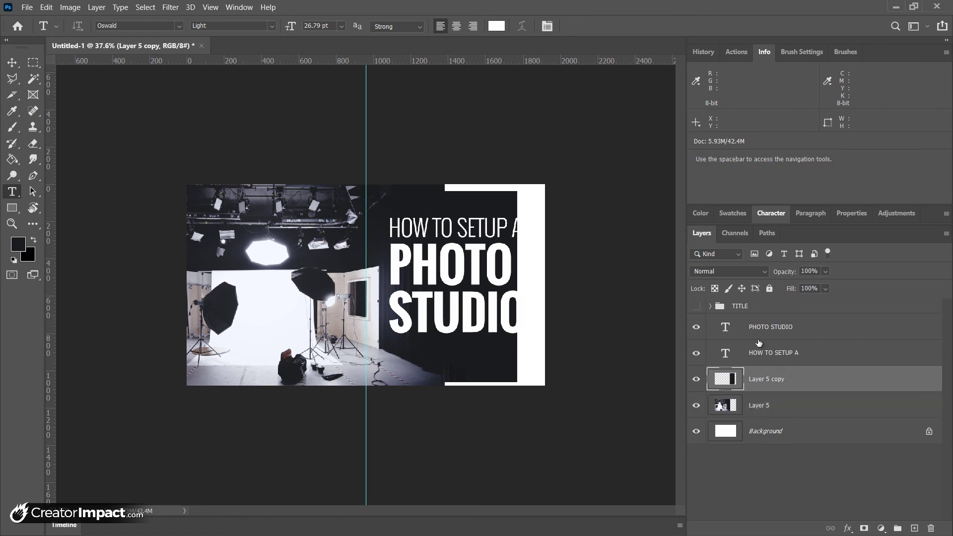
key(ctrl+t)
drag(517, 187, 521, 181)
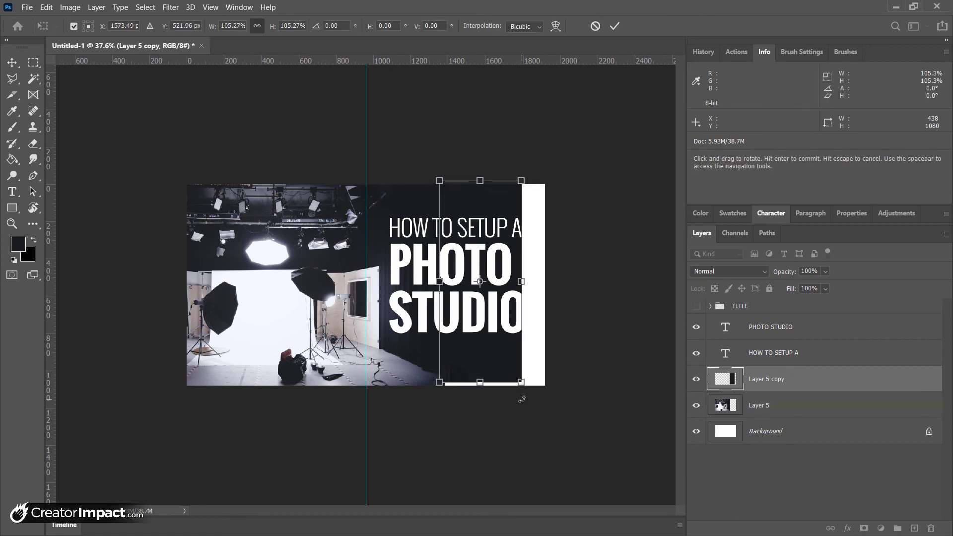
drag(520, 281, 550, 287)
key(Return)
key(t)
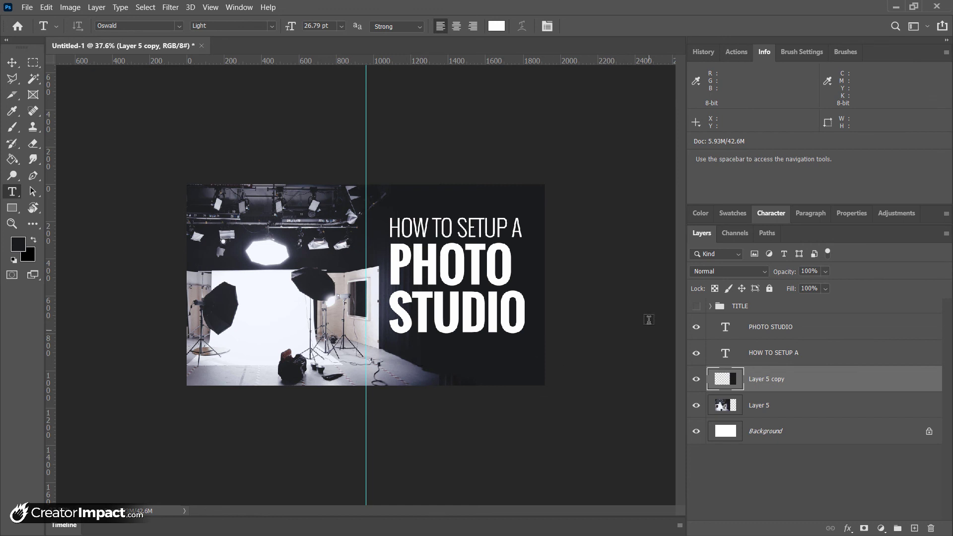
- Scale both heading text layers together to about 96% and move them about 32 px right and 5 px down
click(794, 353)
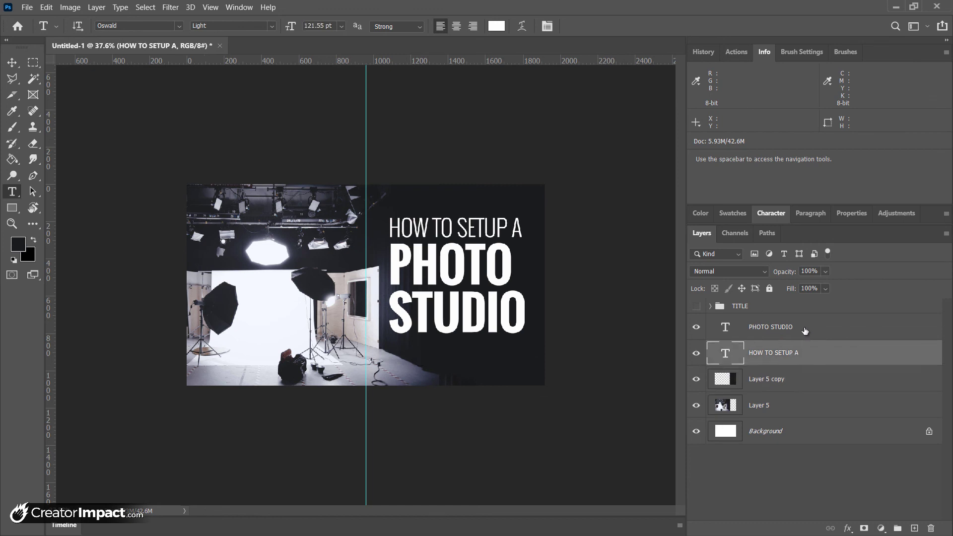
shift+click(801, 328)
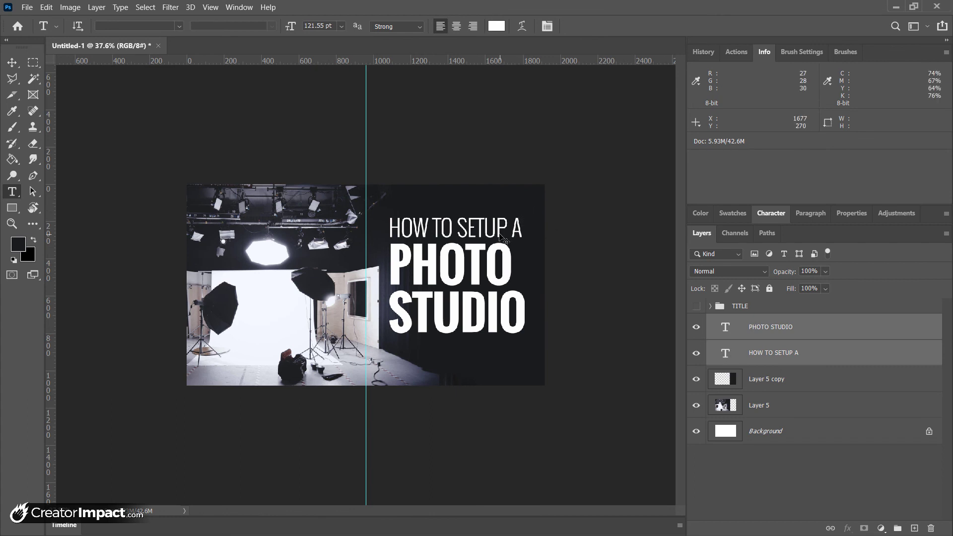
key(ctrl+t)
drag(522, 221, 518, 226)
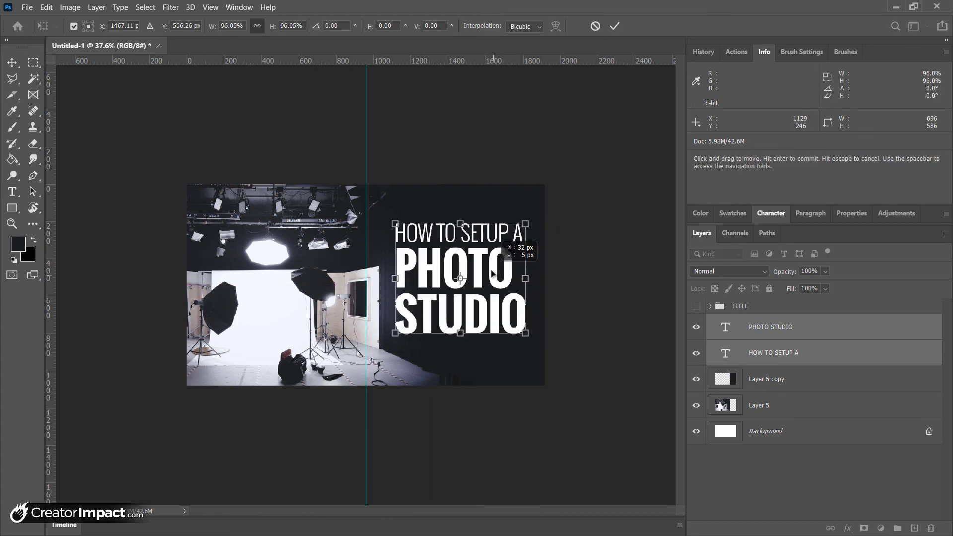
key(Return)
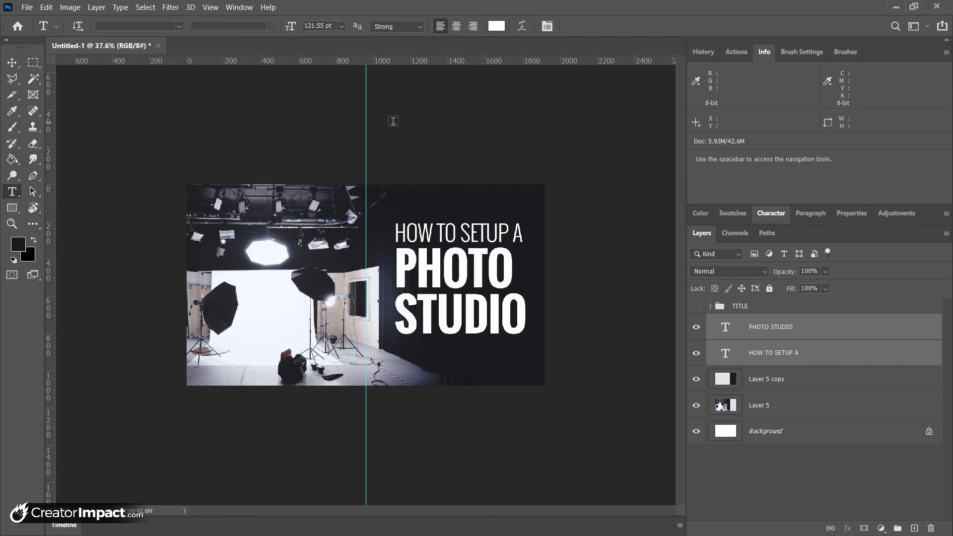
- Select a full-width strip about 1920 × 23 px near the canvas's upper edge and fill it with white on a new layer
click(32, 63)
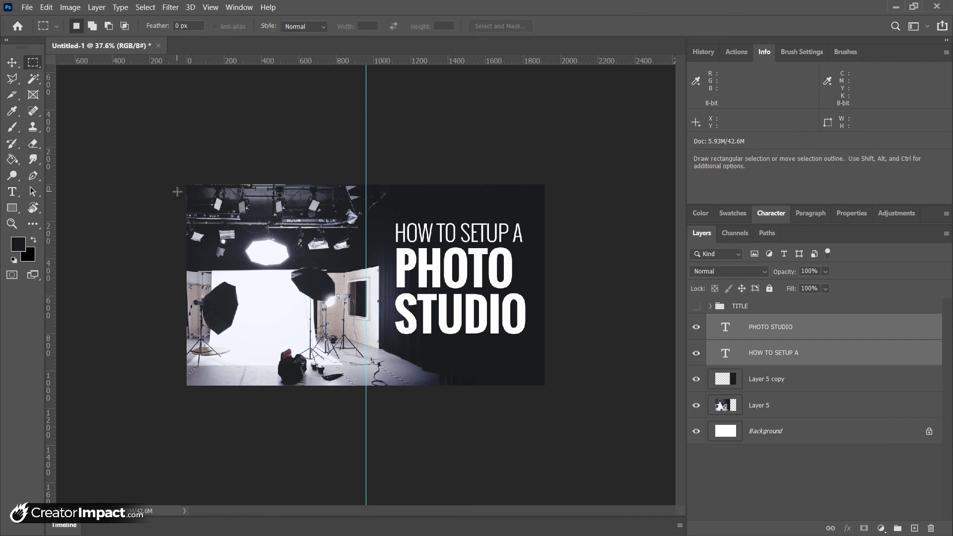
drag(179, 198, 597, 201)
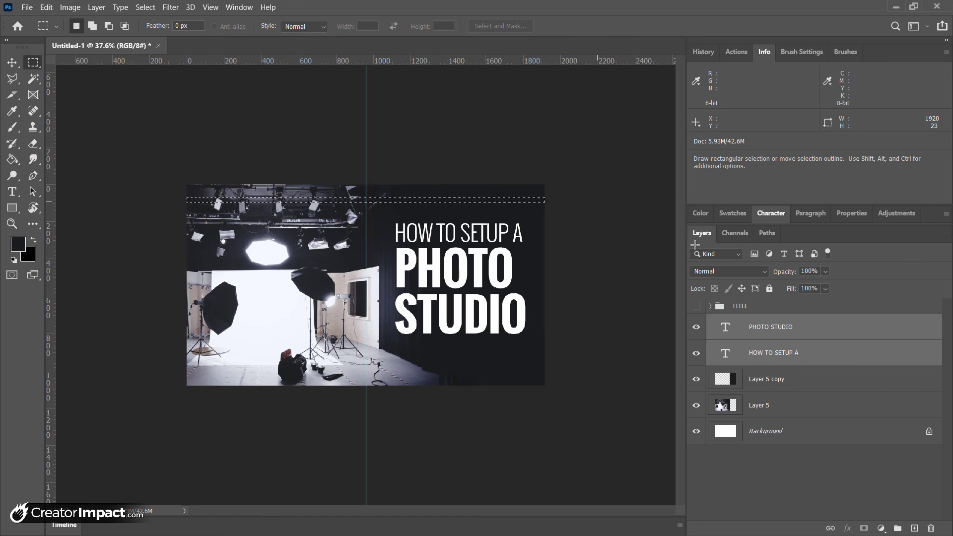
click(914, 529)
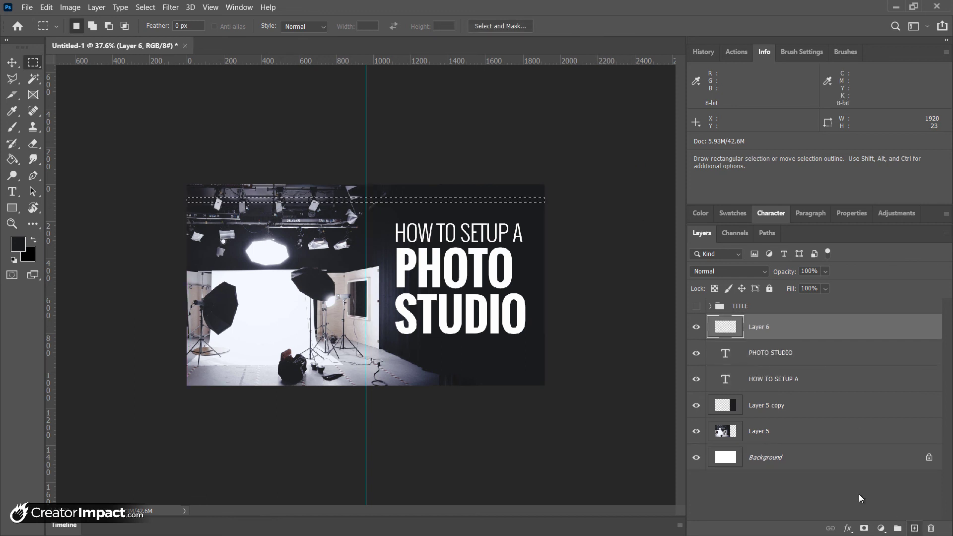
click(13, 259)
click(33, 240)
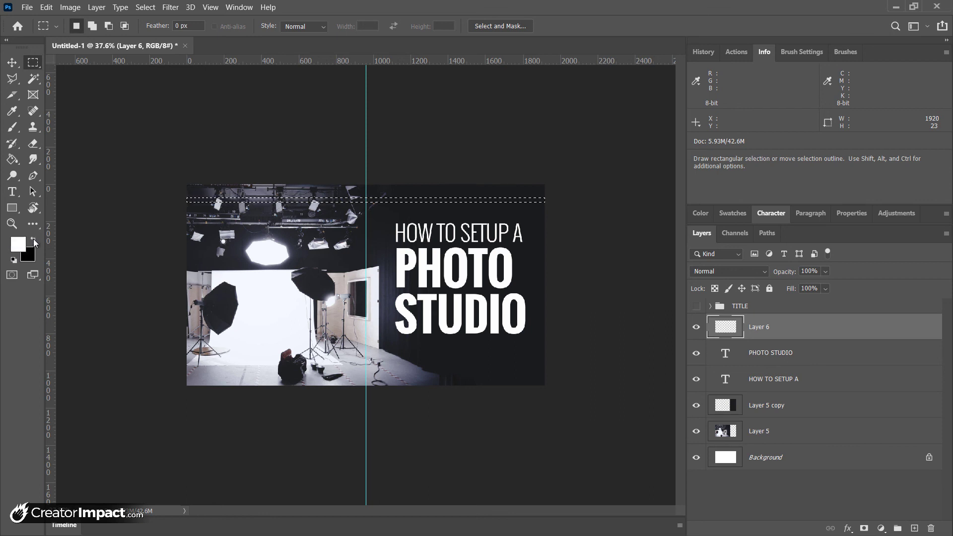
key(g)
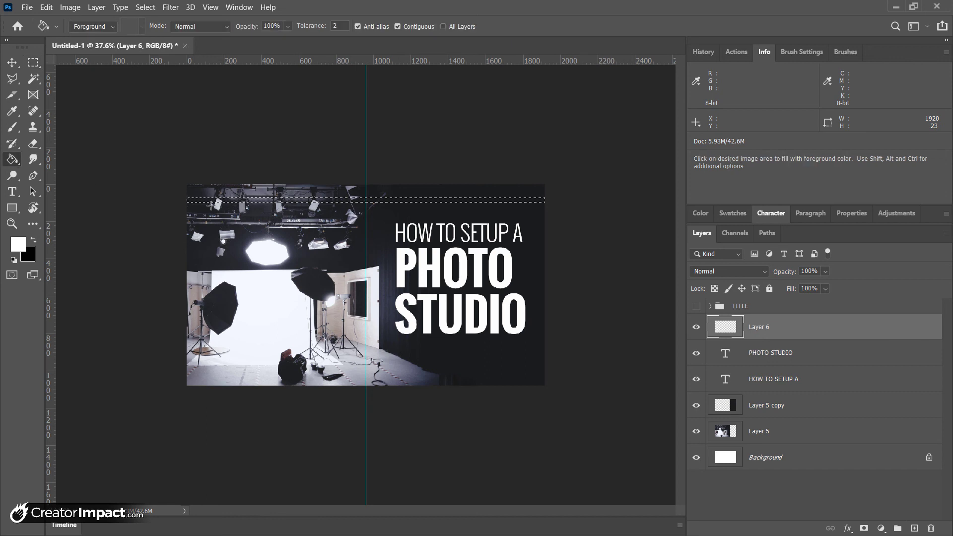
click(298, 200)
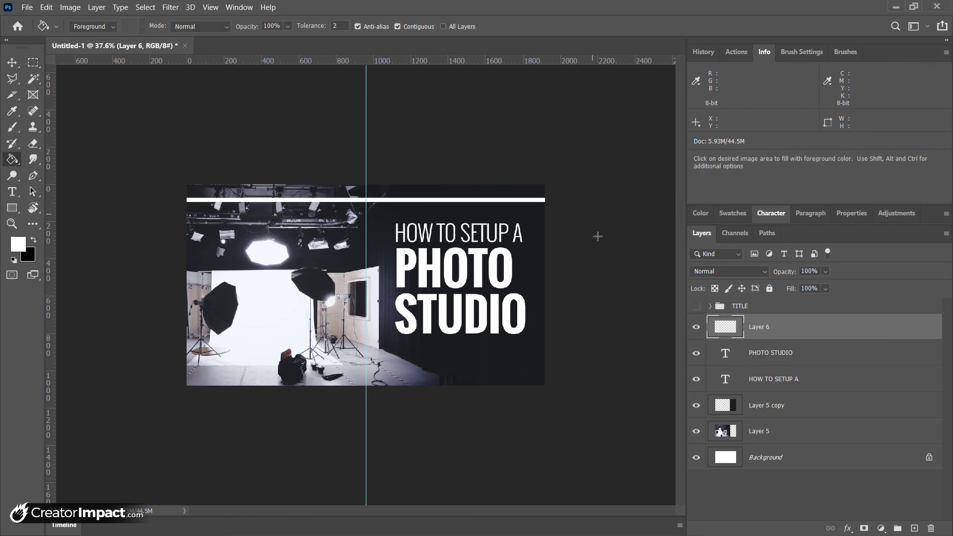
- Duplicate the white strip layer and move the copy straight down to near the canvas's lower edge
drag(797, 330, 914, 528)
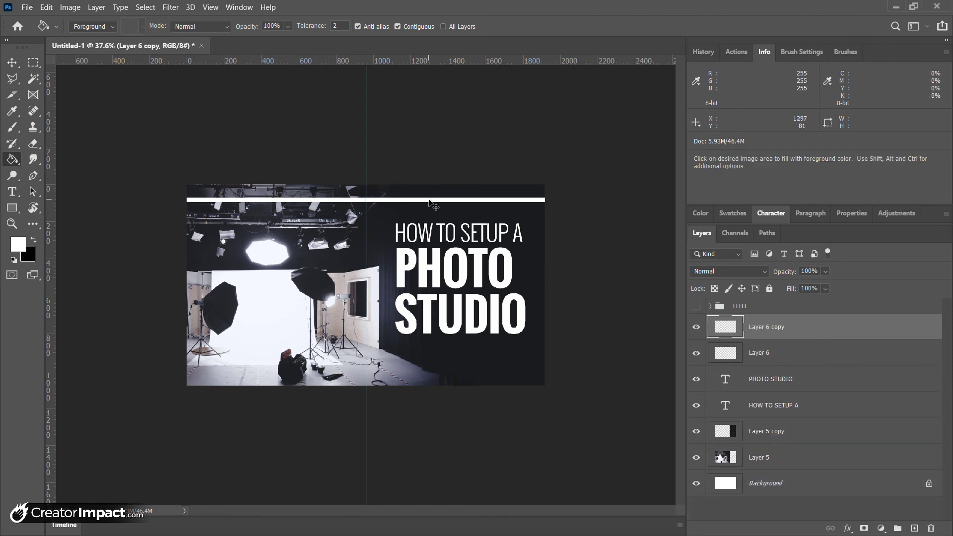
drag(430, 201, 441, 412)
key(z)
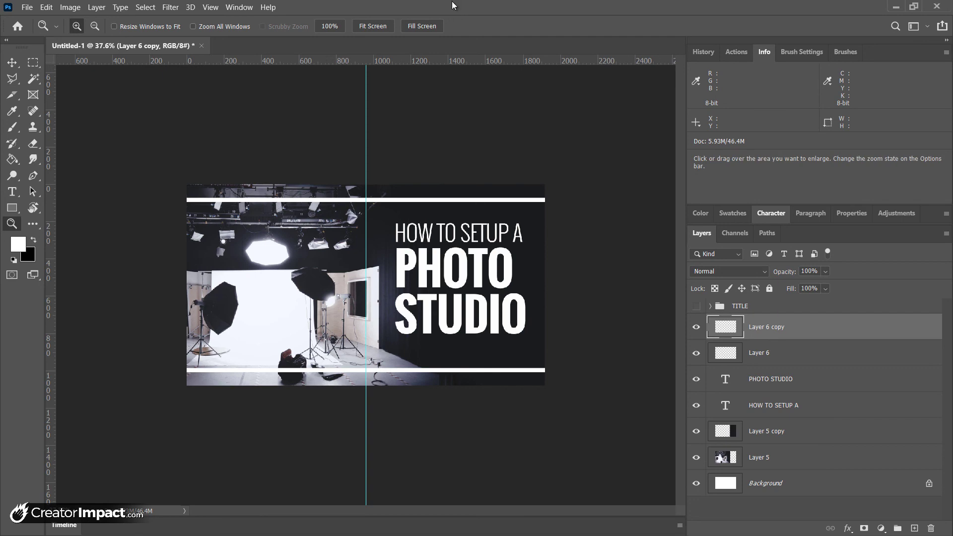
- Preview the composite in Save for Web, examine the heading area and file format options, and close it without exporting
click(27, 7)
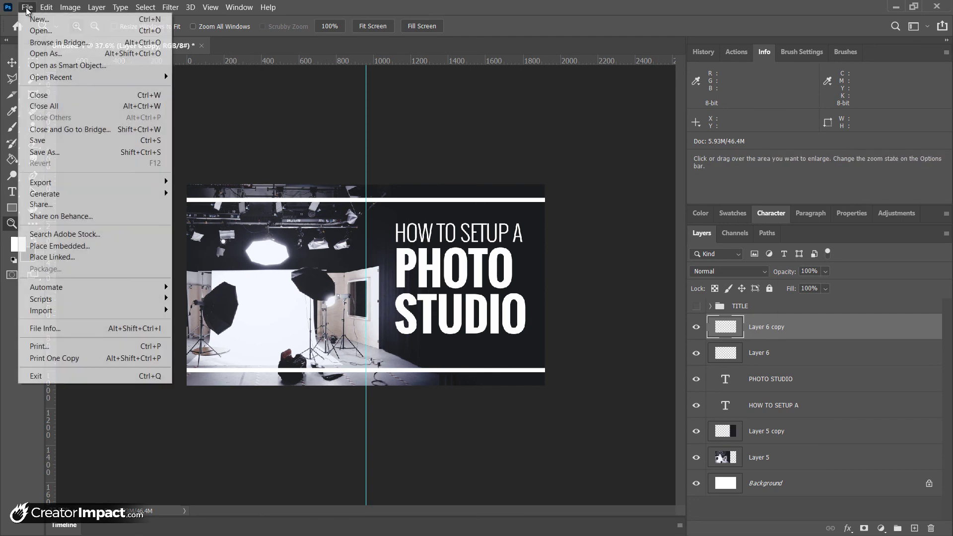
mouse_move(64, 186)
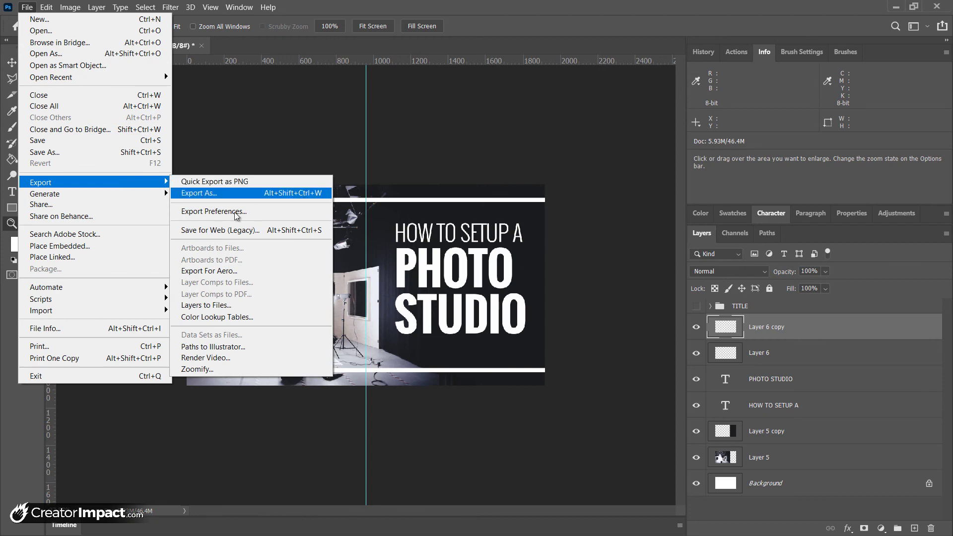
click(233, 228)
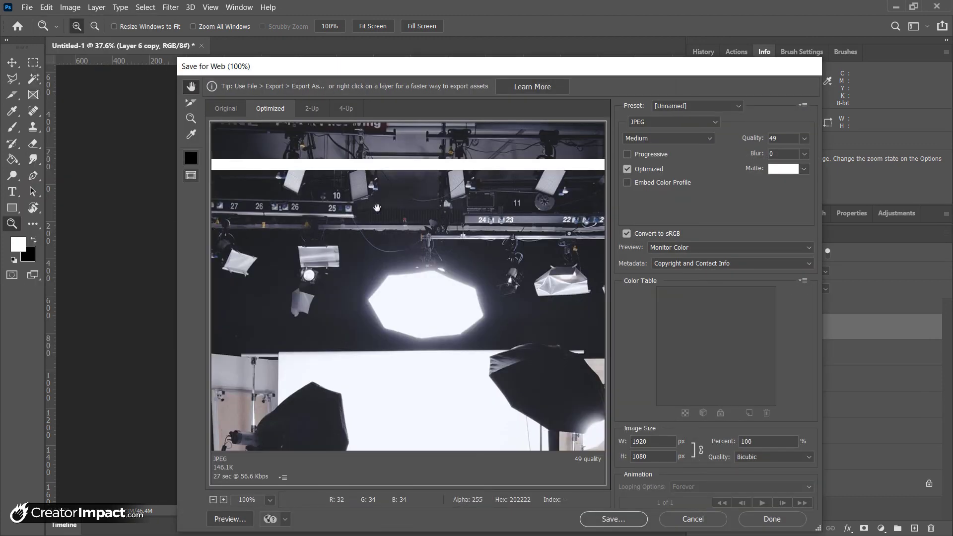
scroll(559, 323, up, 5)
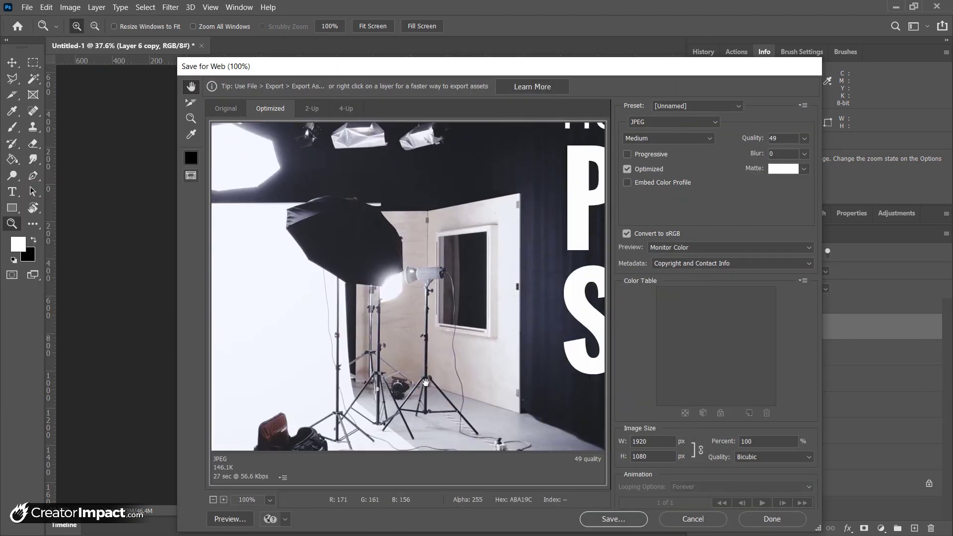
drag(518, 303, 370, 324)
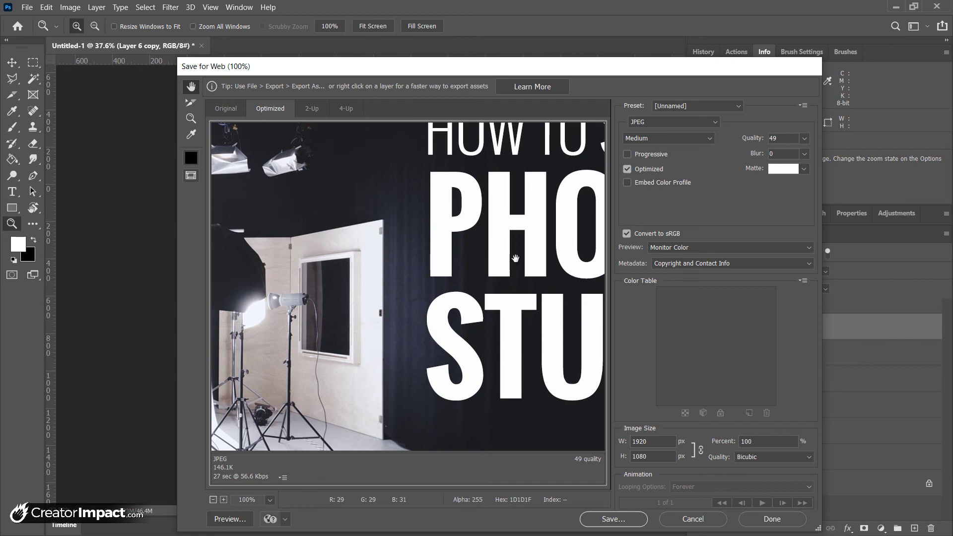
click(655, 122)
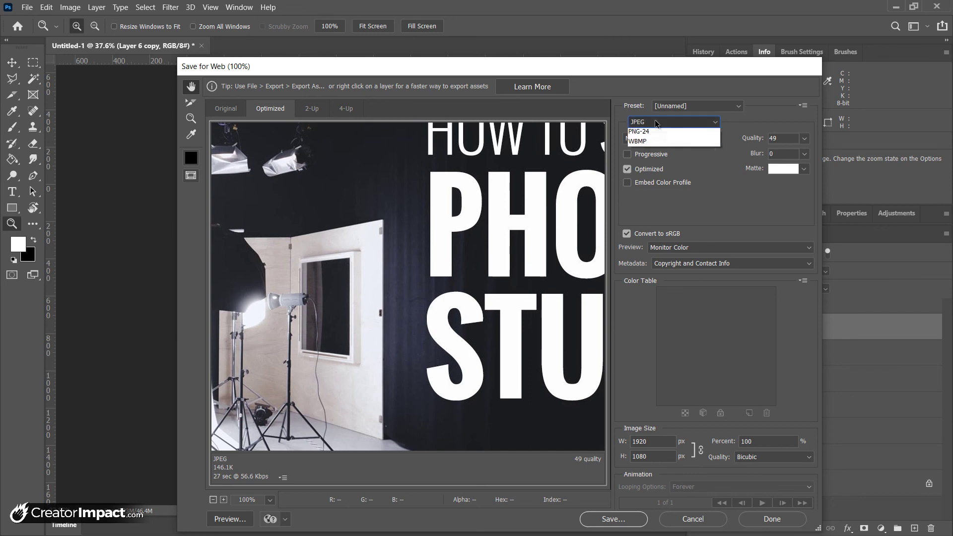
click(655, 124)
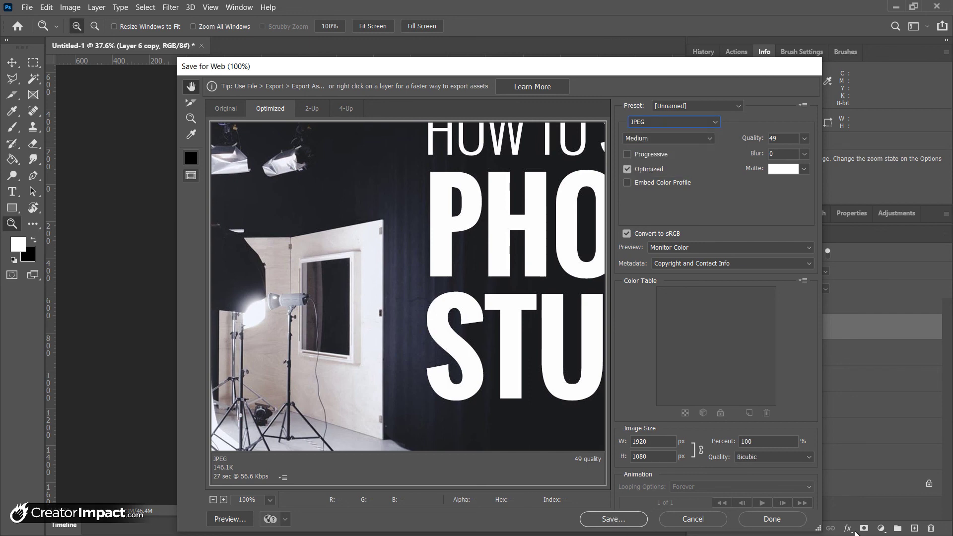
click(794, 520)
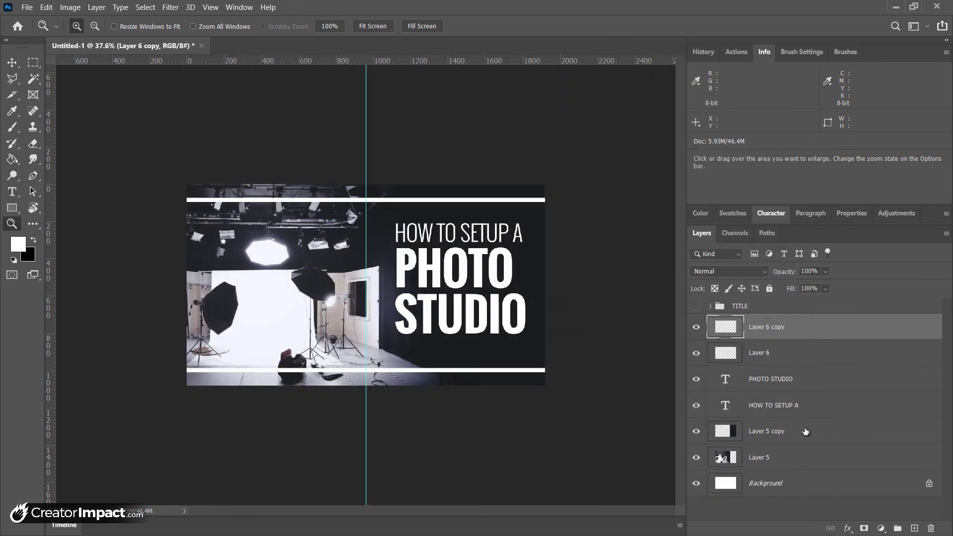
key(ctrl+plus)
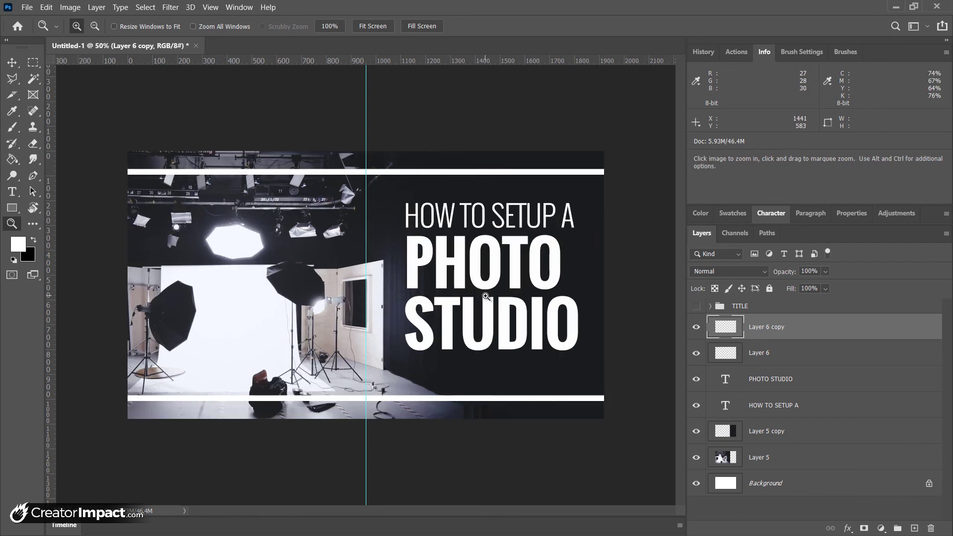